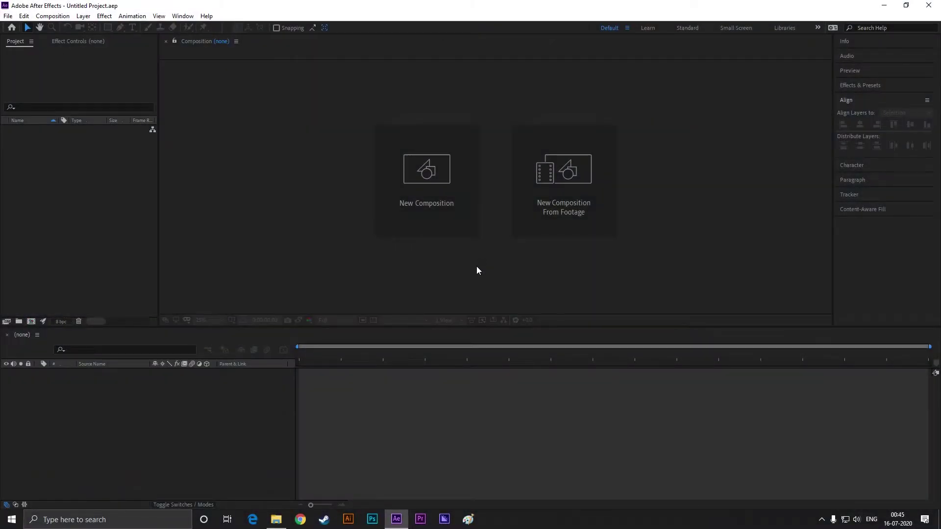
Create a 1920×1080, 60 fps, 0:00:06:00 white composition named 'creatvive text animation'
click(456, 231)
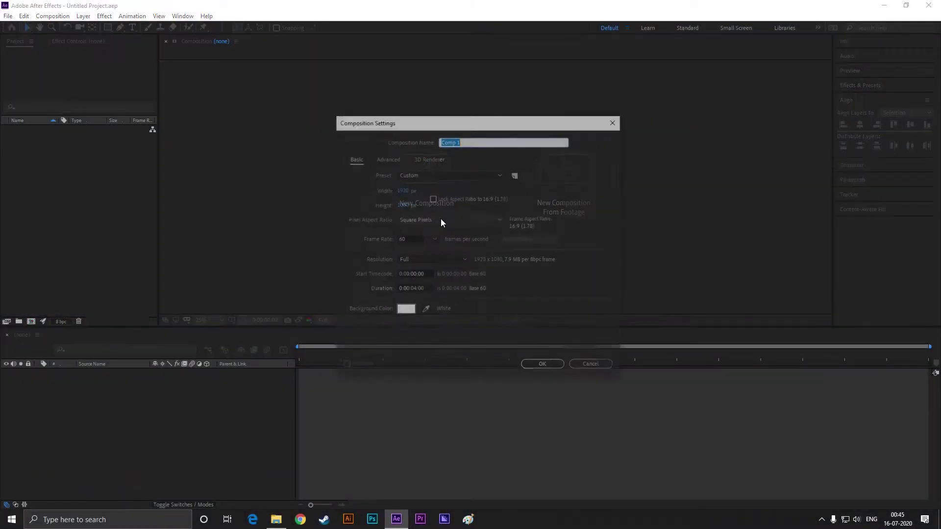
text(creatvive text animat)
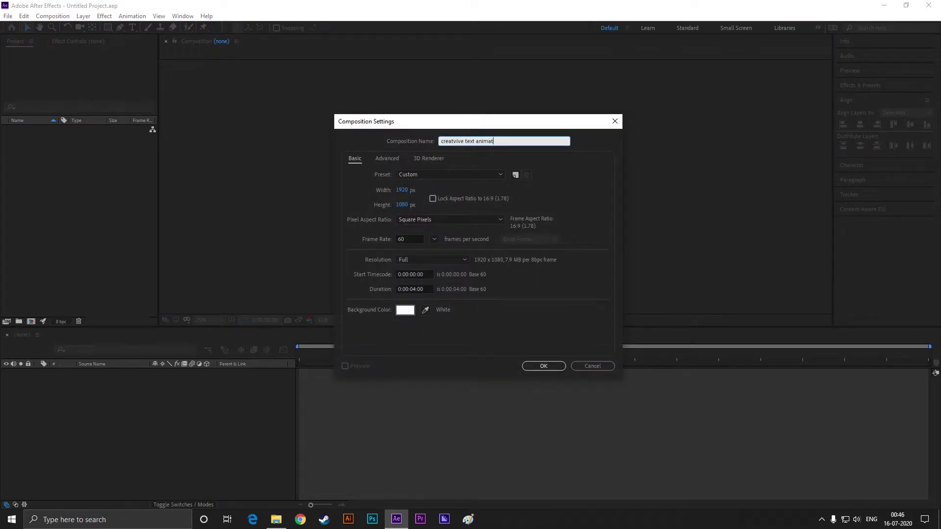
click(415, 289)
key(BackSpace)
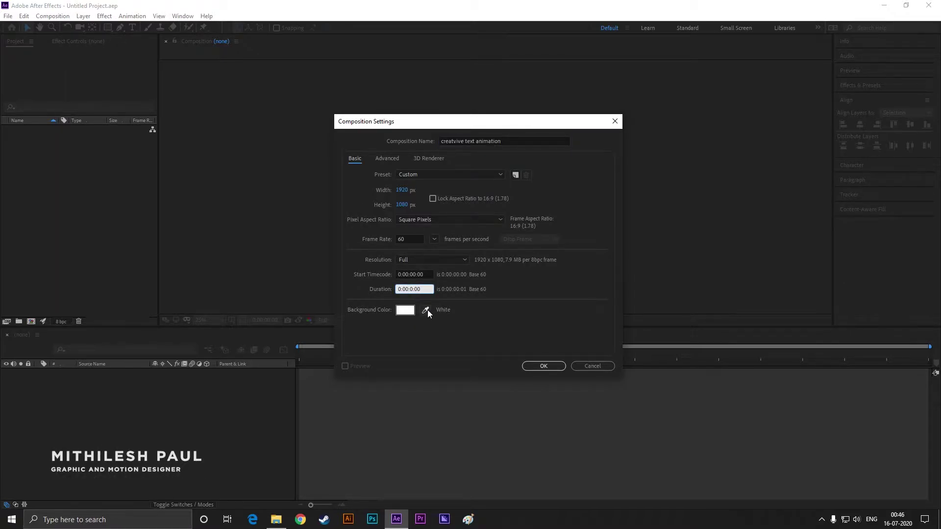
click(543, 366)
scroll(467, 219, up, 2)
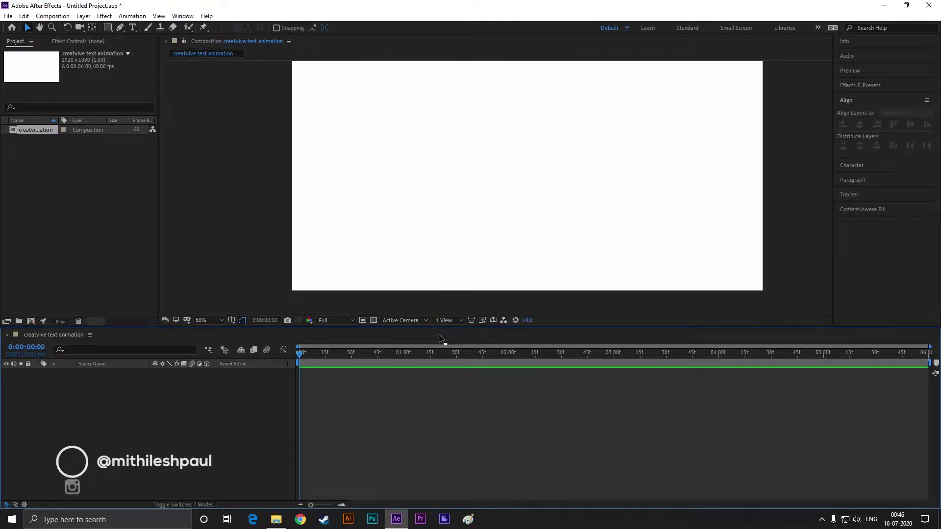
drag(439, 327, 434, 356)
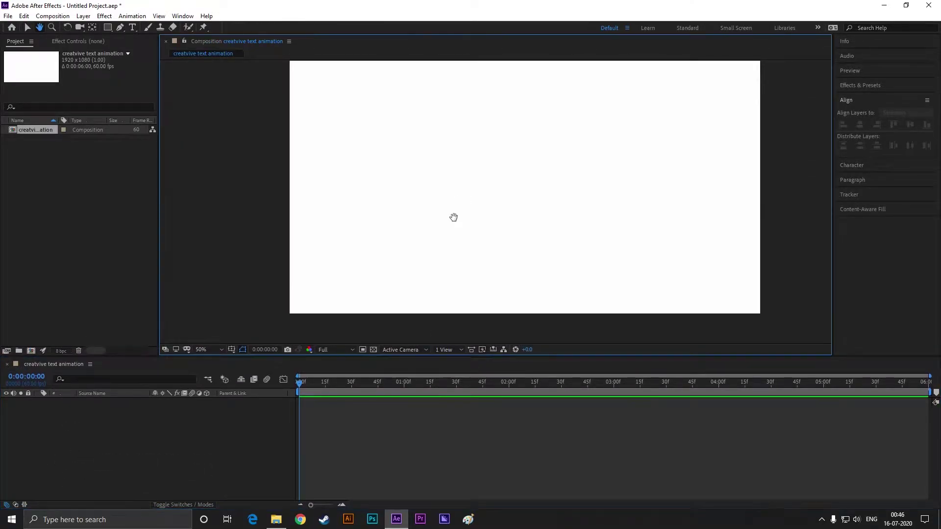
Import Plus icon.png from the Out_box folder and select it in the Project panel
click(105, 279)
click(276, 519)
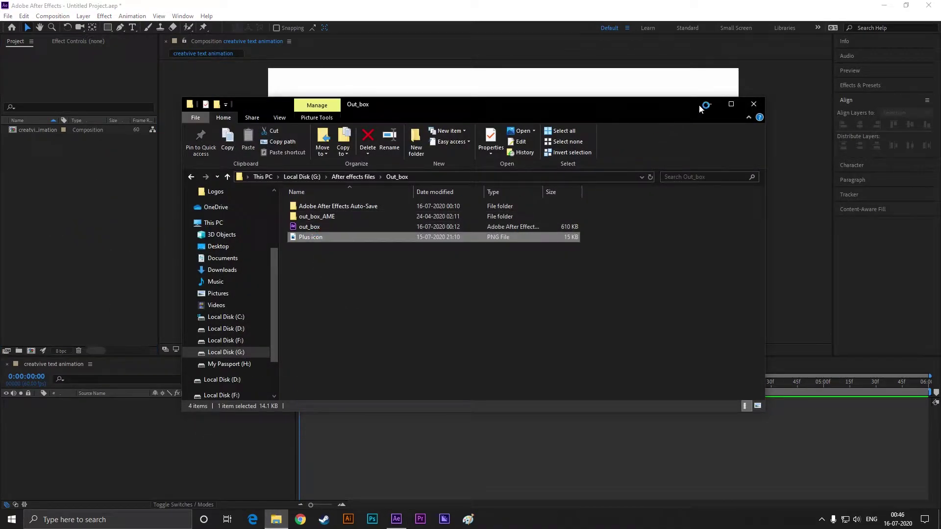
click(709, 103)
double_click(71, 199)
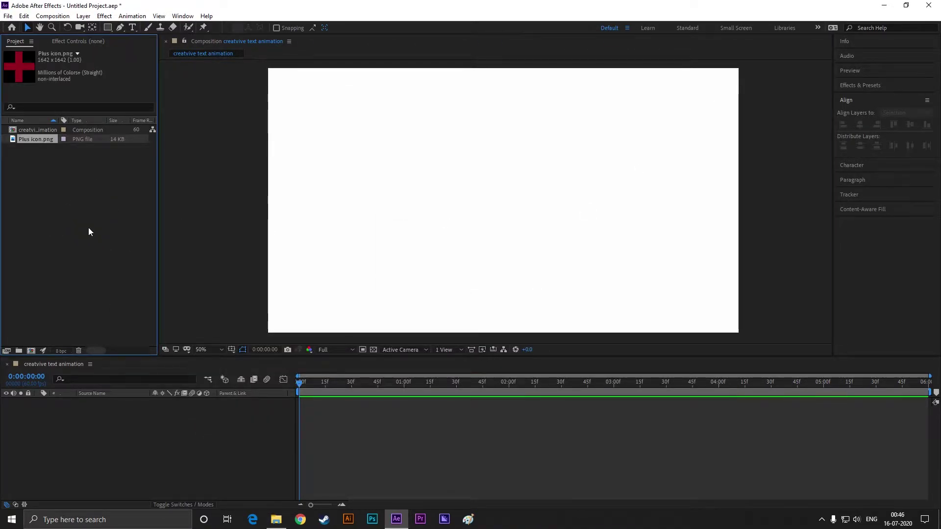
click(88, 227)
click(30, 141)
Add Plus icon.png to the composition, scale it to about 5% and move it left of centre
drag(29, 141, 444, 183)
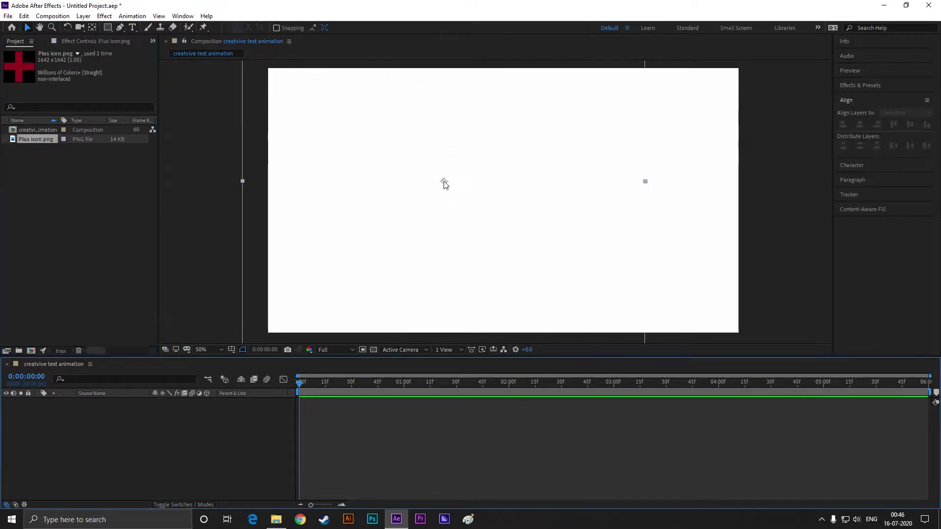
key(s)
drag(182, 411, 134, 410)
drag(444, 182, 394, 207)
click(519, 210)
Start a new Pen path with its first point on the cross
click(402, 230)
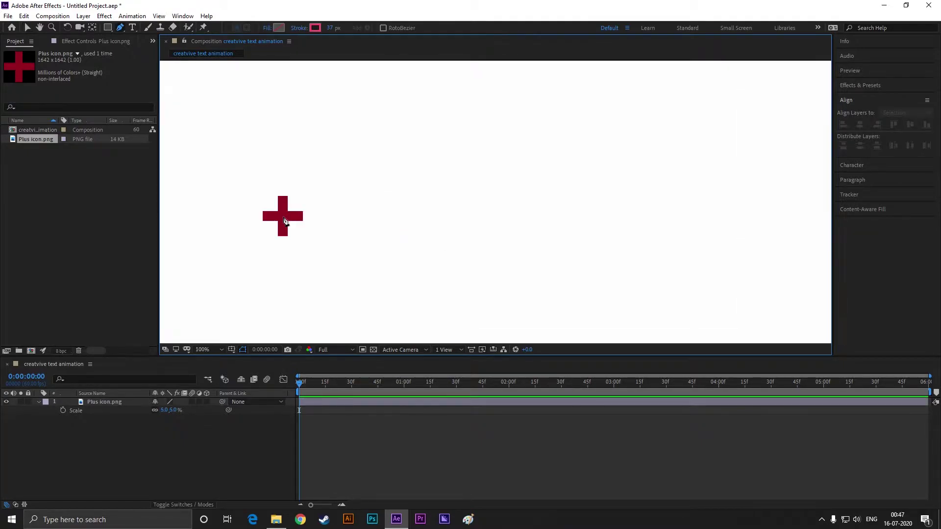
click(283, 216)
scroll(344, 225, down, 1)
End the line past the composition's right edge and give it a 20 px pink stroke
click(680, 220)
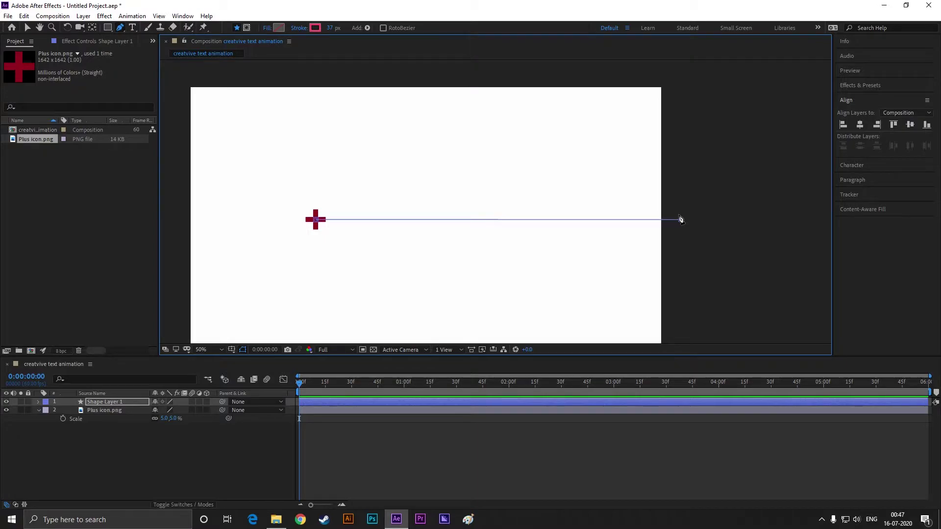
key(v)
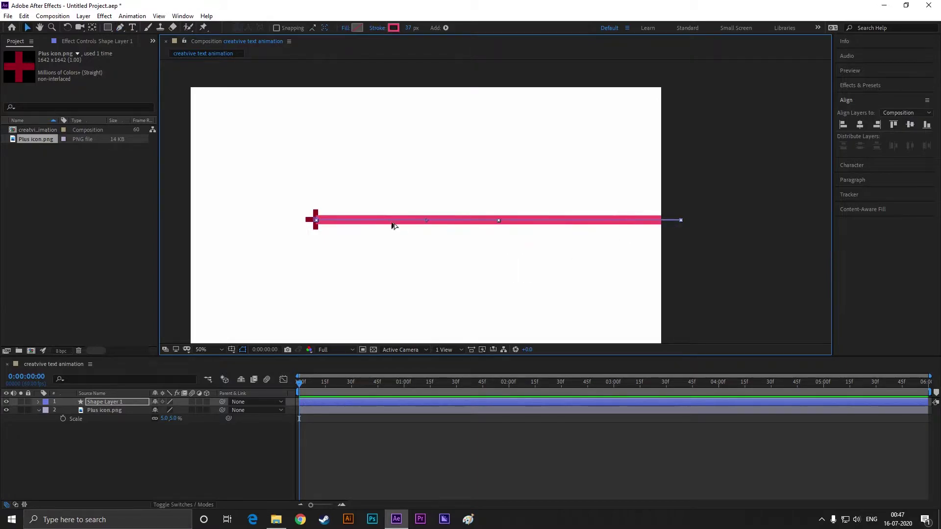
scroll(321, 213, up, 4)
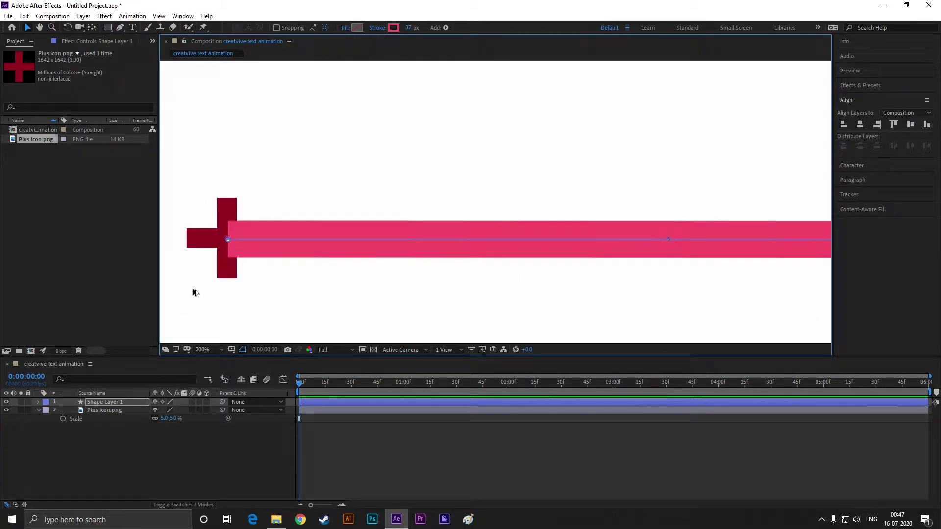
scroll(227, 253, up, 2)
mouse_move(407, 29)
mouse_down()
mouse_move(388, 30)
mouse_move(403, 34)
mouse_up()
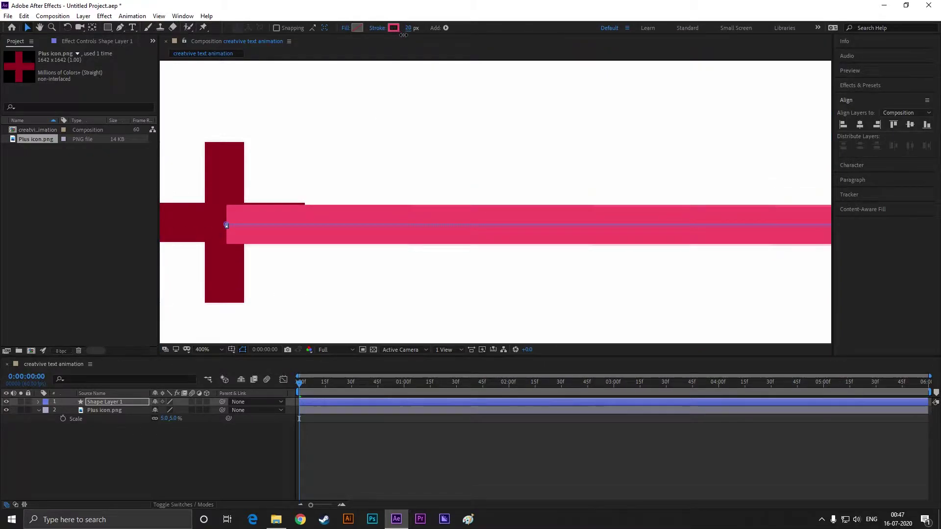
click(414, 263)
click(101, 403)
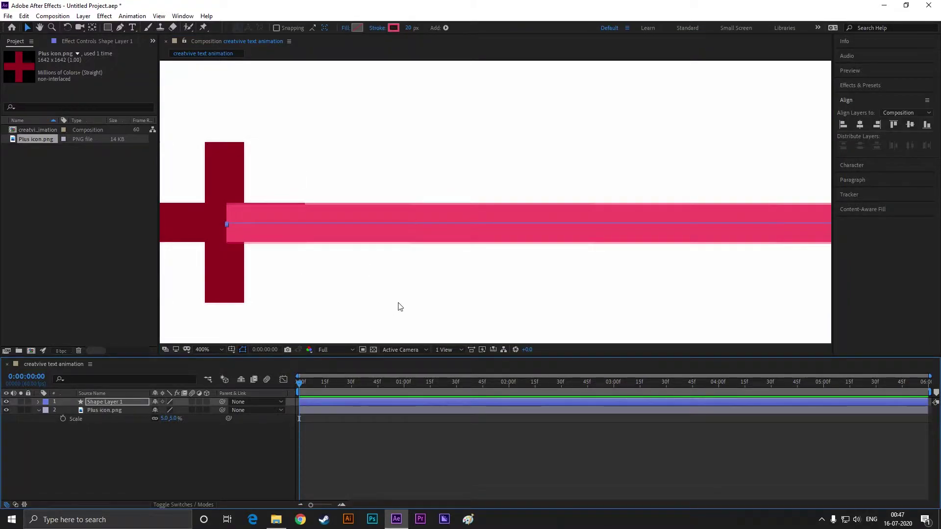
scroll(291, 247, down, 2)
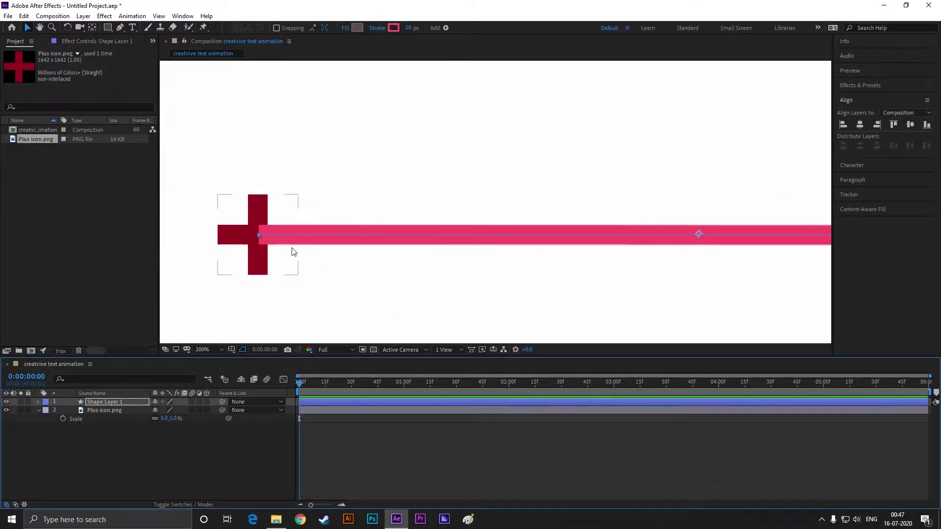
Pull the line's left vertex onto the cross, then reselect the line's shape layer
click(120, 27)
scroll(250, 257, up, 2)
drag(268, 215, 186, 216)
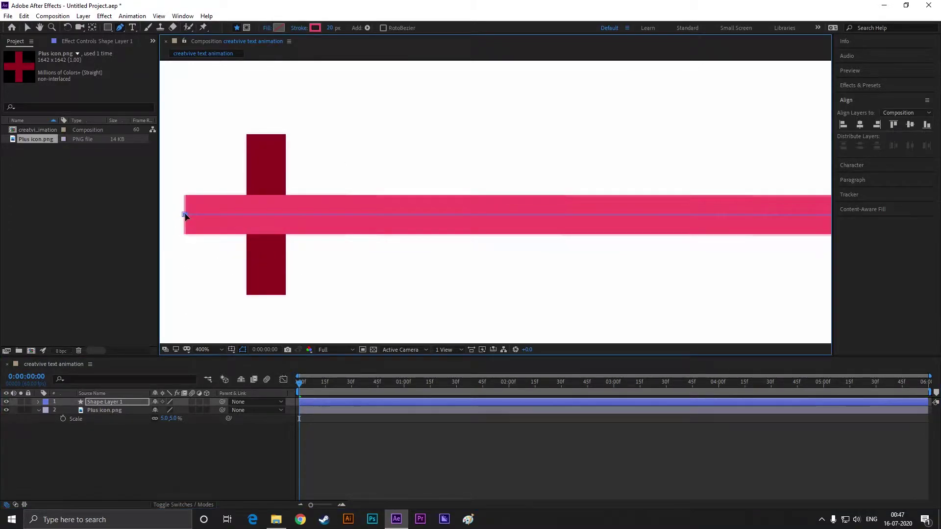
scroll(321, 237, down, 4)
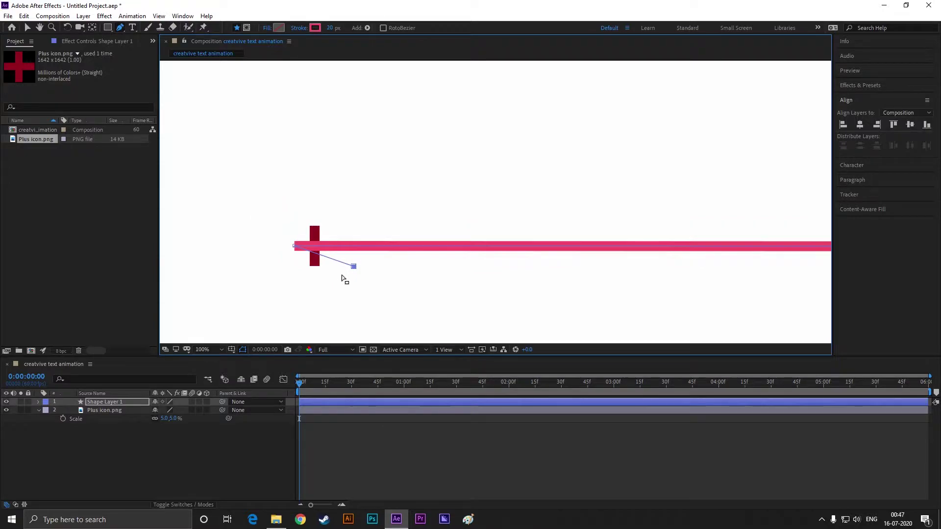
key(v)
click(297, 182)
scroll(308, 229, down, 1)
click(441, 286)
scroll(412, 269, up, 1)
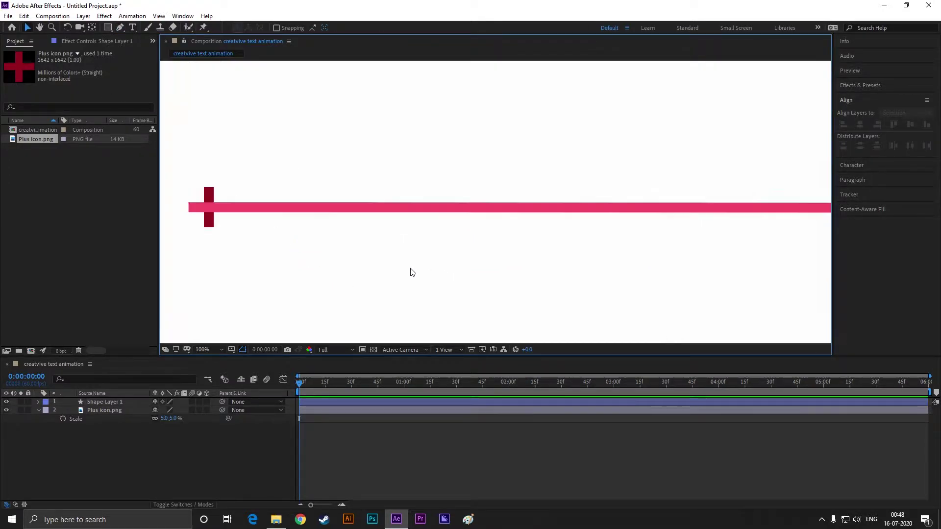
click(192, 401)
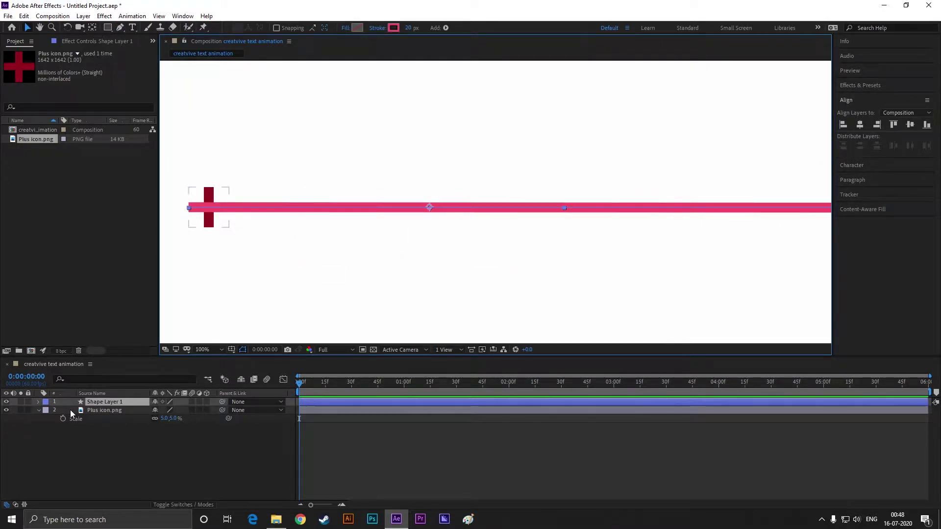
Lock Plus icon.png, add Trim Paths to Shape Layer 1 and set Start to 100%
click(38, 410)
click(28, 410)
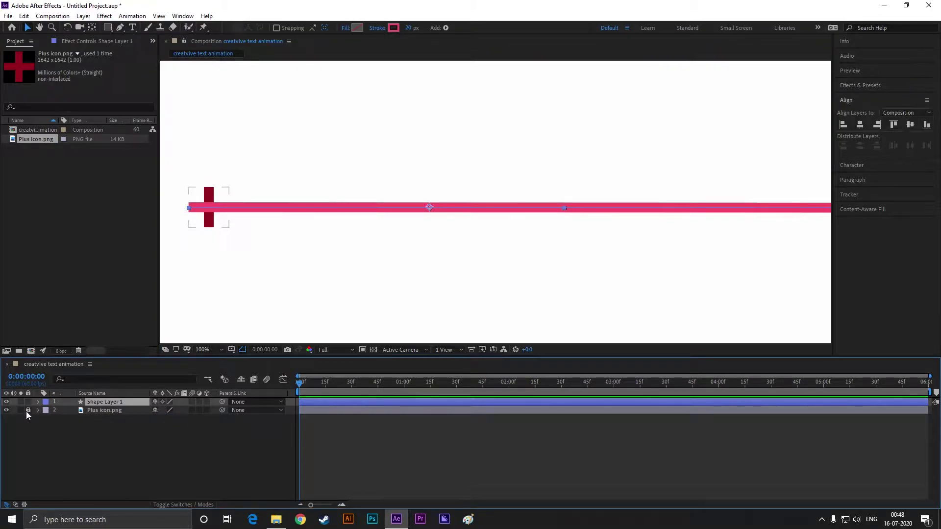
click(38, 402)
click(211, 410)
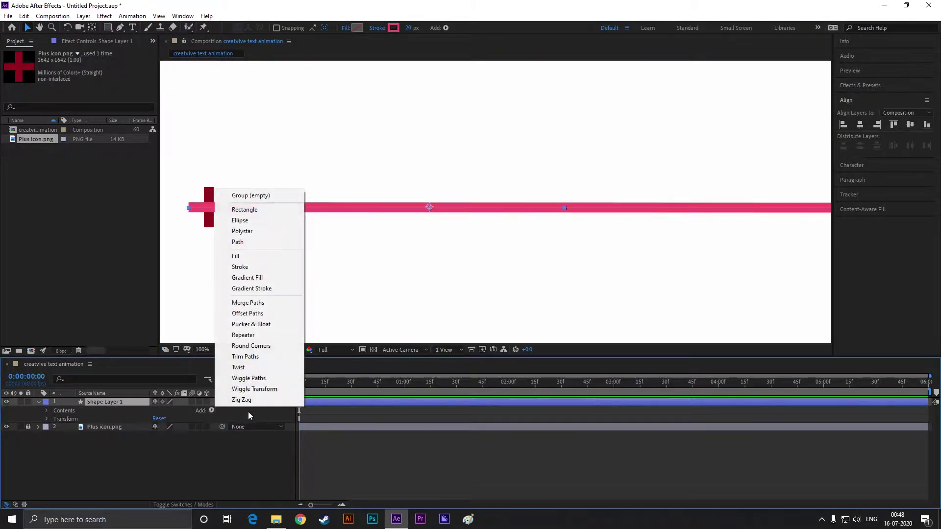
click(234, 358)
click(55, 428)
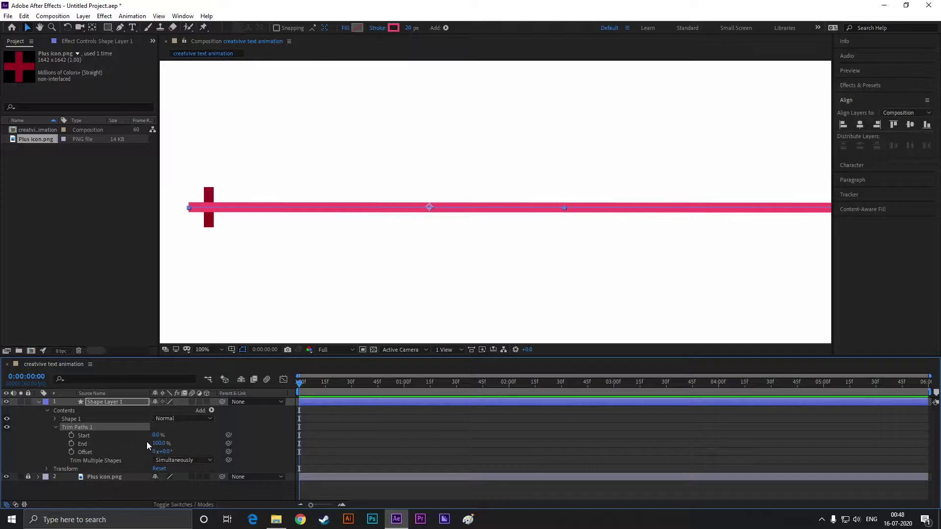
scroll(308, 258, down, 2)
drag(156, 438, 205, 435)
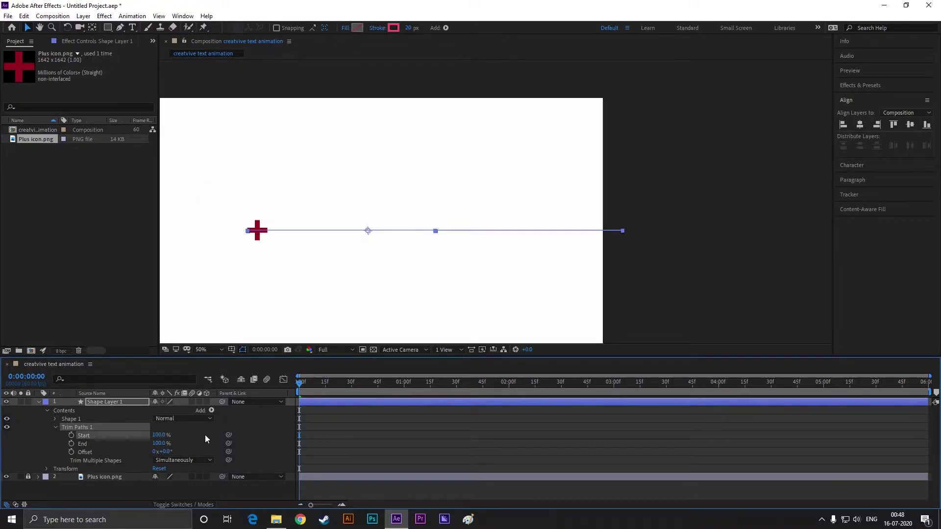
Keyframe trim Start at 100% at frame 0 and 0% at frame 10, then preview
click(72, 436)
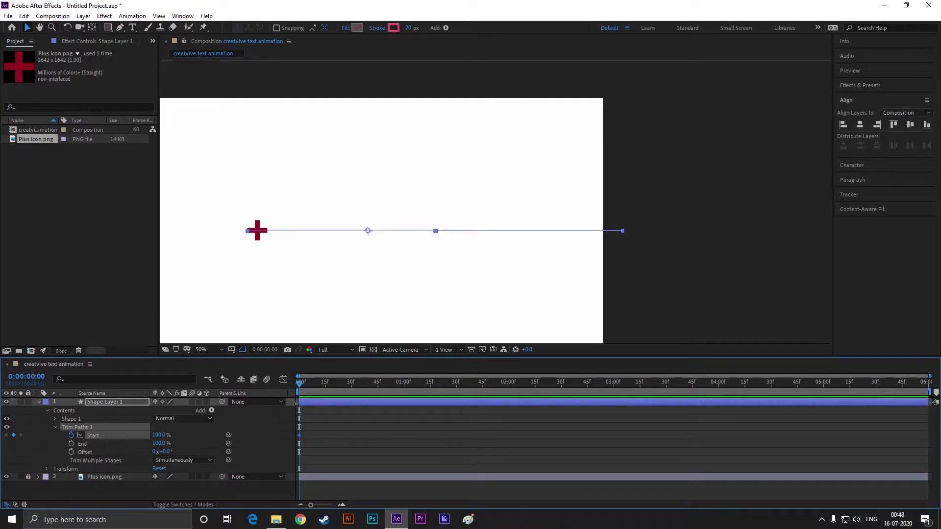
drag(297, 386, 324, 387)
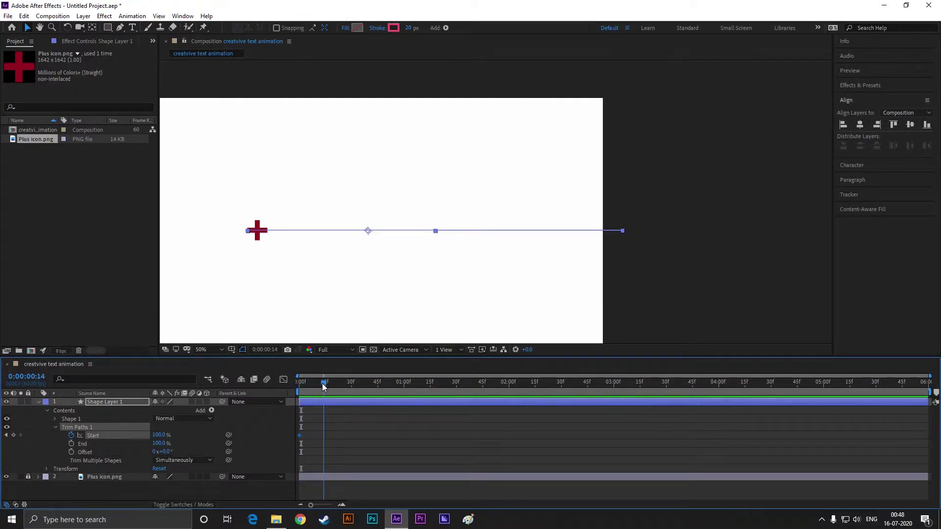
scroll(315, 433, up, 2)
drag(369, 506, 361, 506)
drag(349, 385, 334, 387)
drag(160, 435, 109, 435)
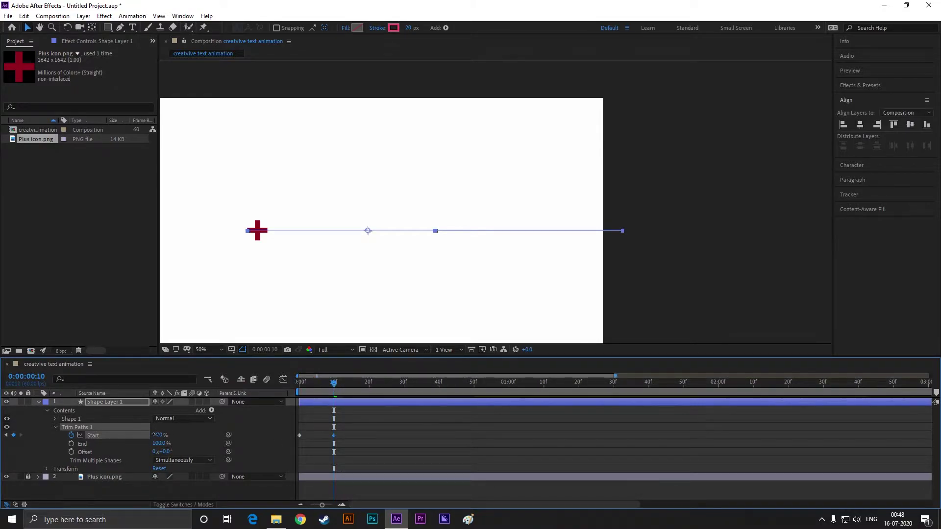
drag(333, 386, 297, 387)
key(space)
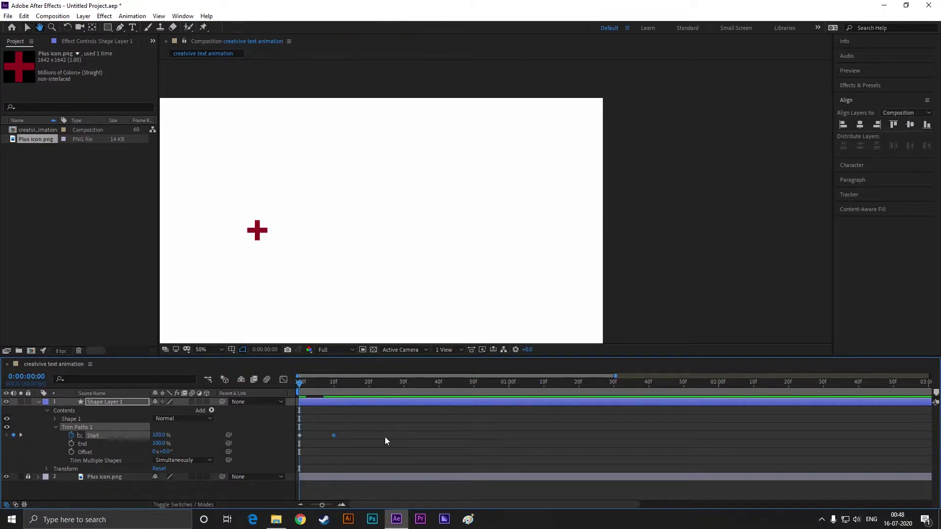
Add an End keyframe and trim the pink line down to a short stub at frame 15
mouse_move(403, 385)
mouse_down()
mouse_move(304, 387)
mouse_move(351, 387)
mouse_up()
click(71, 443)
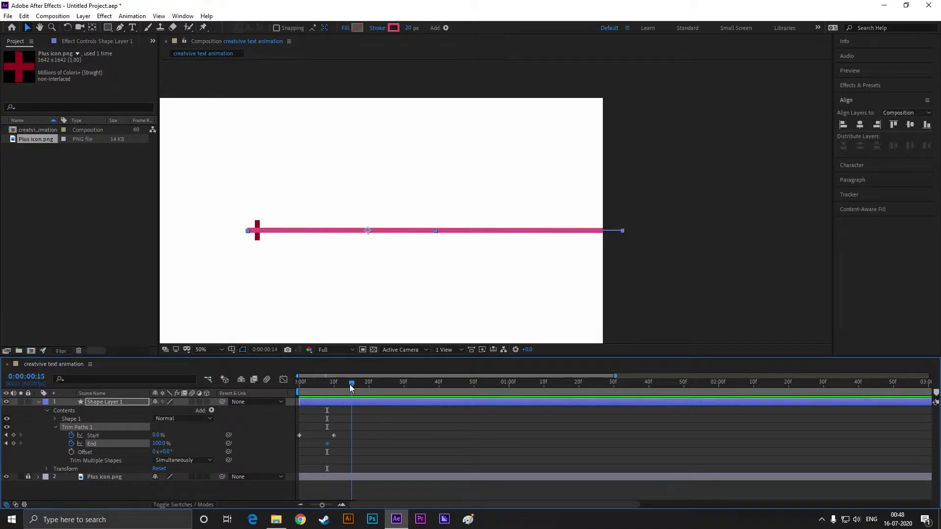
drag(159, 444, 106, 444)
scroll(258, 232, up, 5)
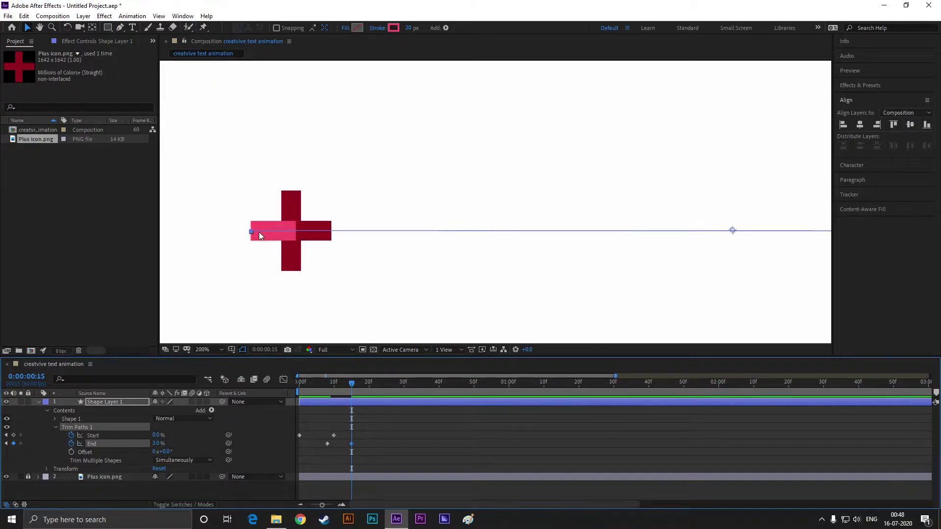
mouse_move(154, 444)
mouse_down()
mouse_move(163, 445)
mouse_move(155, 442)
mouse_up()
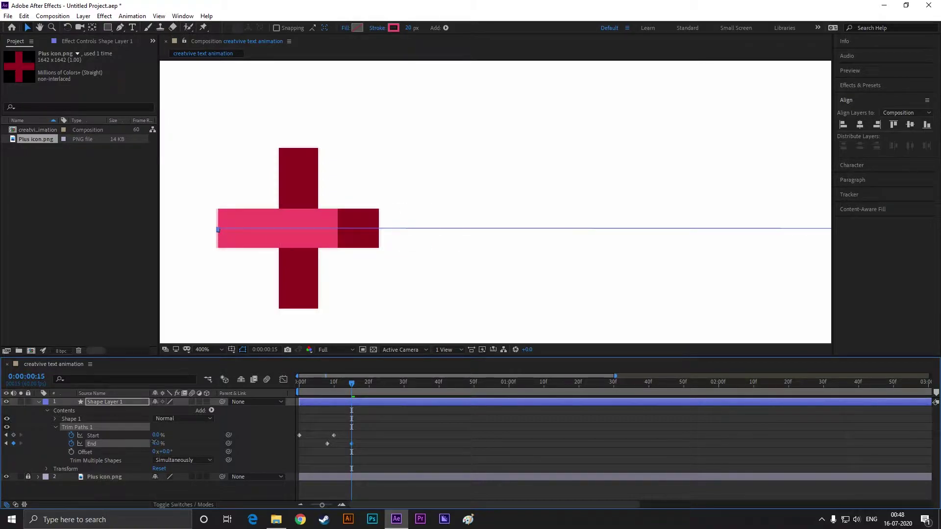
Refine the End value from 5.0% through 5.3% to 5.5% so the line meets the arm
click(156, 444)
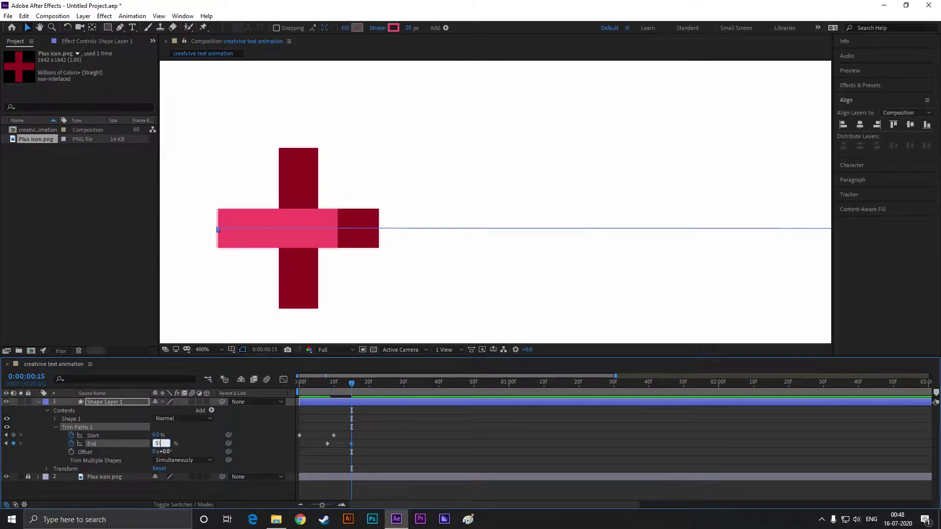
key(Return)
click(157, 444)
text(5.3)
key(Return)
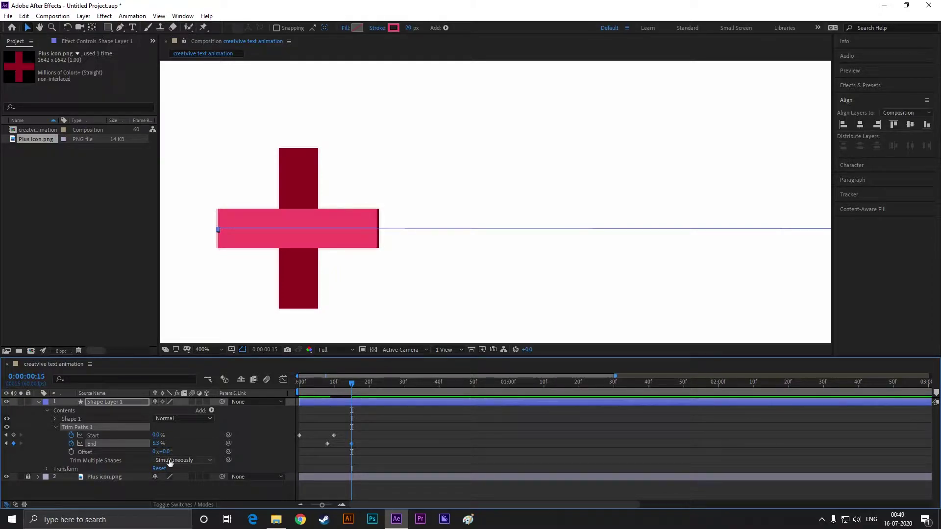
click(156, 443)
text(5.5)
key(Return)
click(361, 252)
scroll(361, 252, down, 1)
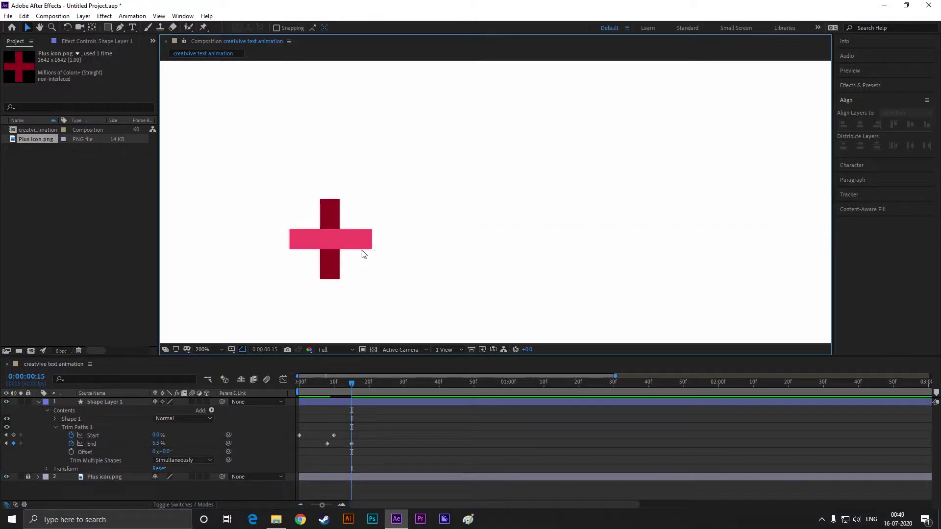
Preview the line animation from the start and bring the composition back into view
scroll(354, 252, down, 2)
scroll(359, 262, up, 2)
drag(352, 385, 297, 387)
key(space)
key(space)
drag(438, 384, 352, 395)
scroll(343, 291, down, 2)
drag(372, 302, 350, 271)
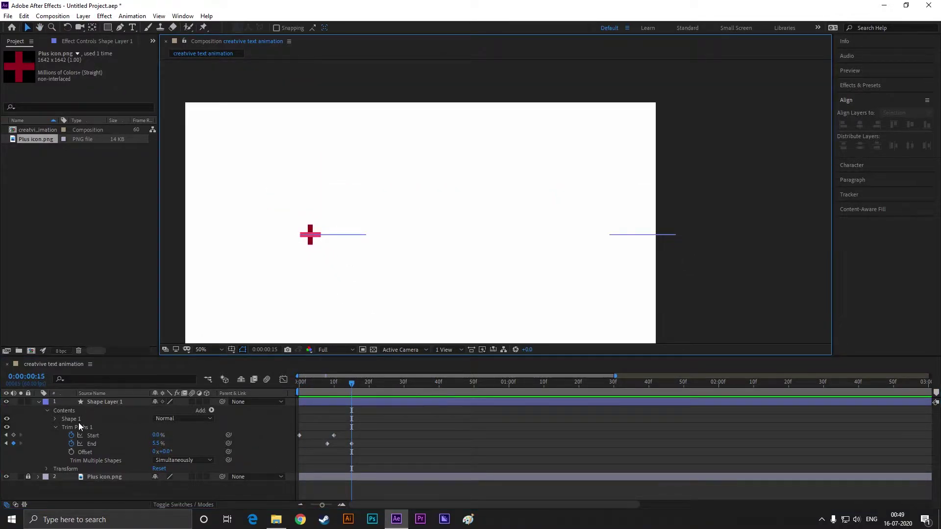
Collapse Shape Layer 1's properties, deselect all layers, and place the top point of a vertical line
click(136, 403)
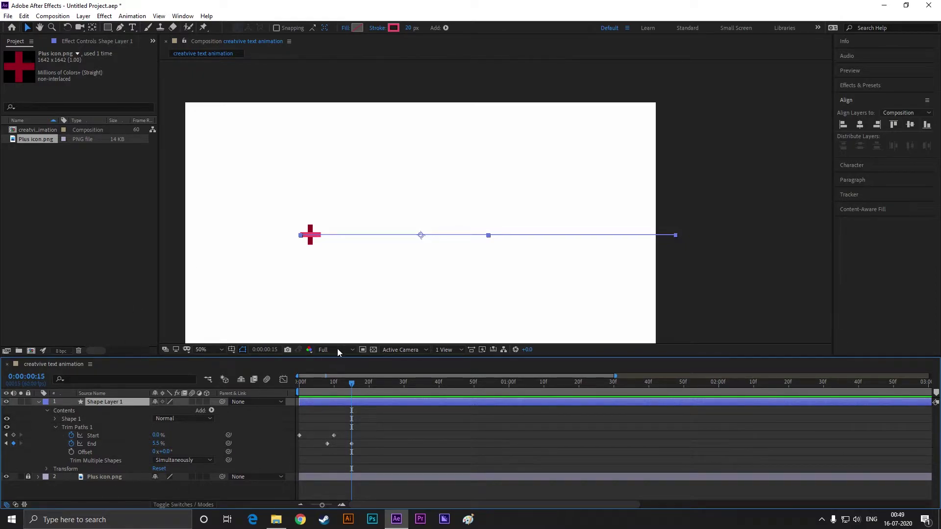
drag(338, 355, 338, 307)
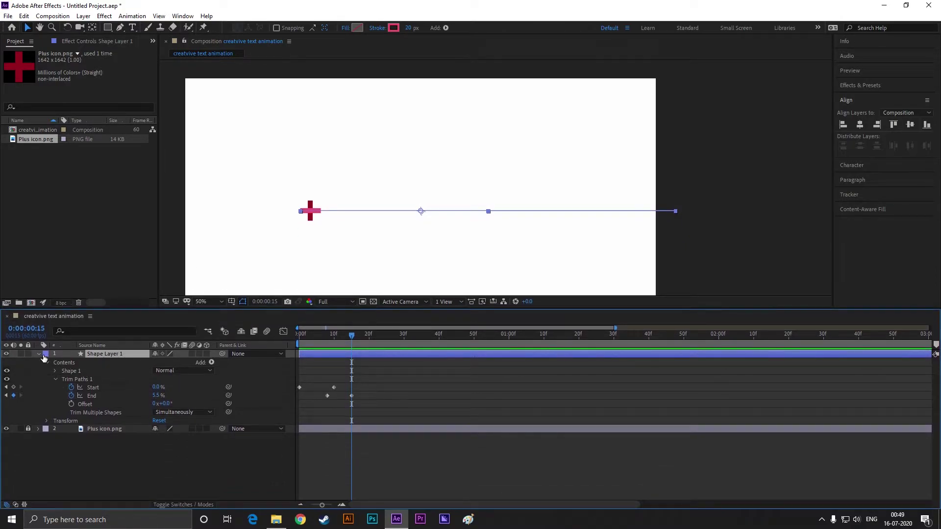
click(41, 355)
click(204, 131)
key(g)
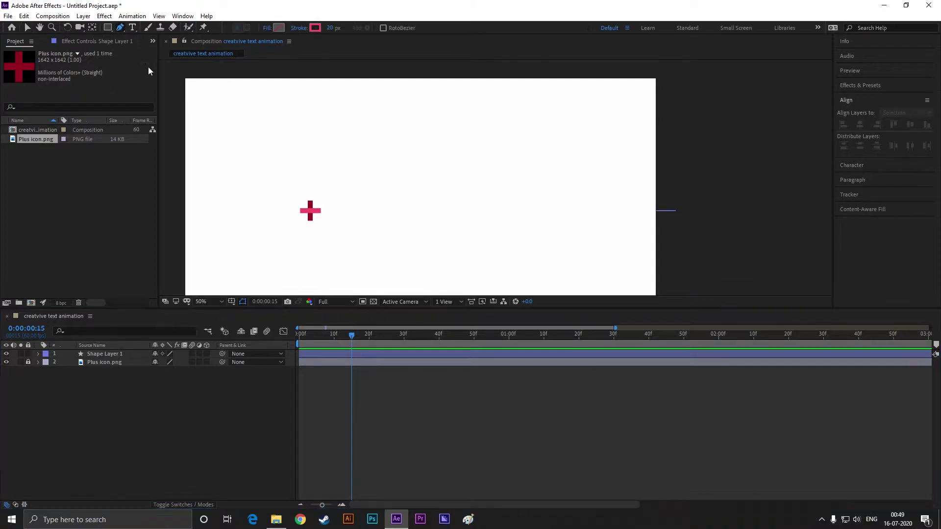
scroll(306, 208, up, 4)
scroll(334, 159, down, 4)
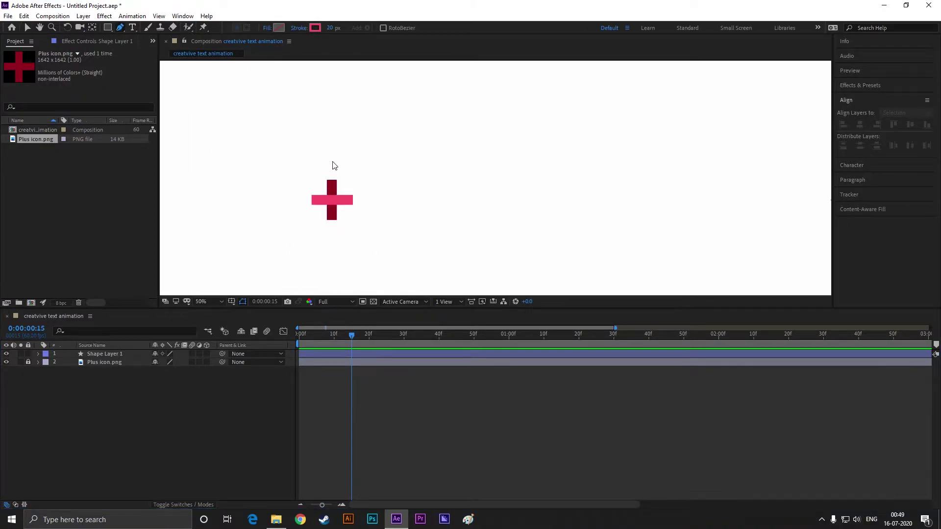
scroll(335, 158, up, 2)
click(330, 133)
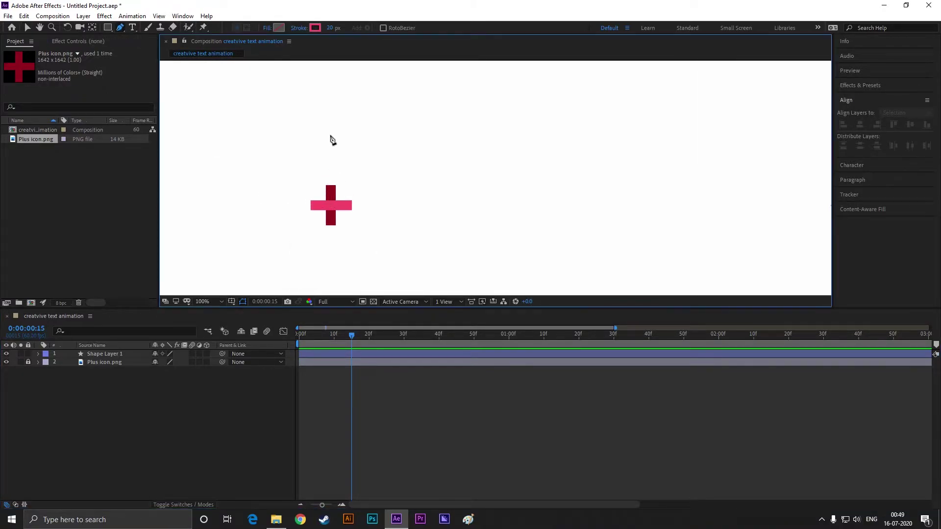
Finish the vertical line, align it to vertical centre and nudge it down 2 px
click(330, 267)
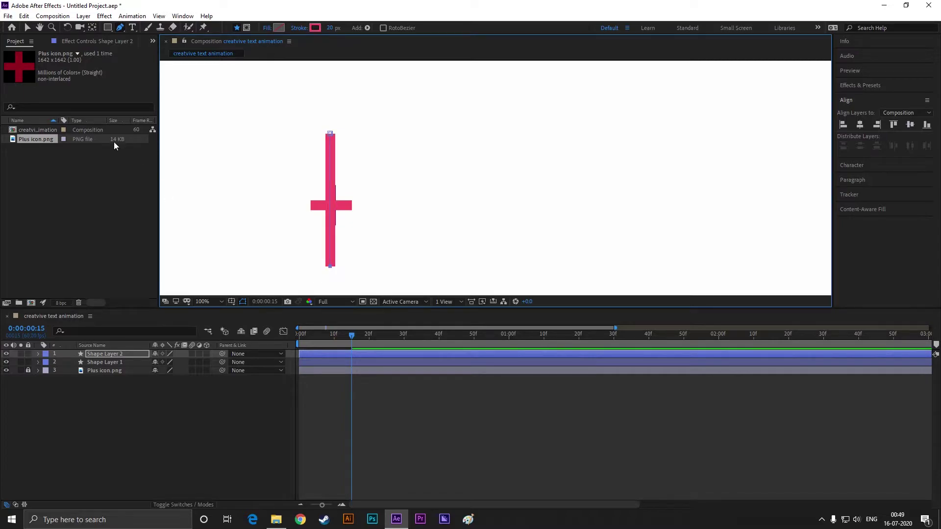
click(27, 28)
click(910, 125)
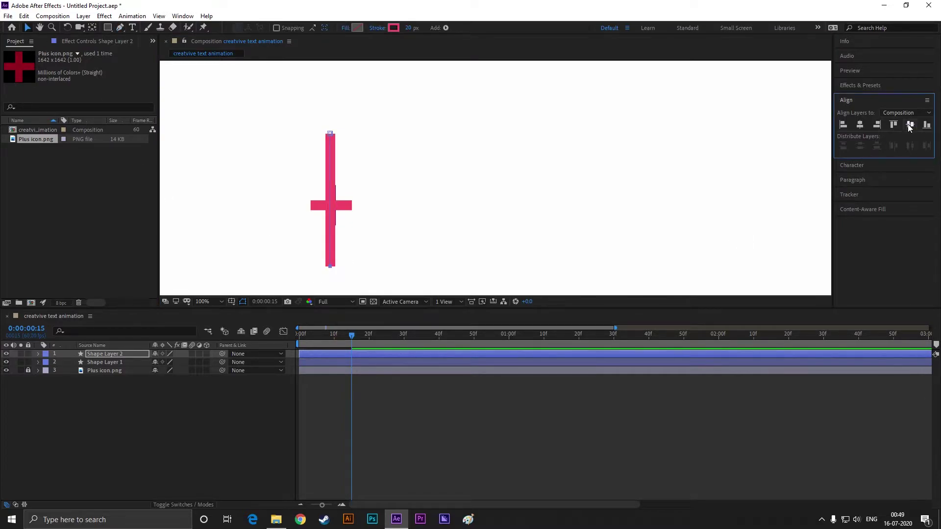
click(458, 244)
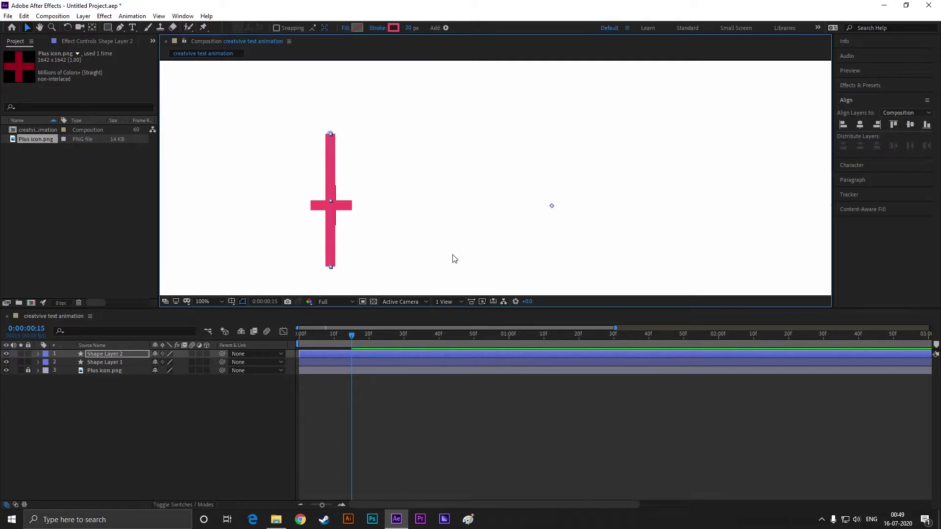
scroll(356, 260, down, 2)
click(96, 354)
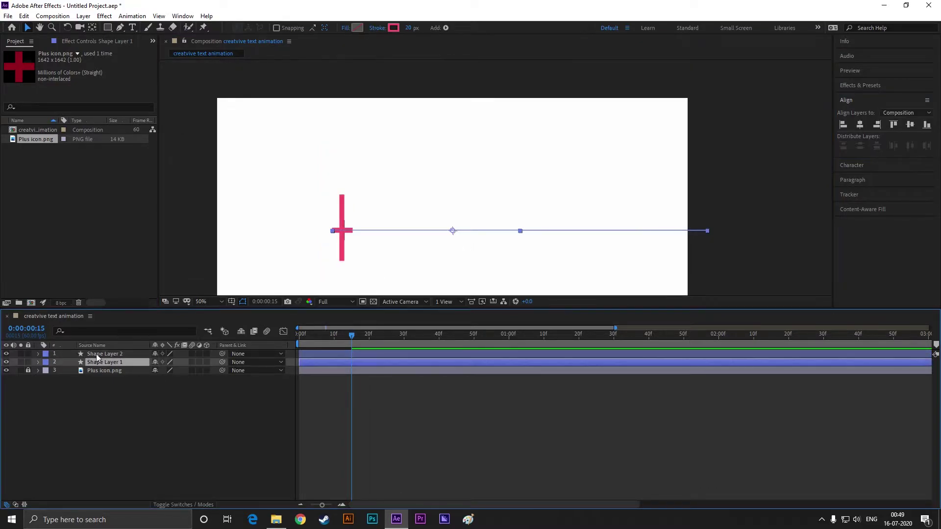
key(Down)
key(Down)
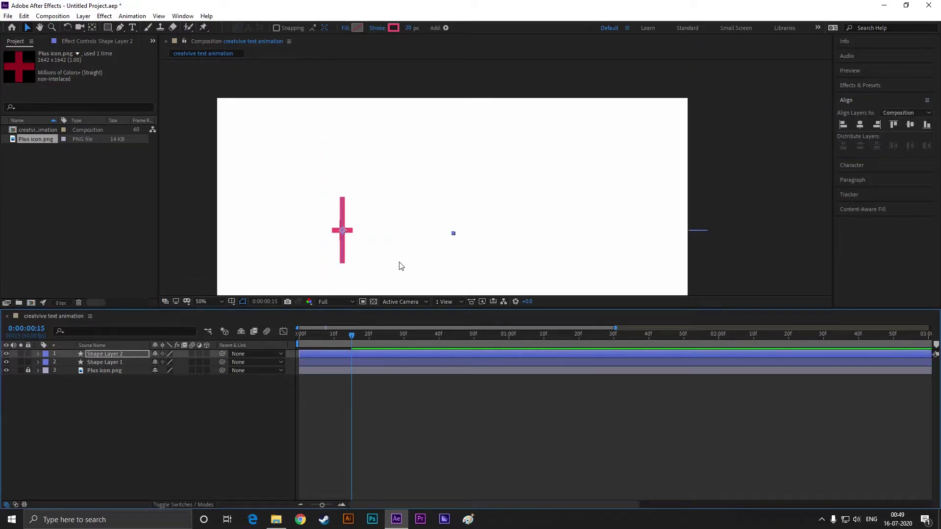
Zoom out to the whole composition, scrub to frame 11, and reselect Shape Layer 2
scroll(340, 233, up, 6)
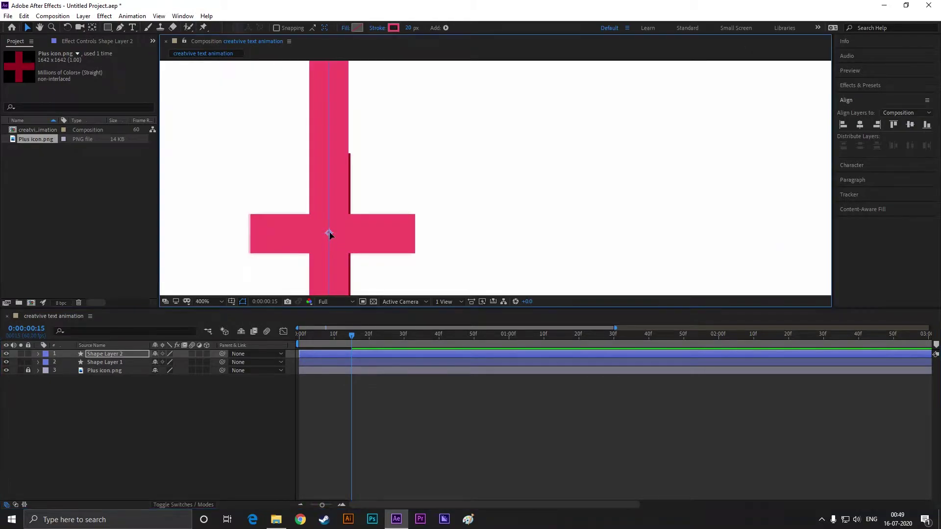
scroll(331, 236, down, 10)
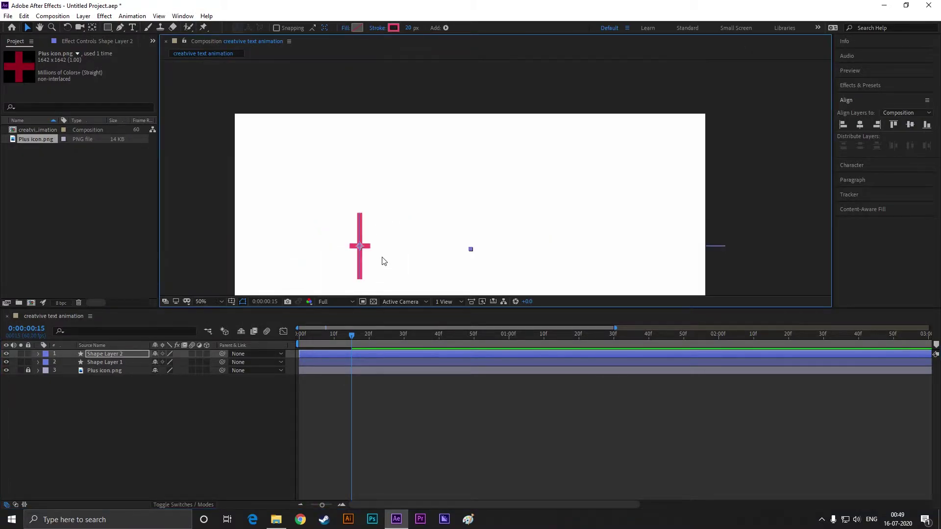
scroll(486, 219, up, 4)
click(469, 216)
key(comma)
key(space)
drag(579, 192, 483, 208)
scroll(423, 206, up, 2)
mouse_move(349, 335)
mouse_down()
mouse_move(307, 337)
mouse_move(335, 334)
mouse_up()
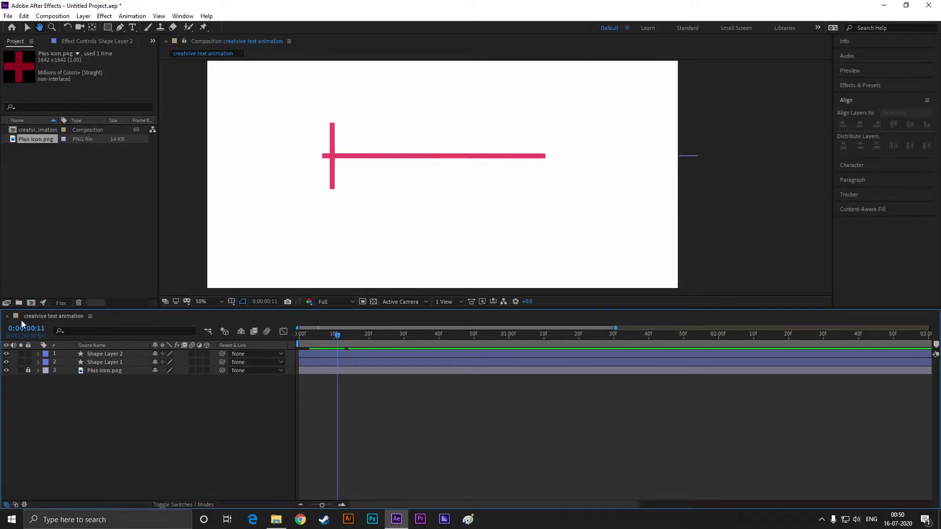
click(25, 30)
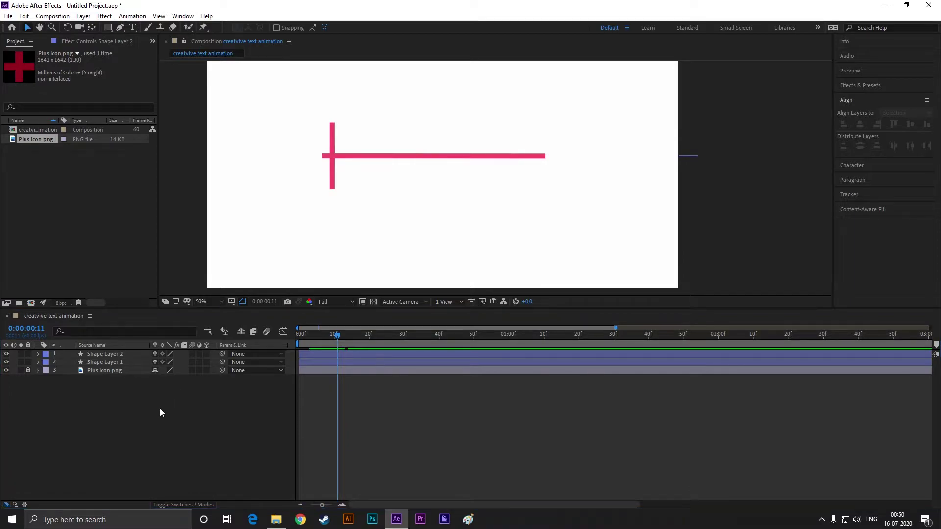
click(110, 355)
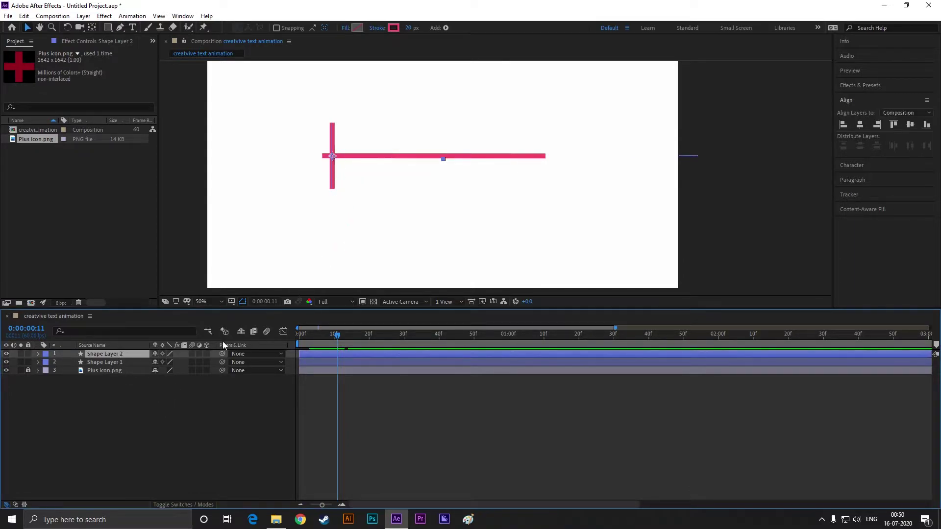
Keyframe Shape Layer 2's Position at frame 16, then slide the bar right to 1953.8 at frame 8
key(p)
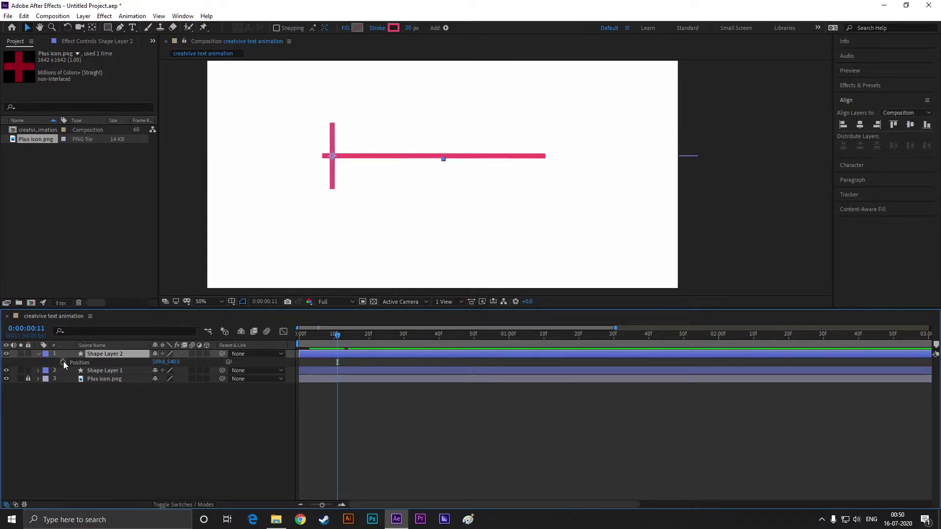
drag(337, 337, 355, 338)
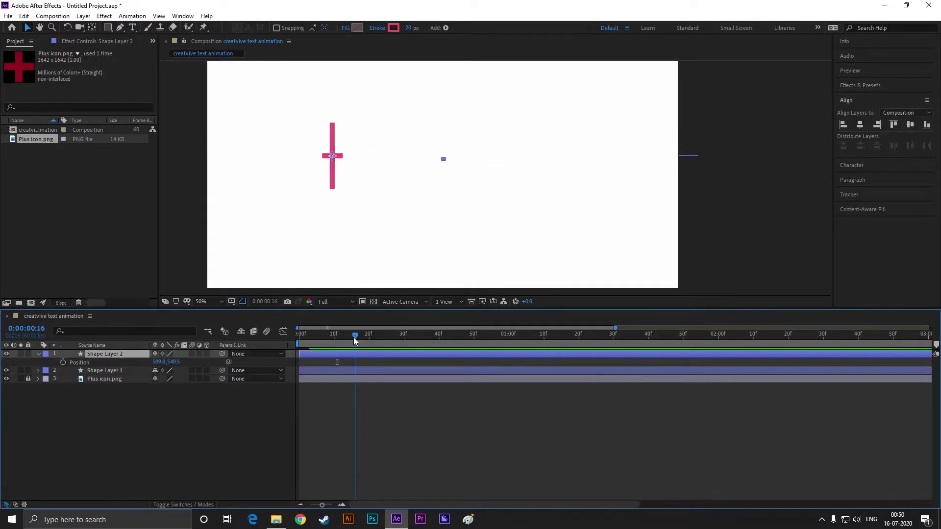
click(63, 363)
drag(352, 334, 333, 334)
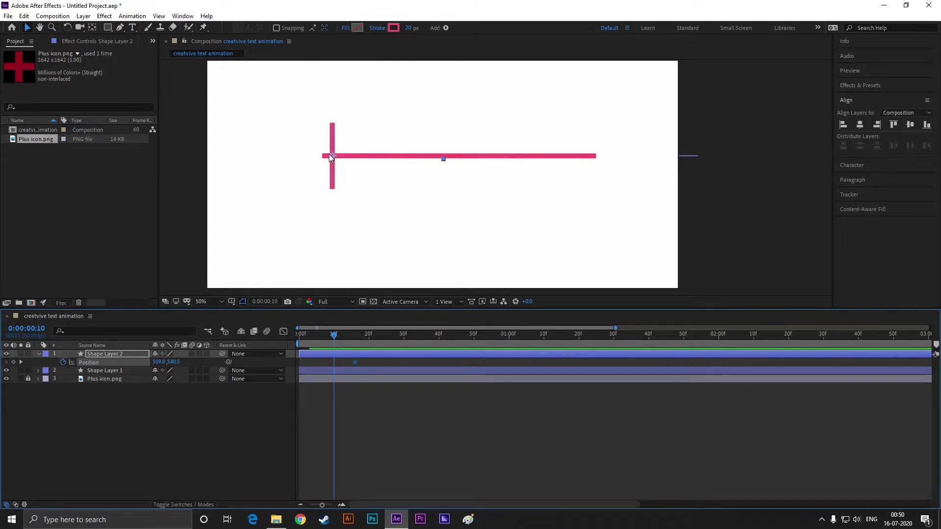
drag(333, 336, 327, 338)
drag(336, 156, 683, 156)
Preview the sliding vertical bar animation from the start of the timeline
key(space)
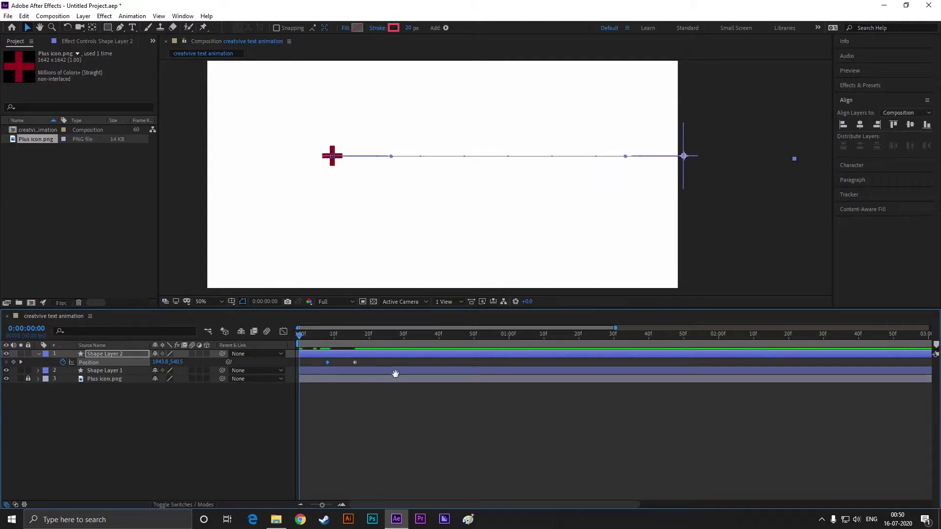
drag(413, 337, 352, 349)
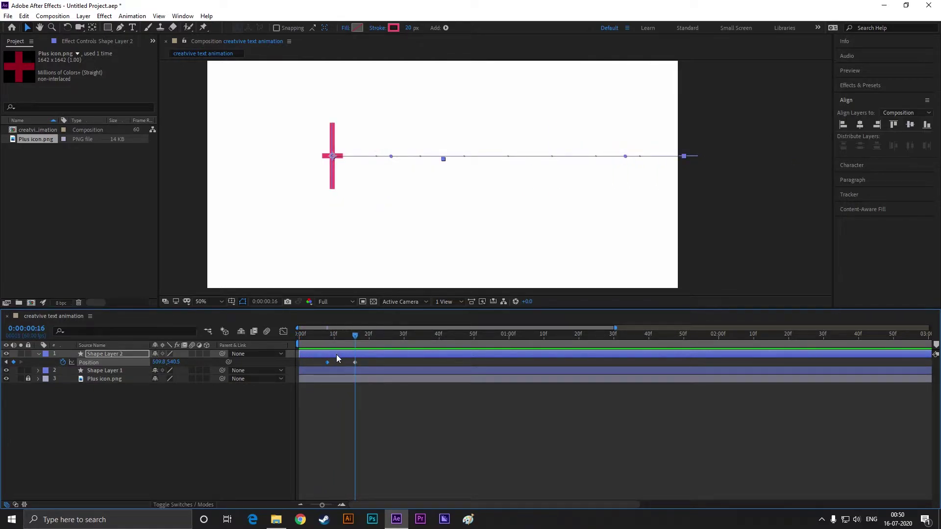
scroll(336, 357, up, 3)
drag(365, 338, 296, 343)
key(space)
key(space)
drag(586, 335, 405, 350)
key(Page_Up)
key(Page_Up)
key(Page_Up)
Add Trim Paths to Shape Layer 2 and show its trim settings
click(37, 354)
click(38, 354)
click(211, 363)
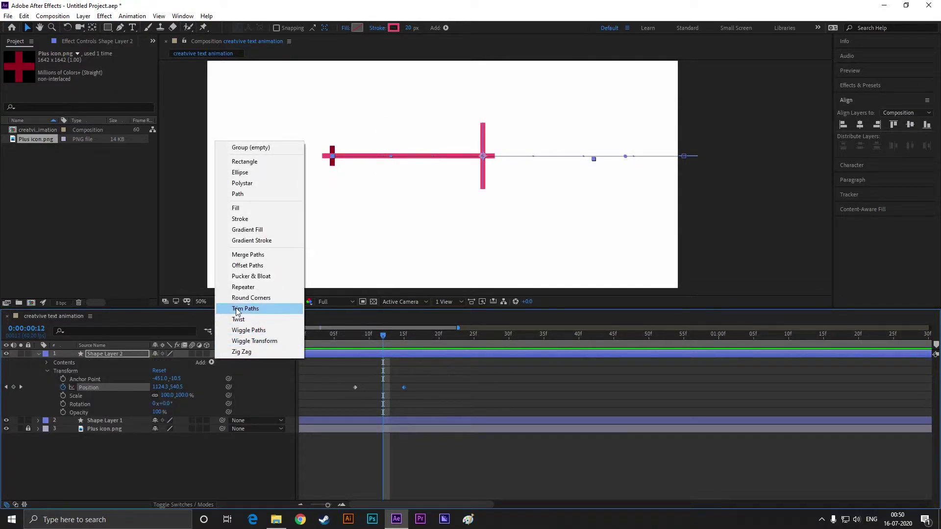
click(243, 319)
click(54, 379)
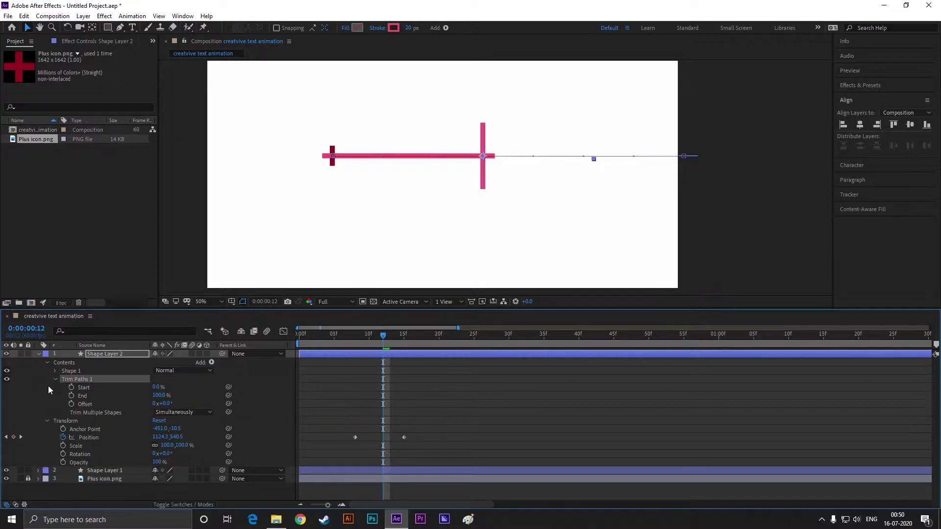
click(47, 421)
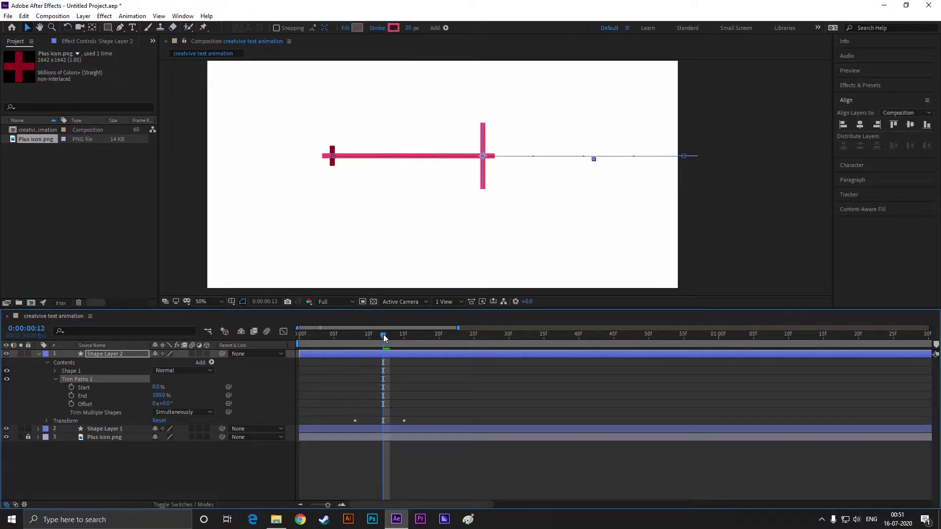
Keyframe trim Start and End at frame 12, then raise Start toward 34% at frame 15
mouse_move(380, 332)
mouse_down()
mouse_move(404, 336)
mouse_move(382, 337)
mouse_up()
click(72, 387)
click(71, 395)
drag(383, 337, 404, 336)
scroll(337, 150, up, 1)
mouse_move(157, 388)
mouse_down()
mouse_move(172, 388)
mouse_move(148, 398)
mouse_up()
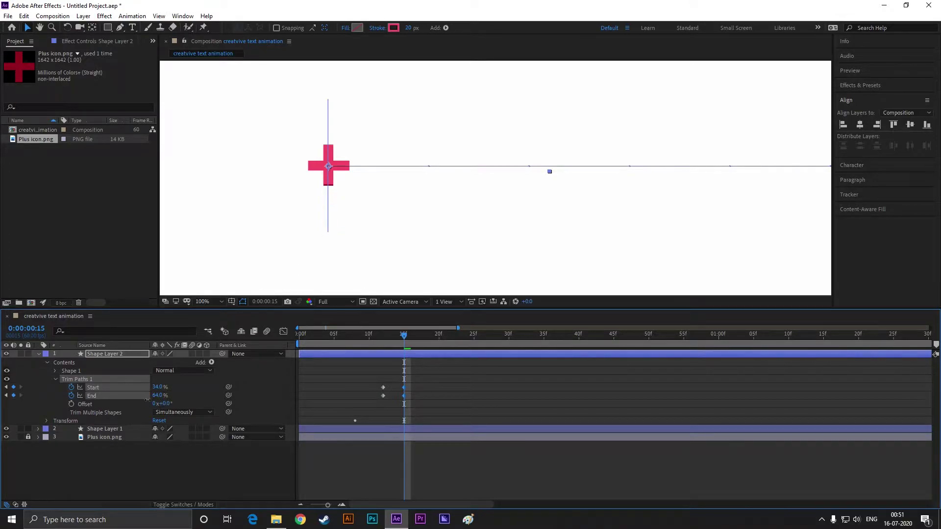
scroll(333, 180, up, 4)
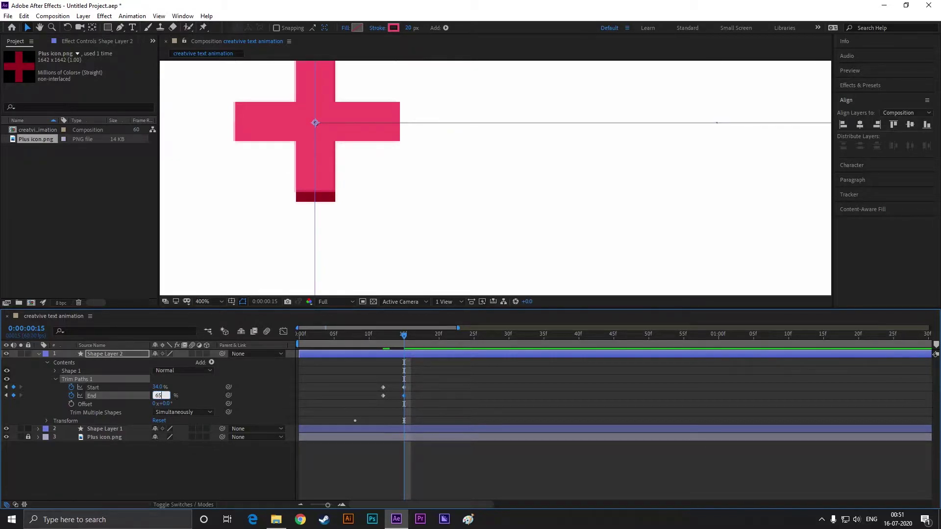
Commit Shape Layer 2's trim End at 65% and preview the animation from the start
click(388, 219)
scroll(346, 218, down, 4)
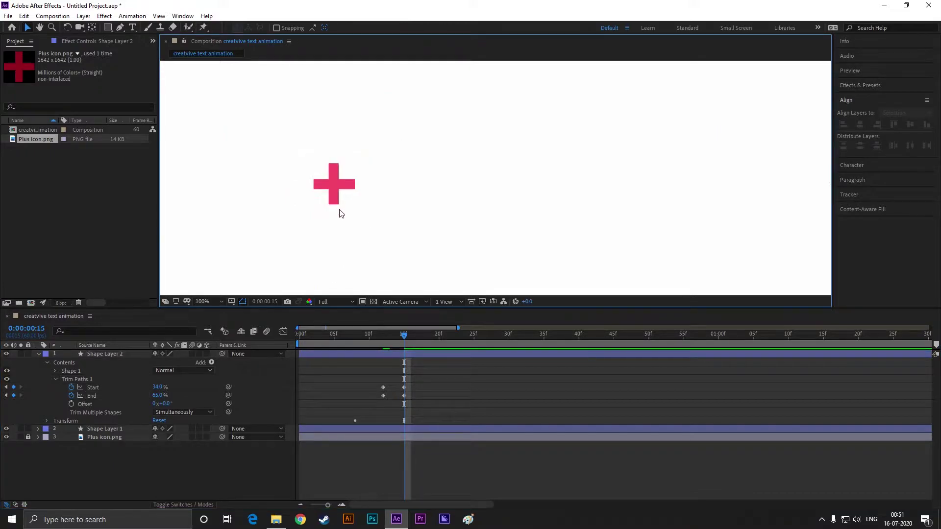
drag(405, 337, 293, 340)
key(space)
key(space)
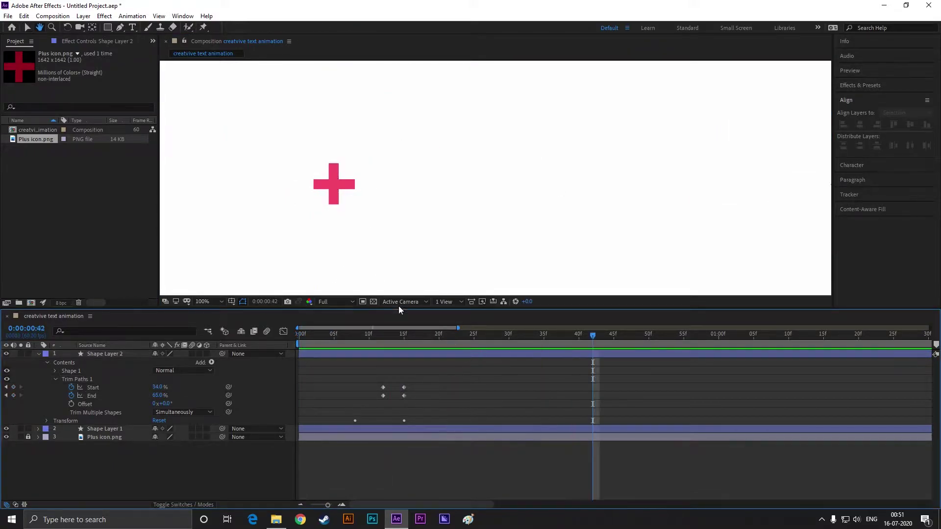
scroll(386, 234, down, 3)
key(space)
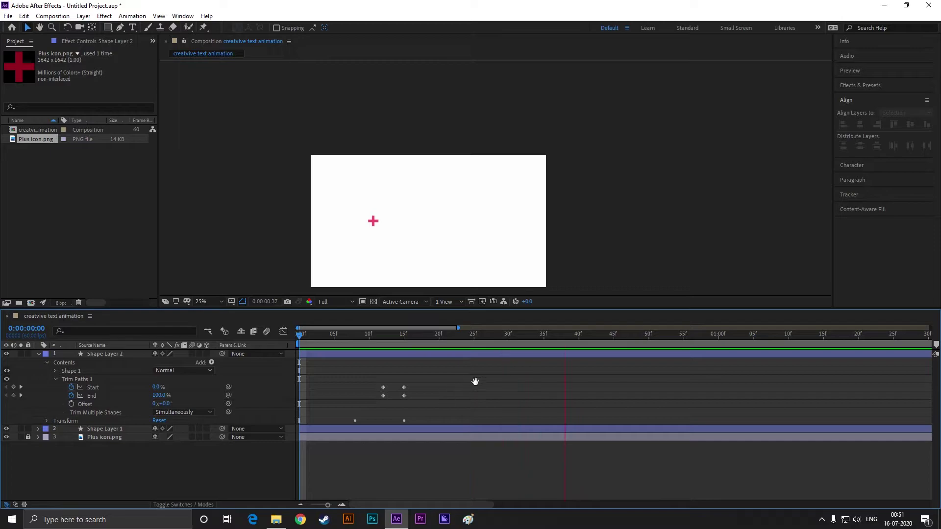
Reveal both line layers' keyframes and rescale their timing to lengthen the animation
key(space)
key(minus)
click(117, 354)
shift+click(114, 429)
key(u)
drag(379, 349, 296, 406)
drag(376, 404, 416, 404)
key(space)
key(space)
drag(435, 359, 295, 411)
mouse_move(415, 403)
mouse_down()
mouse_move(383, 403)
mouse_move(398, 404)
mouse_up()
key(space)
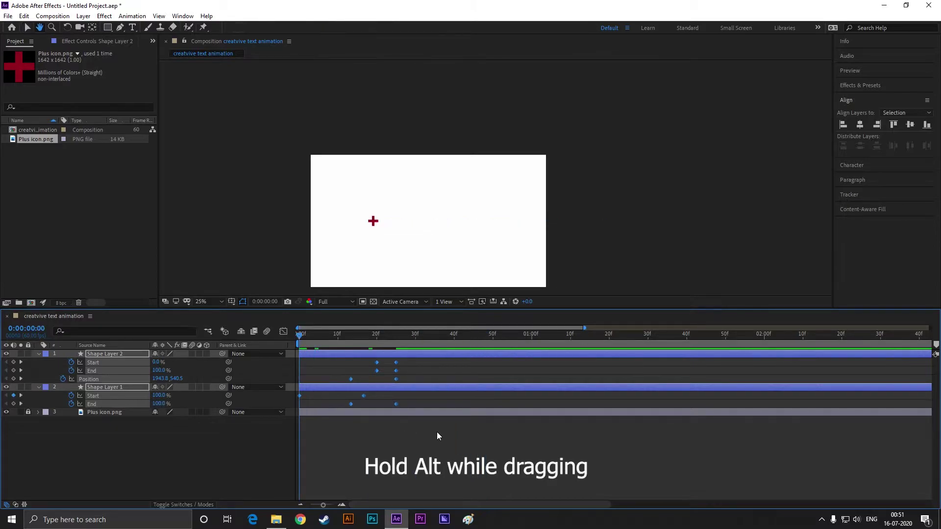
Apply Easy Ease to all keyframes of both line layers and preview the result
key(space)
drag(413, 367, 289, 422)
key(F9)
key(space)
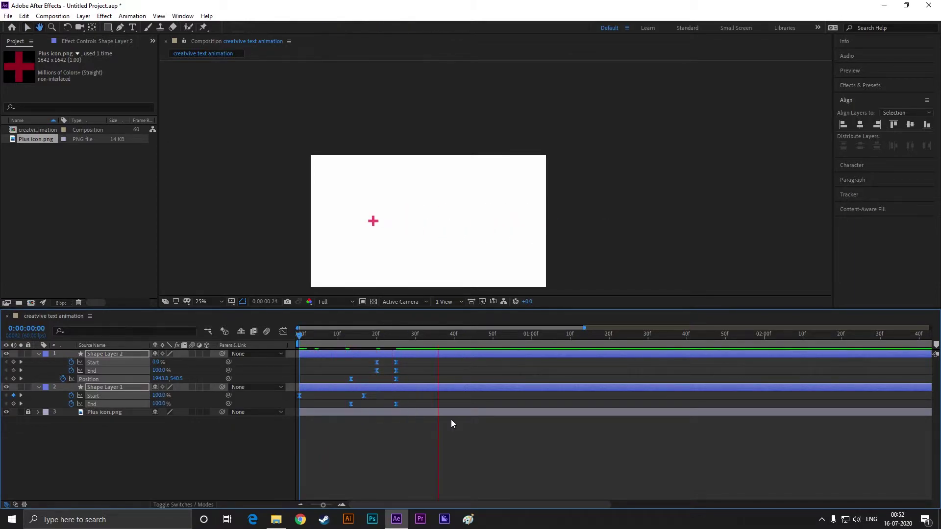
key(space)
scroll(389, 262, up, 2)
drag(425, 343, 398, 339)
key(u)
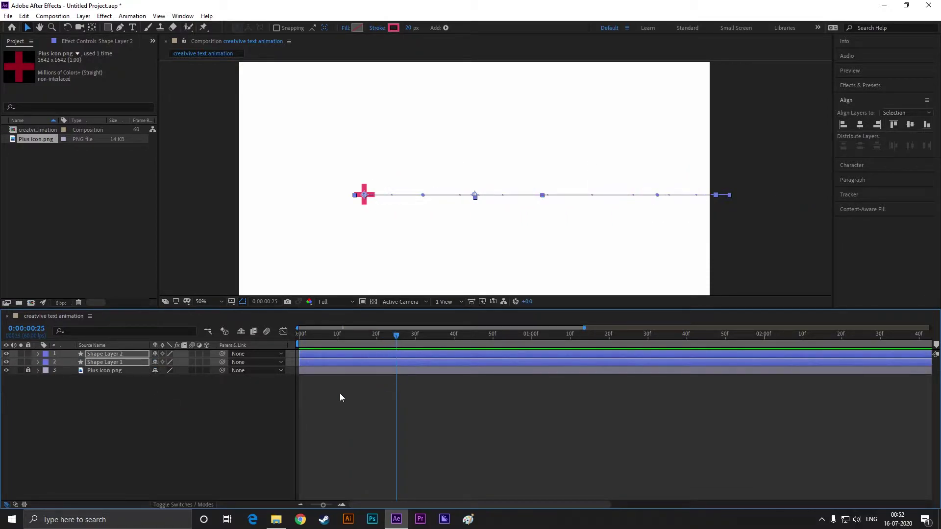
End Shape Layers 1 and 2 at frame 25 and start Plus icon.png at frame 26
click(117, 355)
shift+click(119, 363)
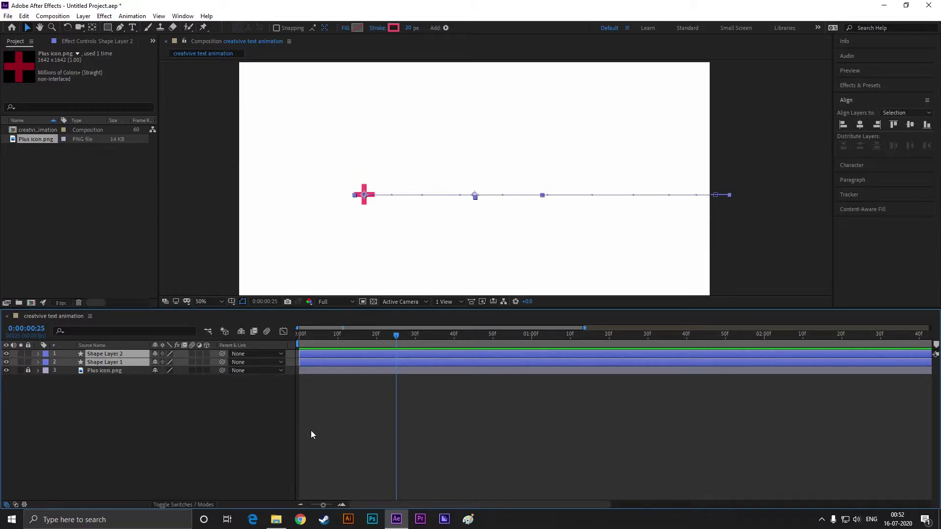
key(alt+bracketright)
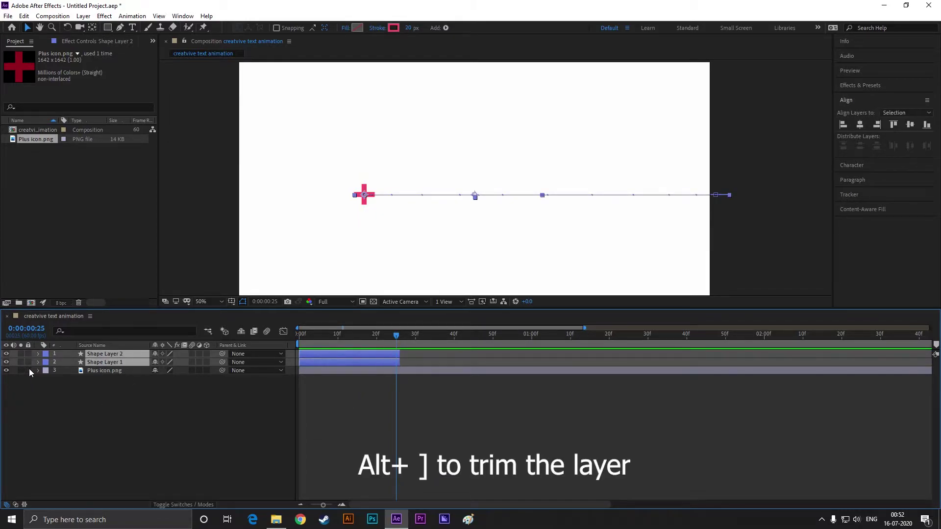
drag(384, 370, 482, 364)
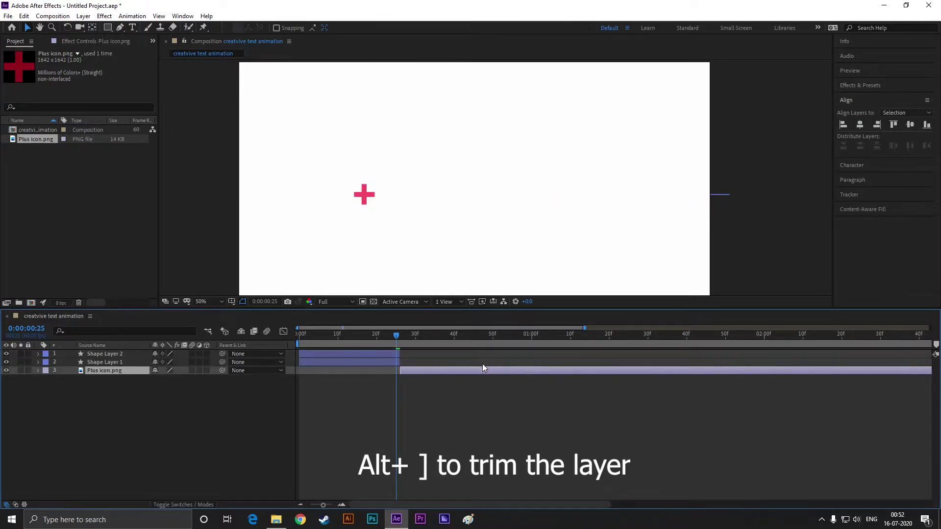
key(space)
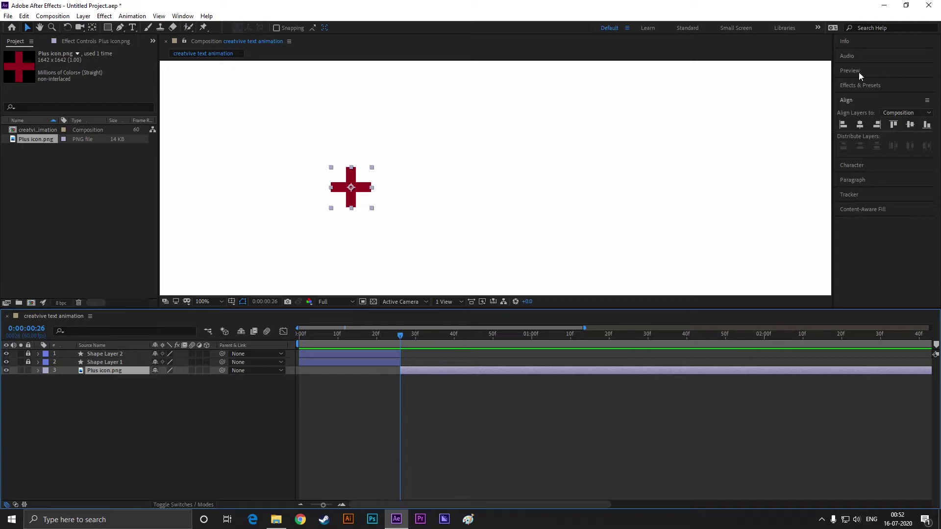
Apply the Fill effect to Plus icon.png and sample the lines' pink as its colour
click(859, 86)
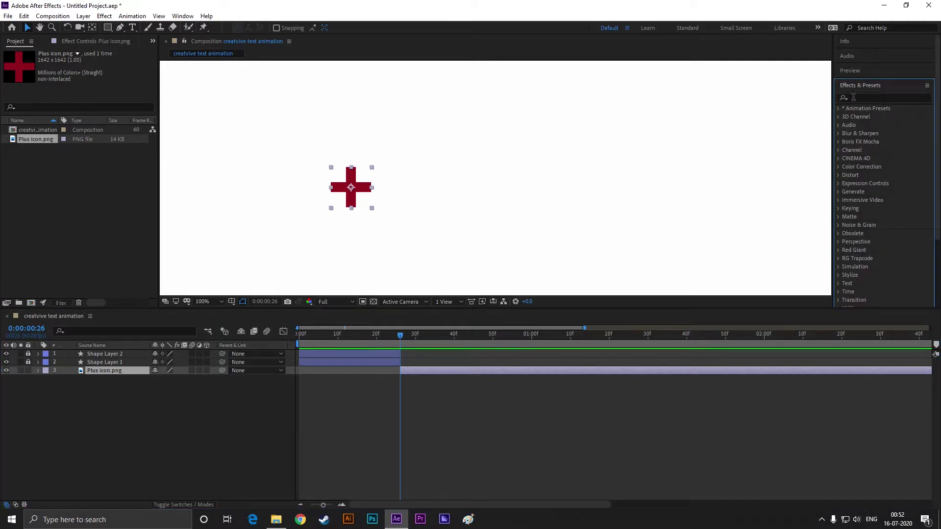
click(856, 99)
text(fill)
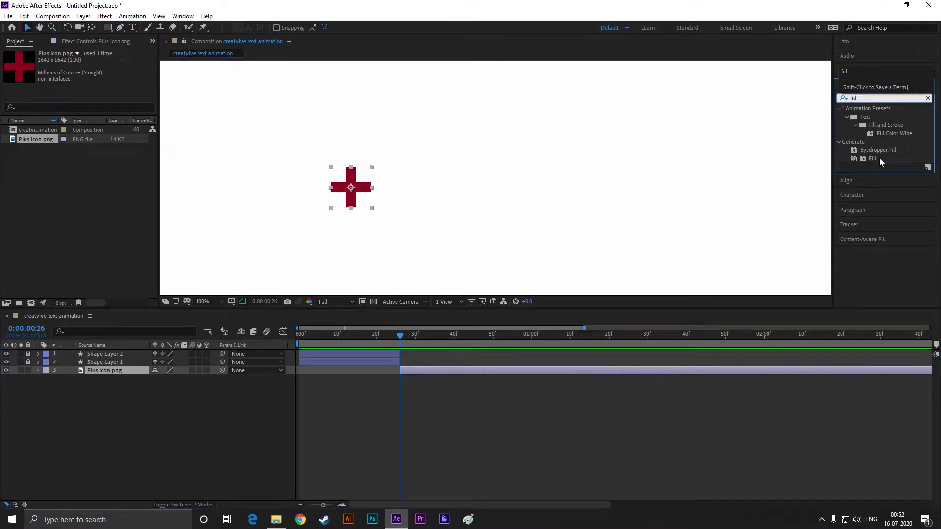
double_click(877, 158)
mouse_move(400, 338)
mouse_down()
mouse_move(377, 341)
mouse_move(403, 338)
mouse_up()
click(104, 88)
click(468, 188)
Preview the pink plus icon from the first frame and reselect its layer
key(Home)
key(space)
key(space)
click(489, 335)
drag(489, 335, 373, 343)
click(75, 405)
click(107, 373)
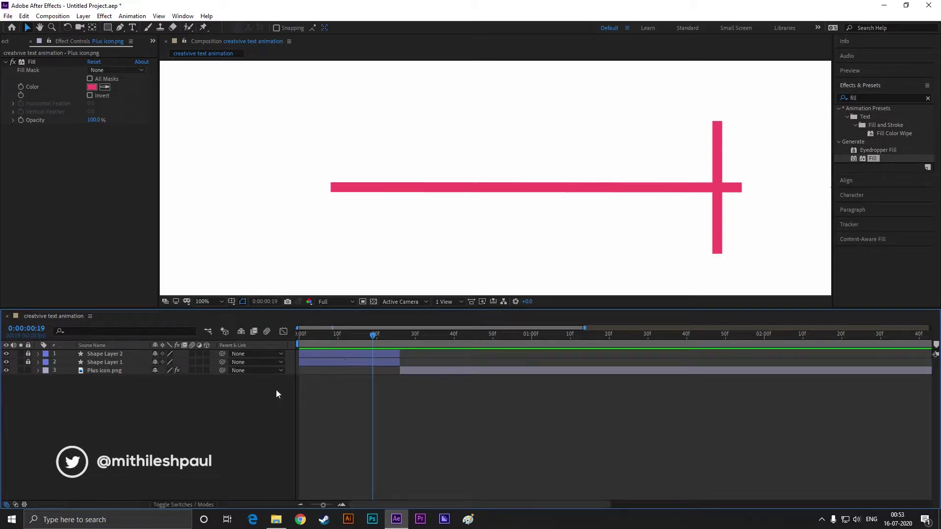
Show both line layers' keyframes and move Shape Layer 2's last Position keyframe to frame 20
click(347, 364)
shift+click(351, 354)
key(u)
click(384, 338)
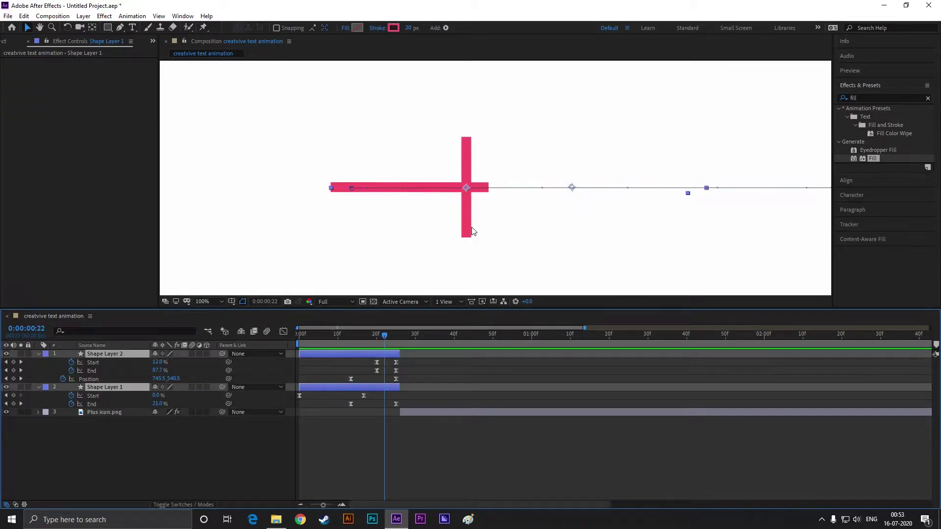
click(410, 381)
click(373, 337)
click(363, 355)
mouse_move(396, 379)
mouse_down()
mouse_move(376, 380)
mouse_move(384, 380)
mouse_up()
key(Home)
key(space)
key(space)
key(space)
Settle the last Position keyframe at frame 22 and reframe the composition view
scroll(408, 210, down, 1)
drag(349, 338, 398, 339)
click(489, 227)
scroll(515, 174, up, 1)
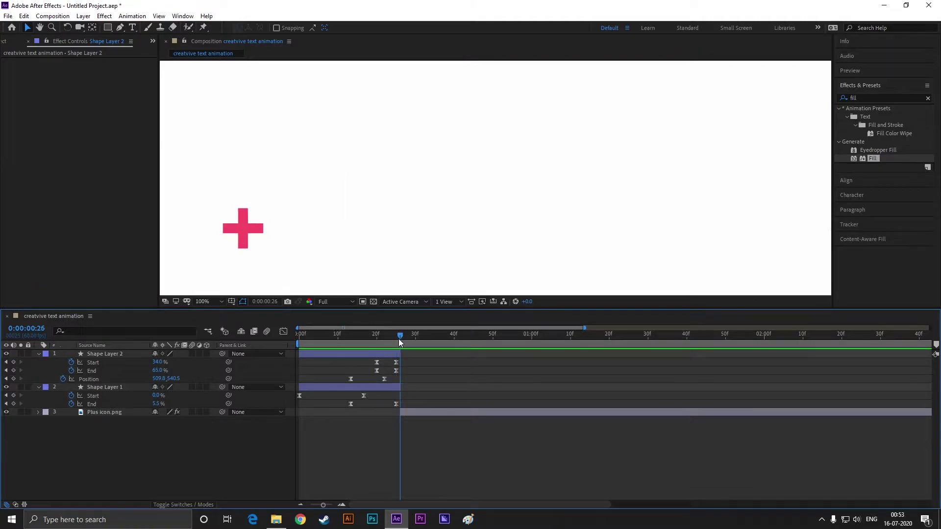
scroll(360, 250, down, 1)
scroll(360, 250, down, 1)
drag(361, 261, 351, 207)
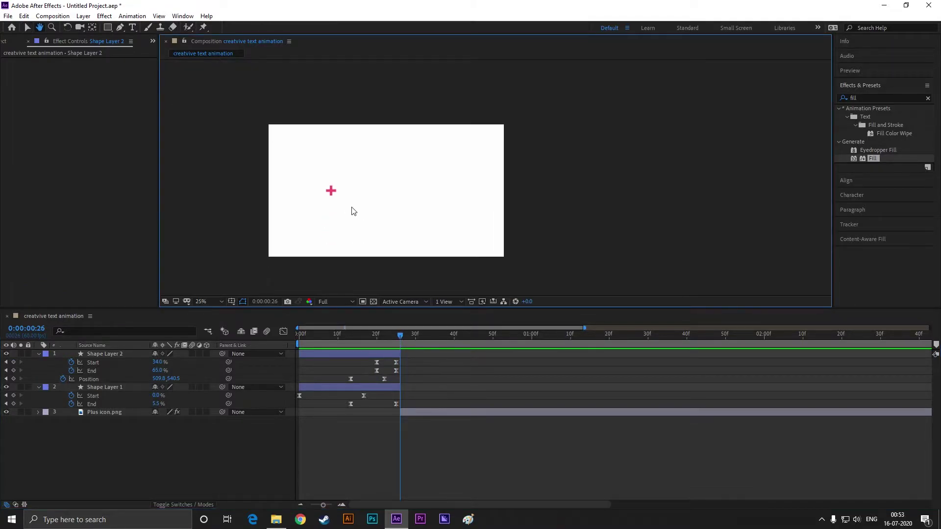
scroll(351, 208, up, 1)
Create a 'Make' text layer beside the plus icon
click(133, 28)
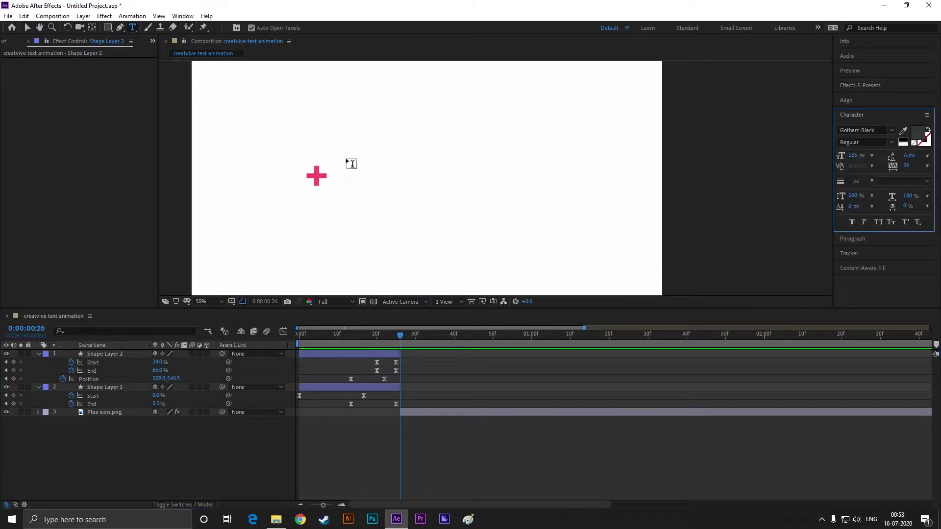
click(351, 164)
text(Make)
key(BackSpace)
click(28, 28)
click(395, 252)
click(133, 27)
Add an 'It More Creative' text line aligned under Make
click(362, 206)
text(It More Creative)
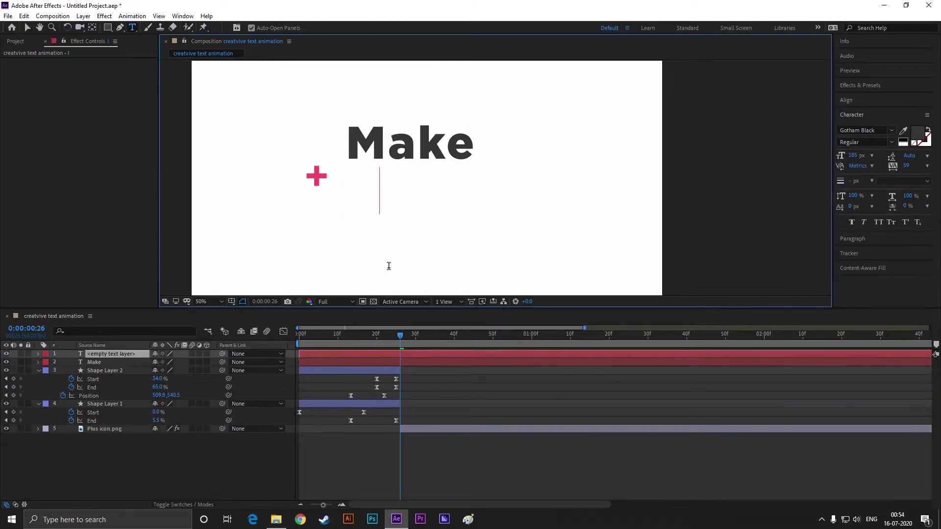
click(27, 27)
drag(388, 195, 372, 194)
click(132, 28)
Add a smaller 'Think Outside The BoX' line below and reposition the text block
click(337, 248)
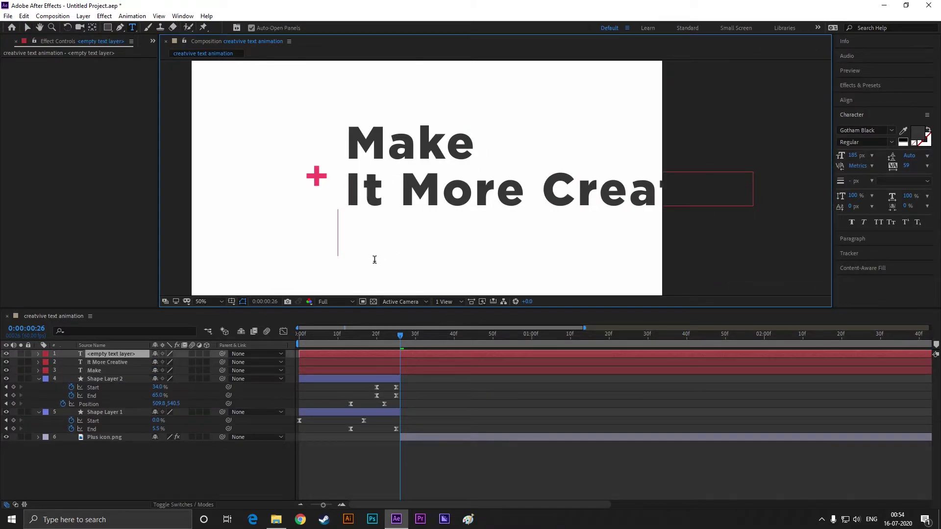
text(Think Outside The BoX)
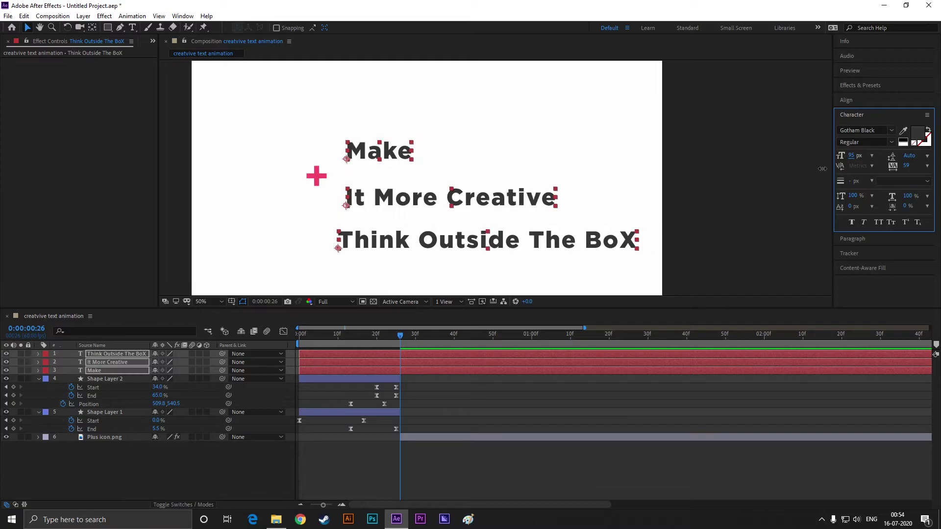
scroll(394, 174, up, 2)
scroll(231, 177, up, 1)
scroll(322, 198, down, 2)
click(387, 234)
drag(852, 155, 823, 155)
scroll(398, 239, up, 1)
drag(396, 236, 391, 217)
scroll(221, 180, up, 2)
drag(314, 230, 220, 194)
scroll(353, 196, down, 2)
Set the 'Think Outside The BoX' line's font to Gotham Bold
click(332, 230)
scroll(346, 214, up, 2)
click(299, 164)
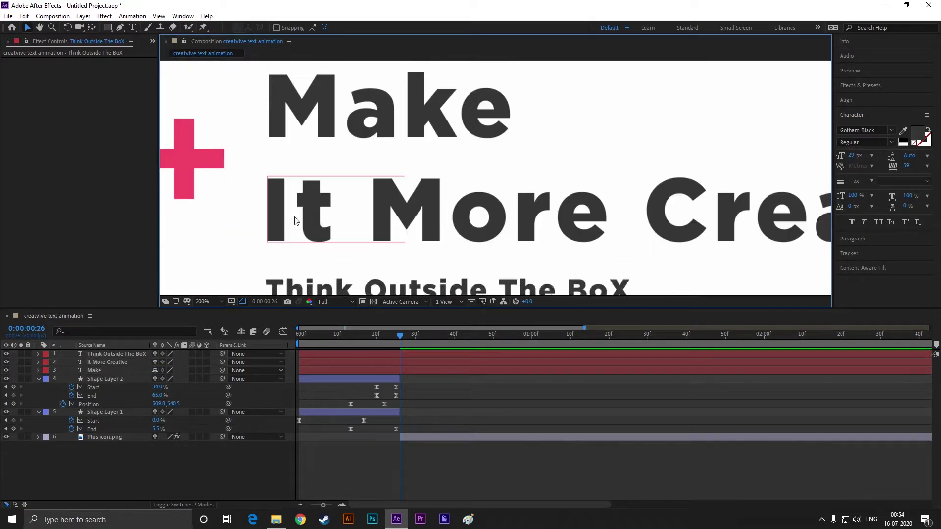
scroll(318, 203, down, 1)
click(445, 249)
click(875, 130)
text(gotham)
click(843, 153)
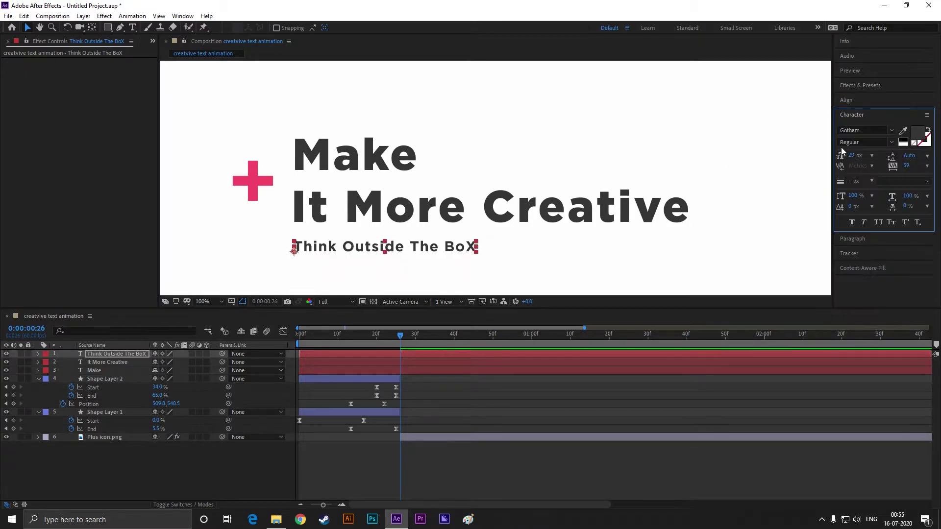
click(531, 162)
scroll(400, 175, down, 1)
scroll(387, 196, up, 1)
scroll(362, 218, down, 1)
Select the Make and It More Creative text layers together
click(364, 187)
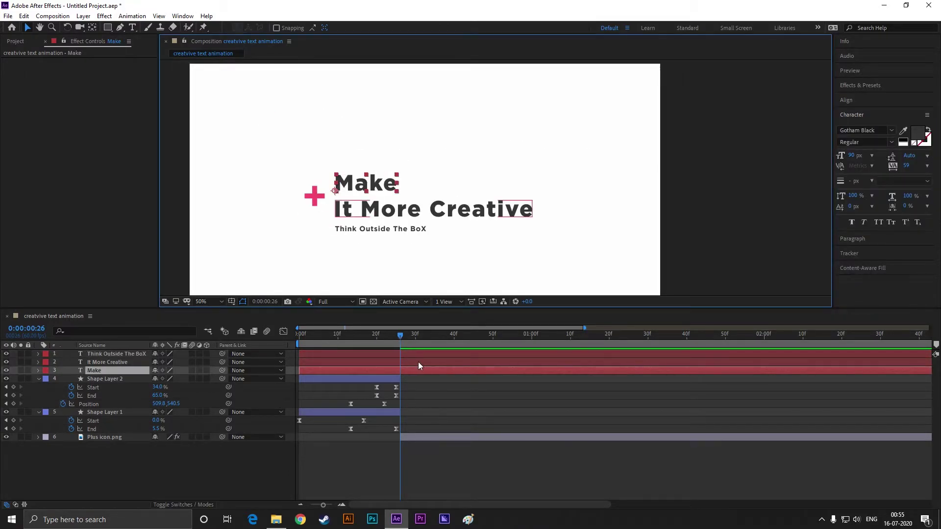
click(418, 388)
click(145, 354)
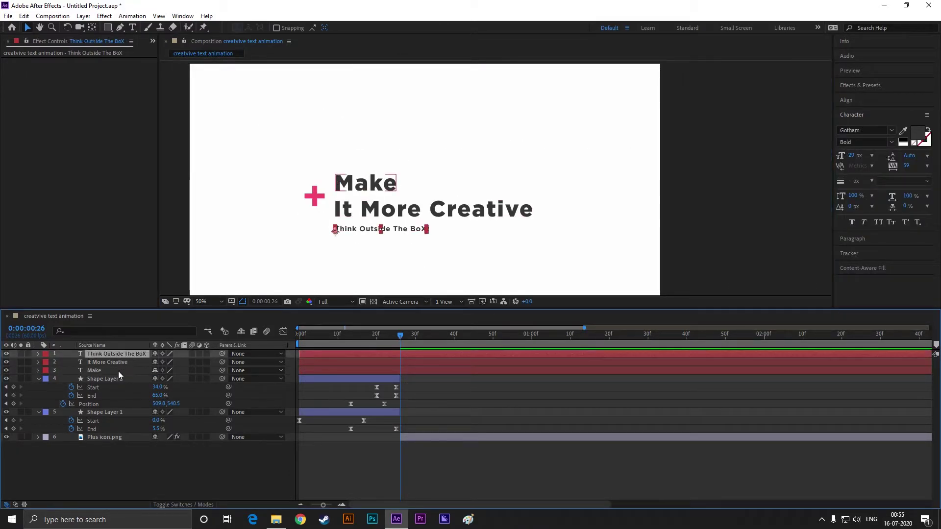
shift+click(116, 362)
click(415, 272)
click(396, 212)
shift+click(366, 186)
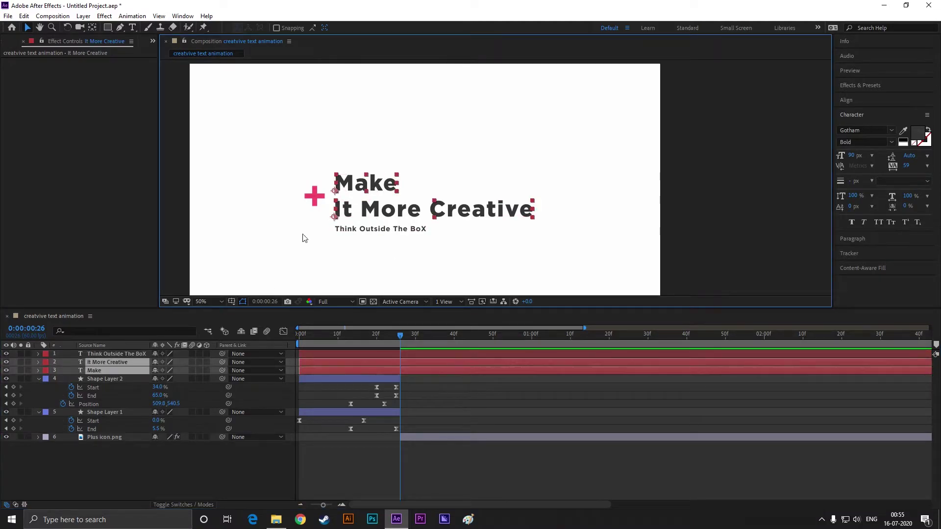
Keyframe both headings' Position at frame 27, then push them off-right around frame 15
key(p)
click(403, 337)
click(62, 387)
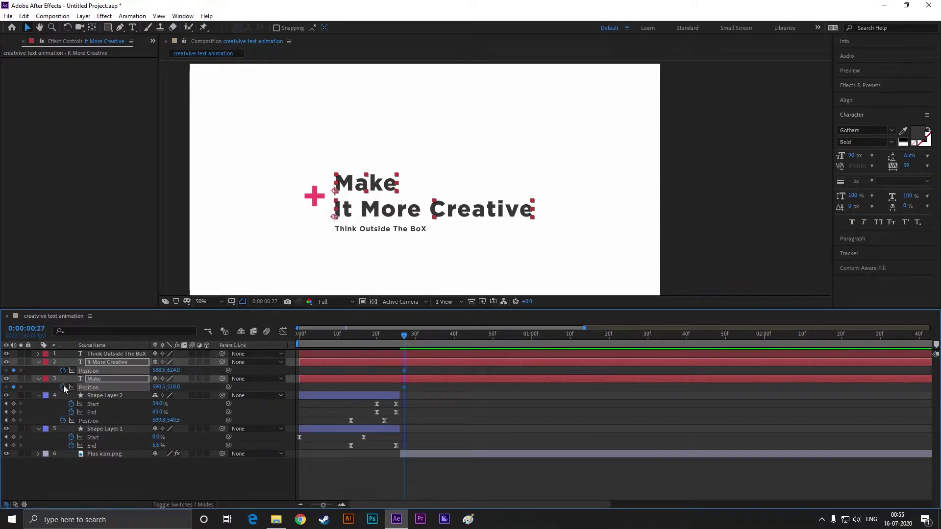
drag(412, 336, 359, 339)
drag(364, 221, 670, 223)
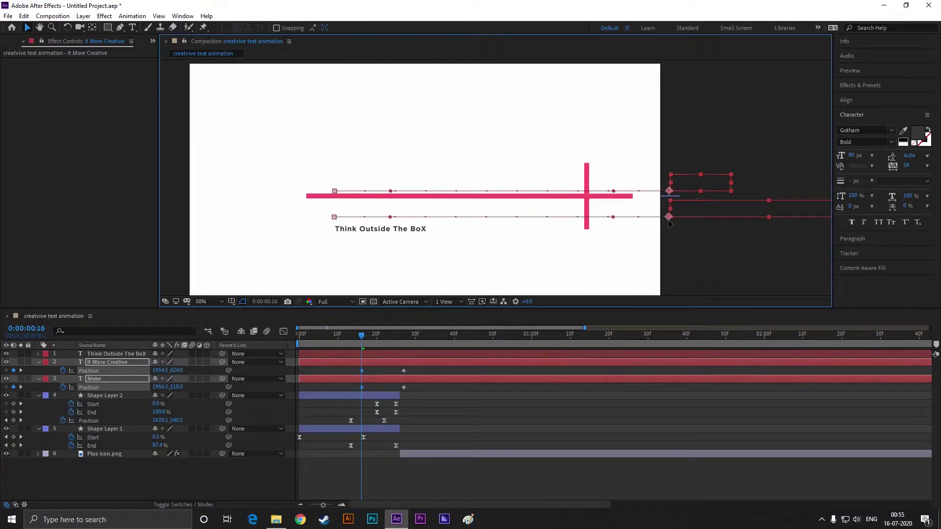
key(space)
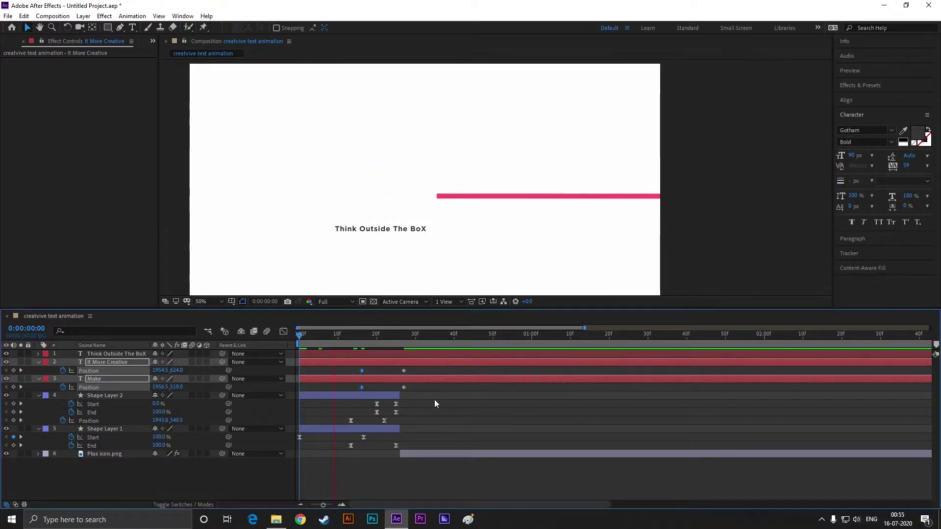
Easy Ease the four position keyframes and preview the slide-in from the start
drag(418, 367, 356, 384)
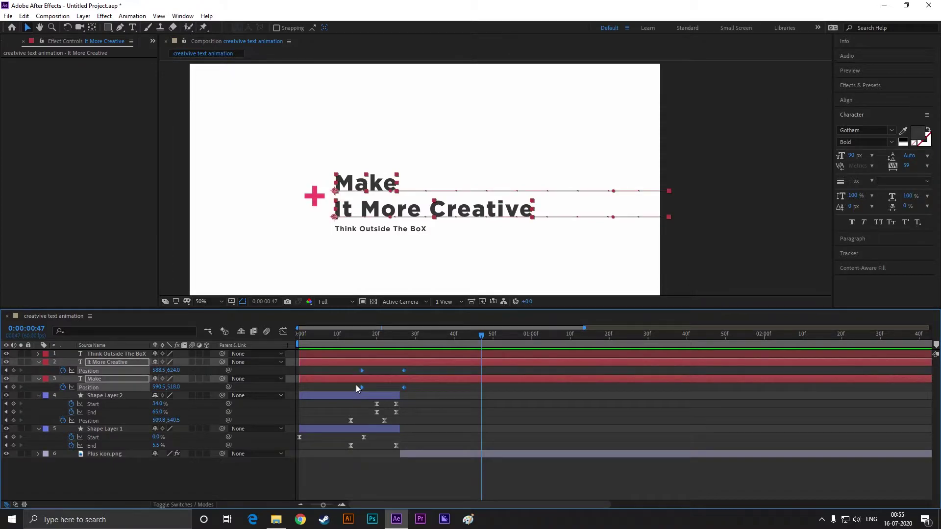
key(F9)
key(Home)
key(space)
key(space)
click(351, 238)
scroll(328, 183, up, 1)
drag(485, 336, 401, 349)
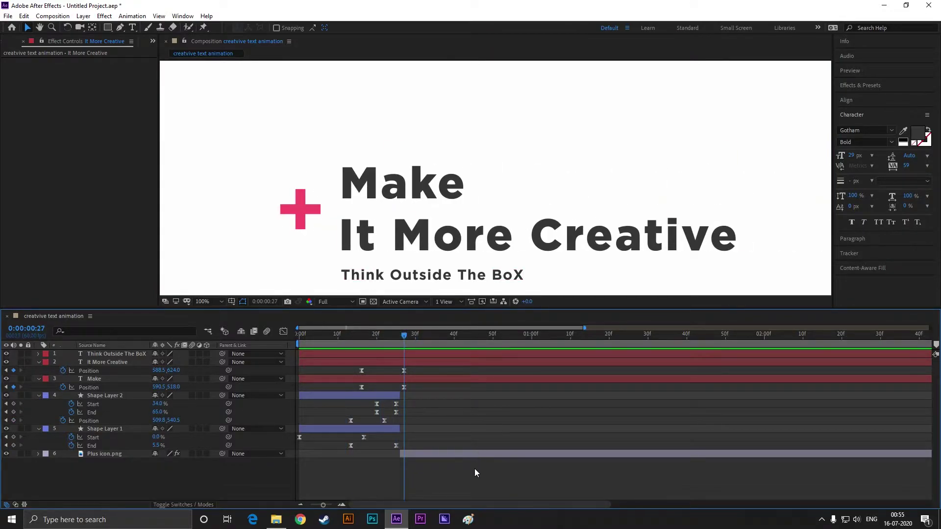
Lock Shape Layers 1 and 2
click(441, 454)
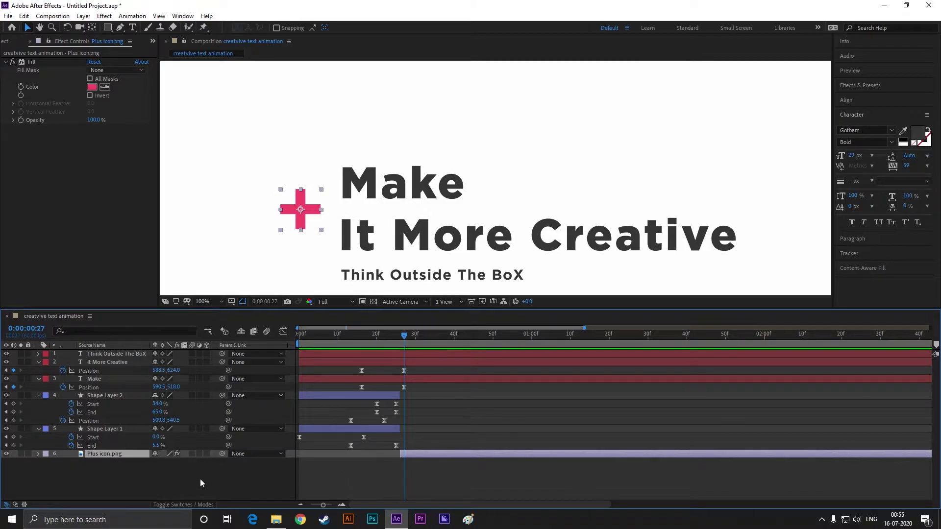
drag(368, 309, 370, 306)
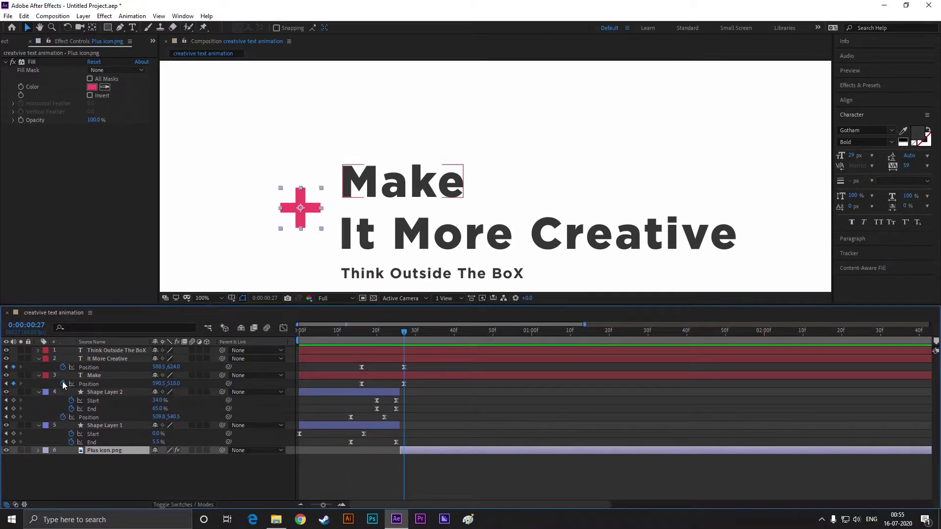
click(92, 392)
drag(28, 392, 29, 400)
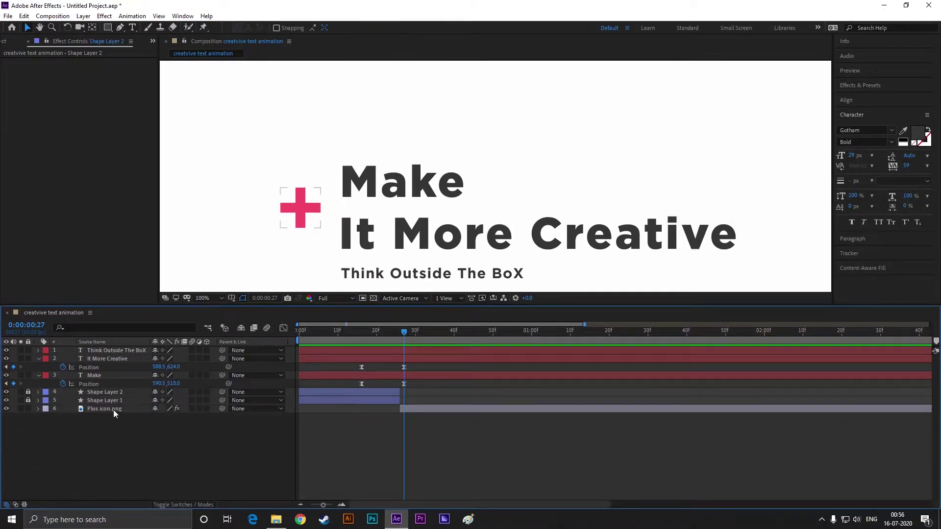
Keyframe Plus icon.png's Rotation at 0°, then -90° a few frames later
click(113, 409)
key(r)
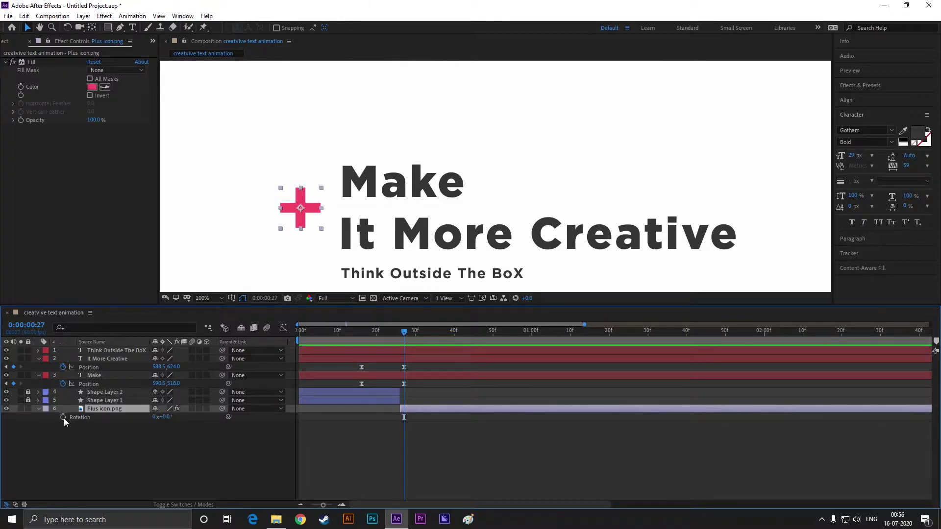
click(63, 417)
drag(404, 332, 422, 337)
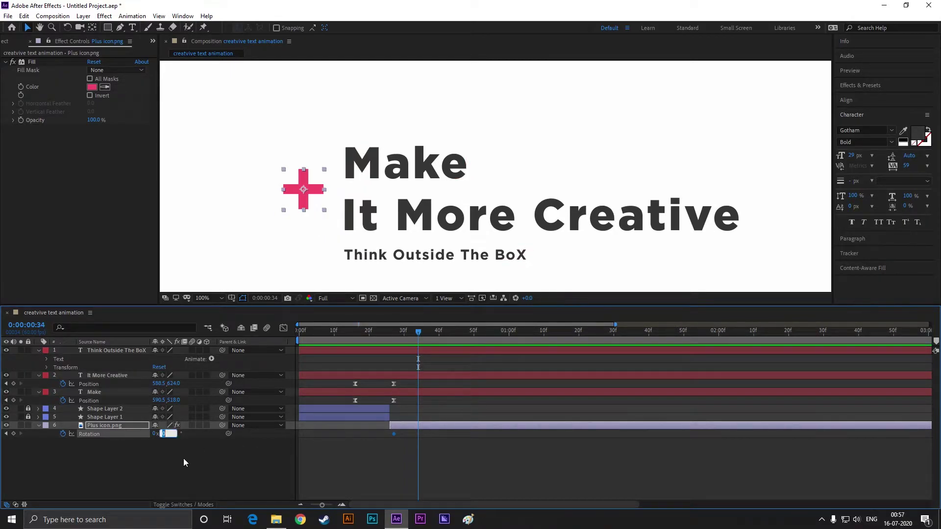
text(-90)
key(Return)
drag(416, 324, 394, 340)
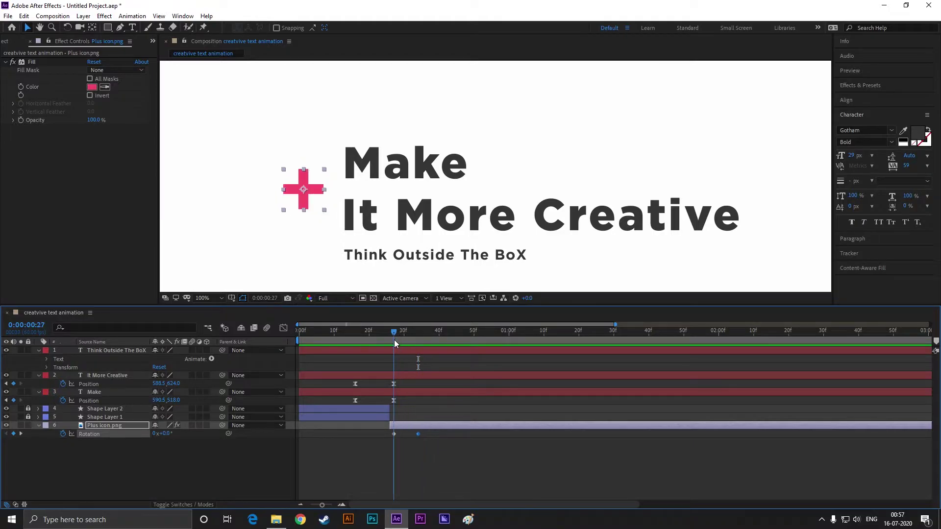
Select the Make and It More Creative layers and check the spin's end at frame 34
click(403, 350)
click(104, 375)
shift+click(94, 392)
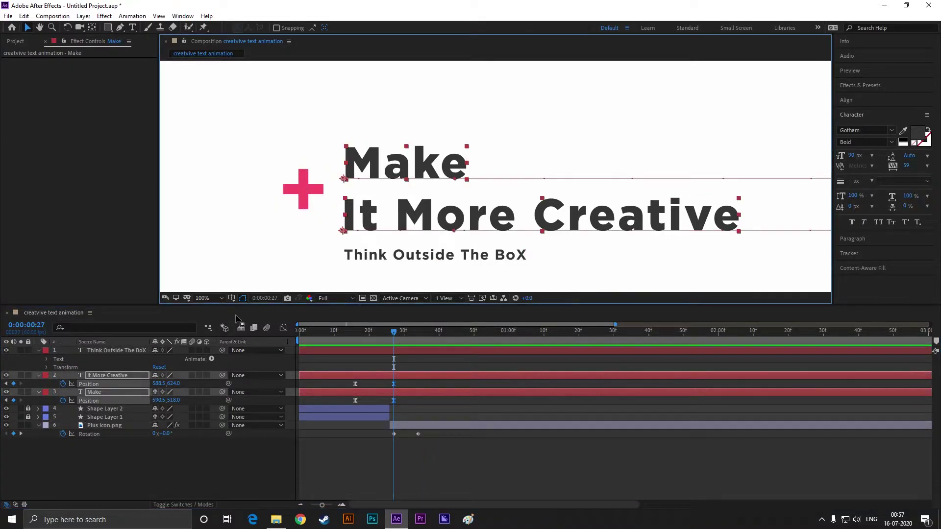
click(401, 335)
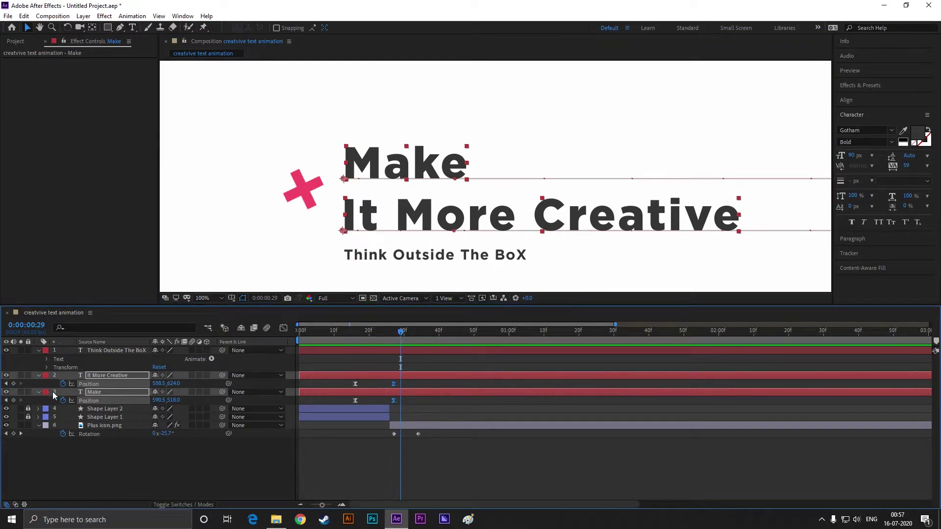
drag(403, 335, 418, 336)
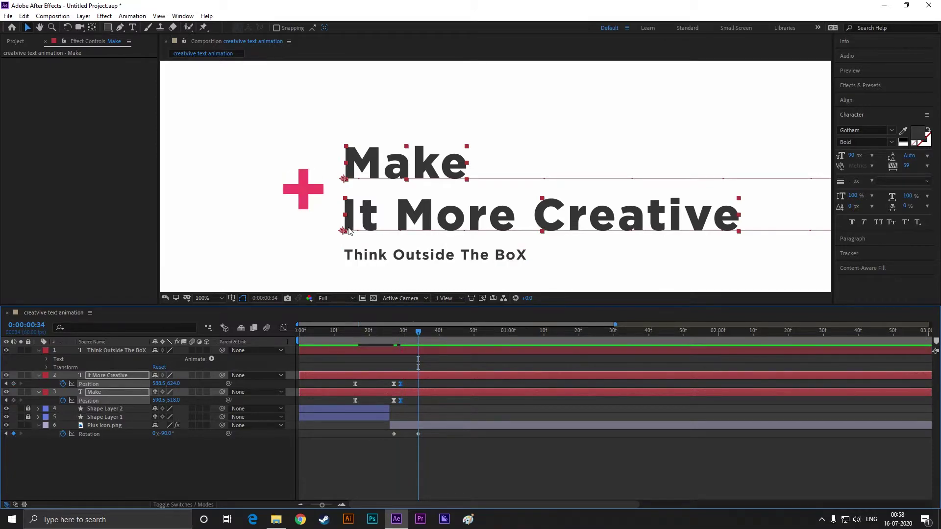
At frame 34, raise both heading lines about 50 px with Shift+Up plus a small nudge
key(shift+Up)
key(shift+Up)
key(shift+Up)
key(shift+Up)
key(shift+Up)
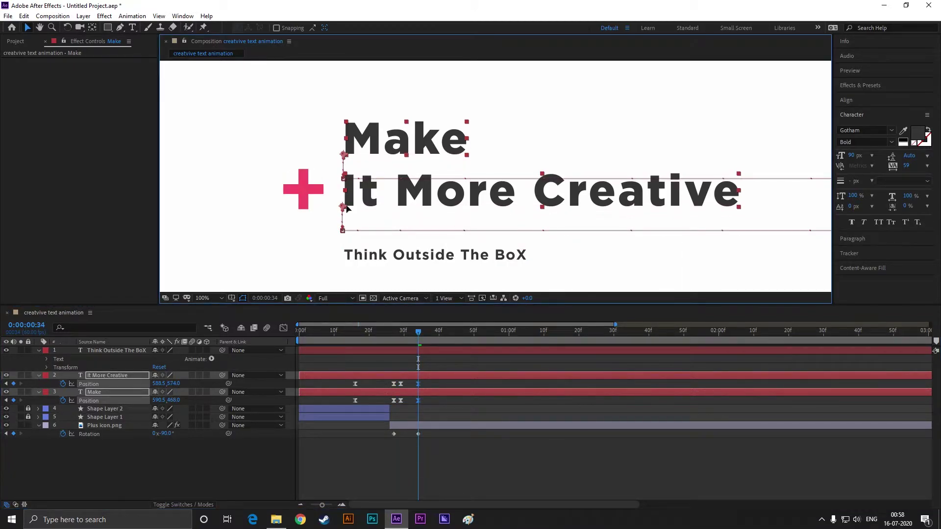
scroll(340, 196, up, 2)
key(Up)
key(Up)
key(Up)
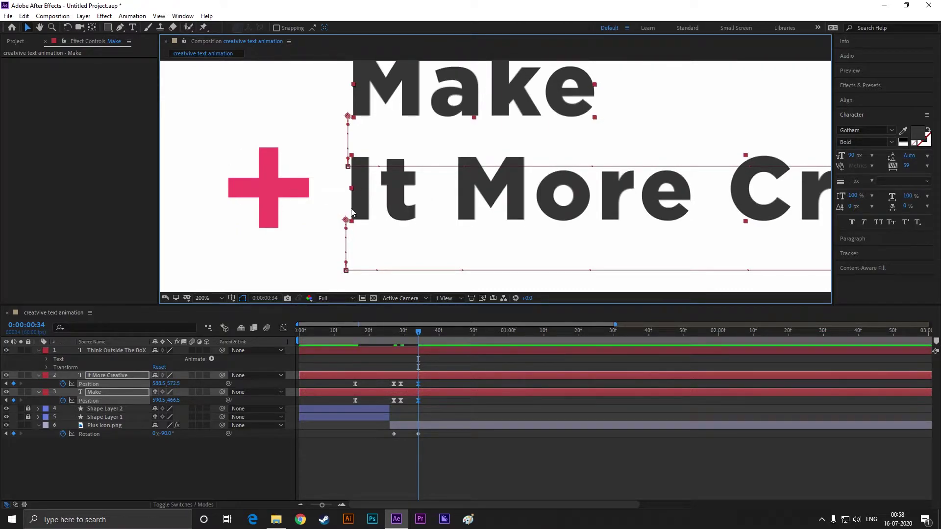
scroll(360, 221, down, 1)
click(541, 276)
Shift the final Position and Rotation keyframes later so the spin ends near frame 40
drag(420, 334, 376, 336)
key(space)
key(space)
drag(532, 331, 405, 344)
drag(413, 457, 434, 390)
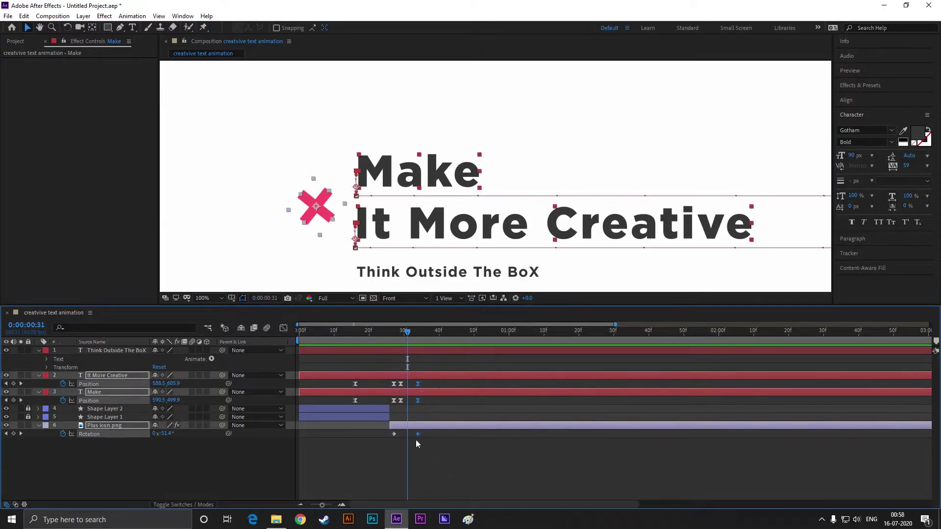
drag(419, 434, 439, 434)
drag(419, 383, 407, 400)
key(space)
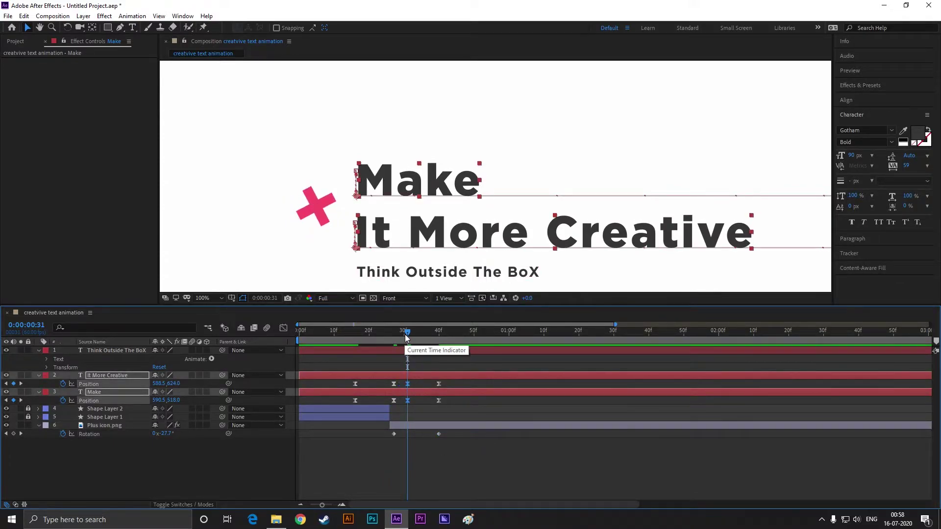
Apply Easy Ease (F9) to the plus icon's Rotation keyframes
click(427, 429)
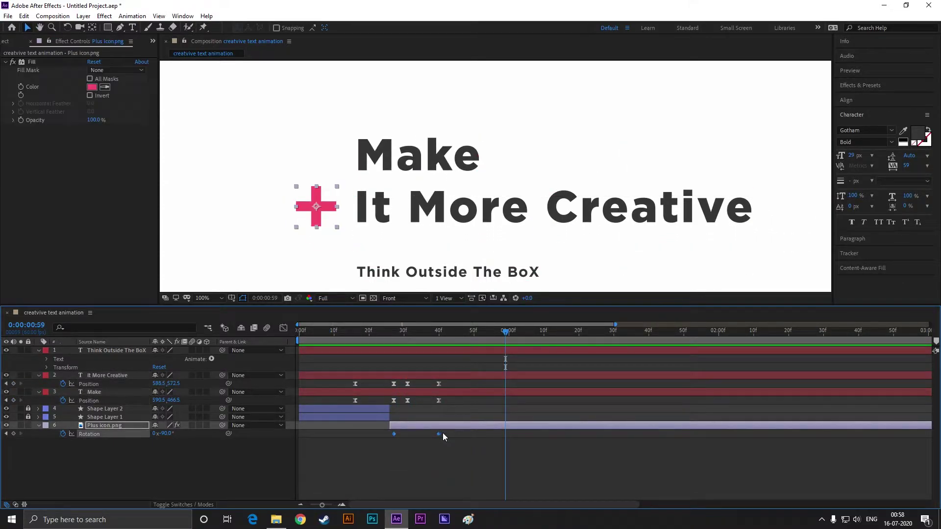
key(F9)
key(minus)
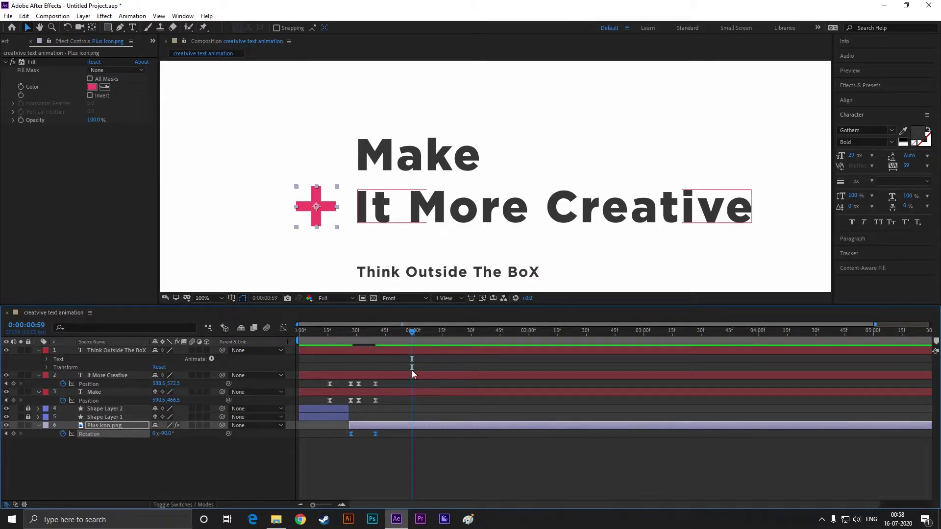
Move the Think Outside The BoX tagline up closer to the heading
drag(412, 332, 262, 363)
key(space)
click(445, 274)
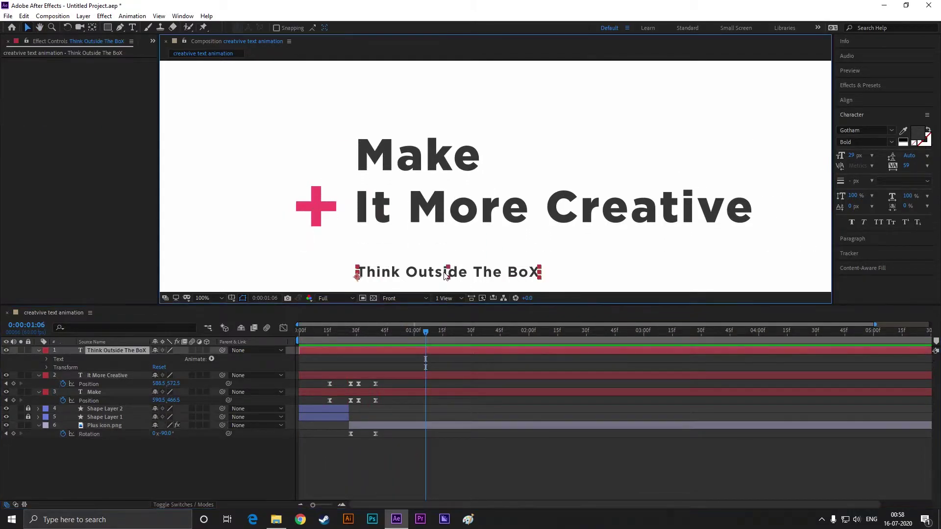
drag(430, 274, 430, 252)
click(415, 263)
scroll(414, 262, down, 1)
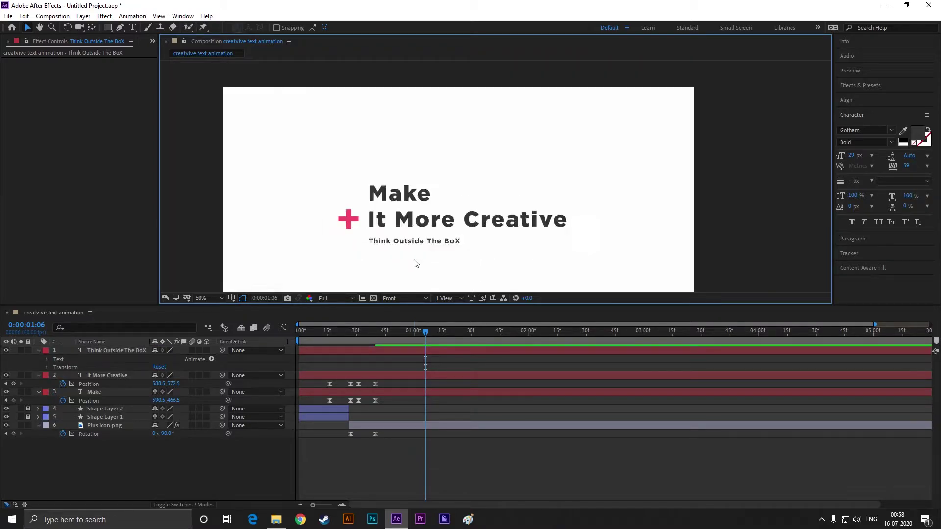
scroll(411, 251, up, 1)
click(410, 232)
scroll(410, 248, up, 1)
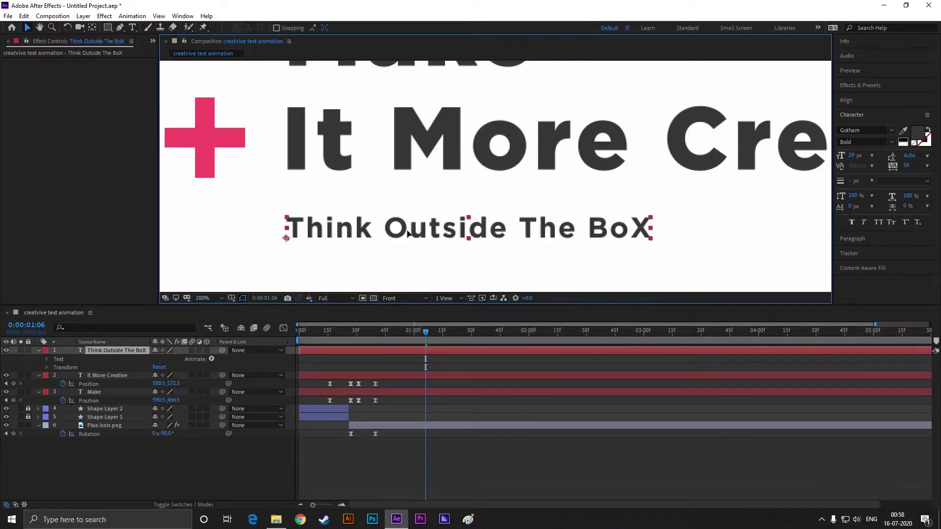
scroll(409, 252, down, 1)
click(391, 254)
Draw a rectangular Mask 1 on Think Outside The BoX and expand its properties
click(380, 239)
click(108, 28)
drag(330, 227, 472, 251)
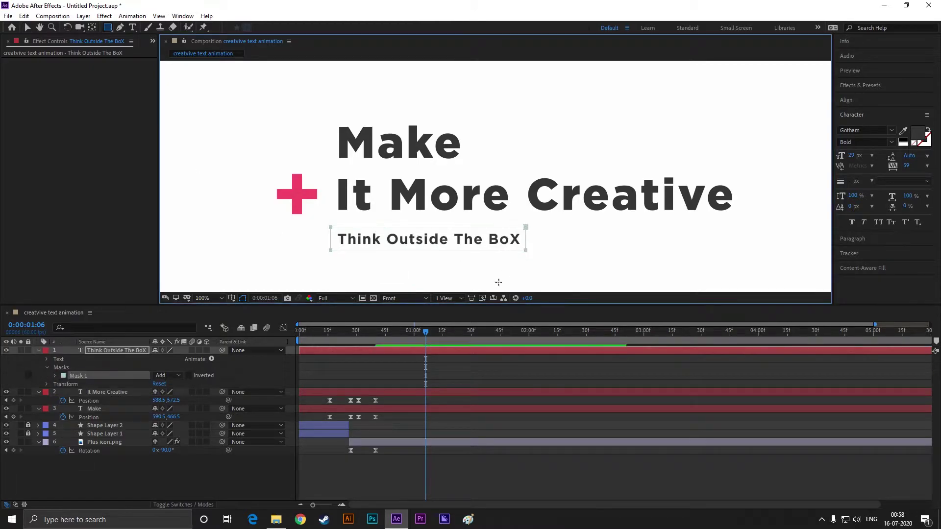
drag(426, 333, 376, 346)
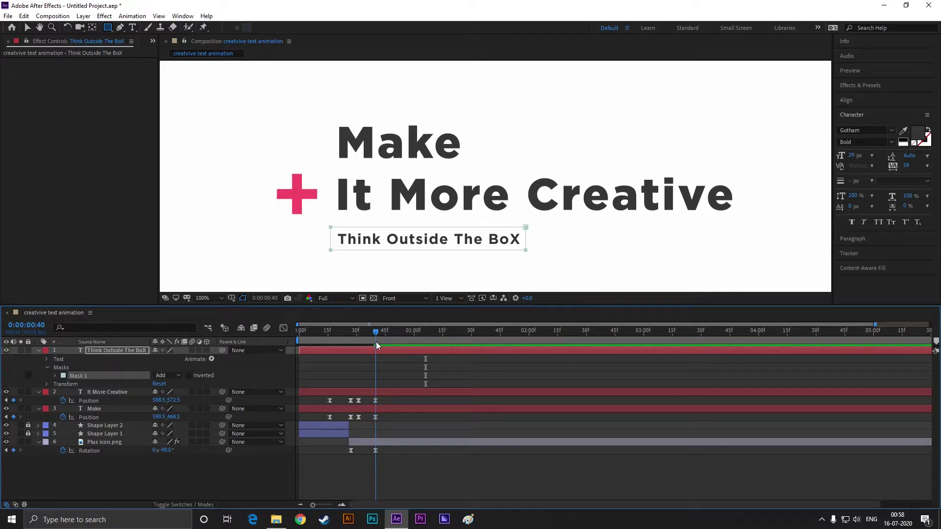
click(55, 376)
At frame 31, slide the mask down to hide the tagline, keyframing Mask Path
drag(376, 336, 360, 337)
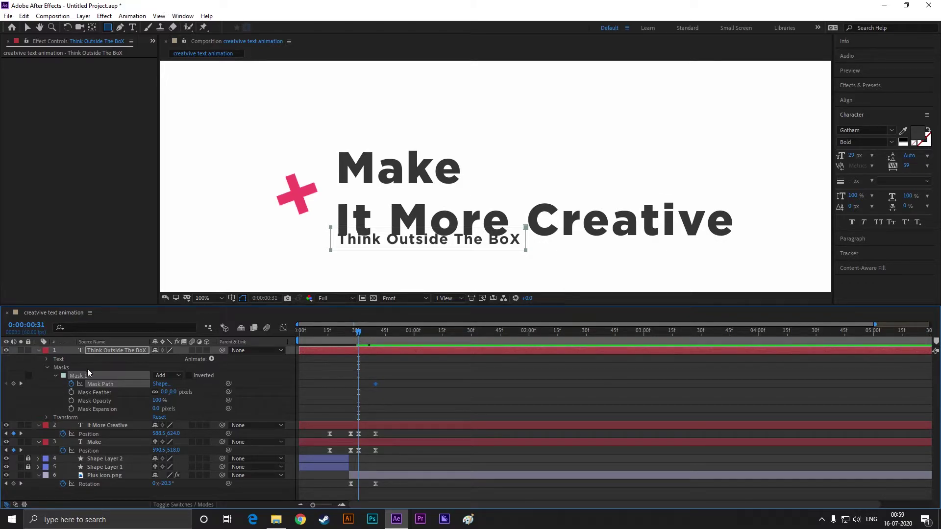
click(27, 27)
drag(527, 231, 526, 256)
drag(389, 373, 345, 408)
Preview the tagline reveal from the start and recenter the composition in the viewer
drag(358, 332, 298, 333)
key(space)
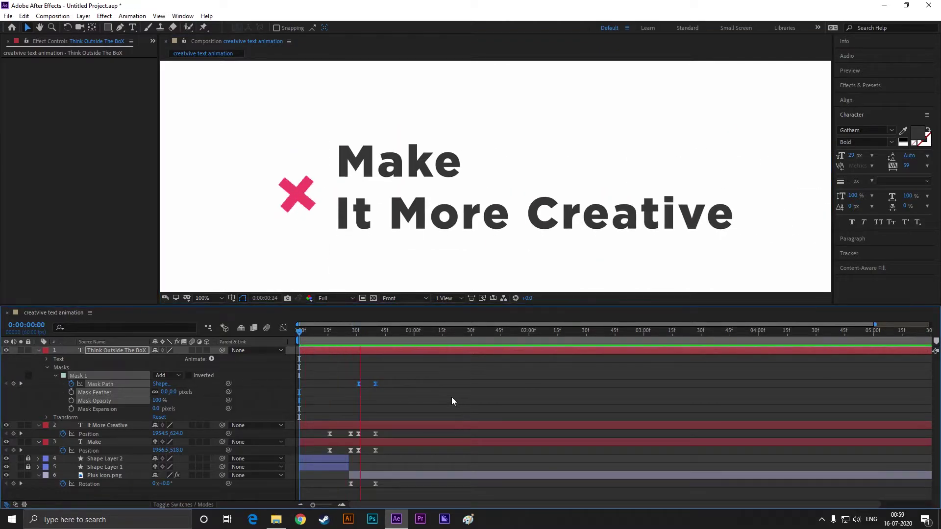
key(space)
scroll(442, 248, down, 1)
click(447, 274)
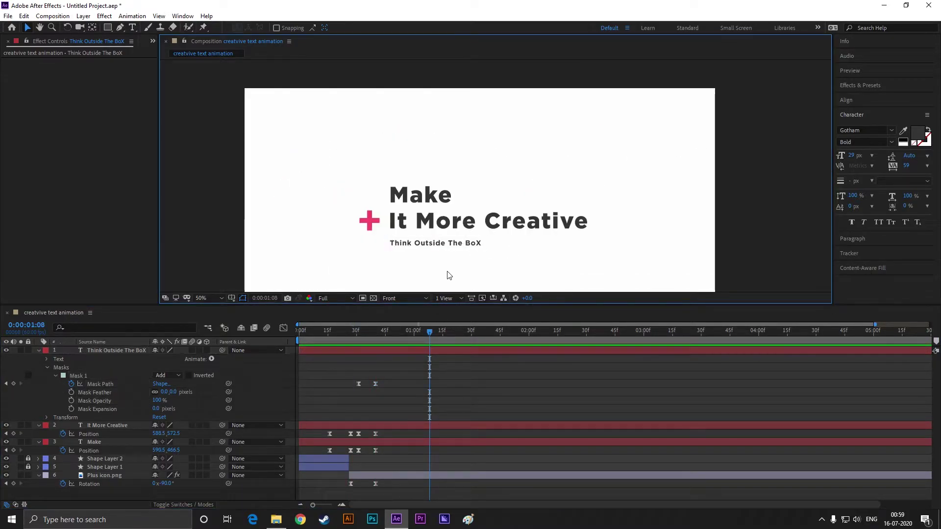
drag(448, 273, 409, 223)
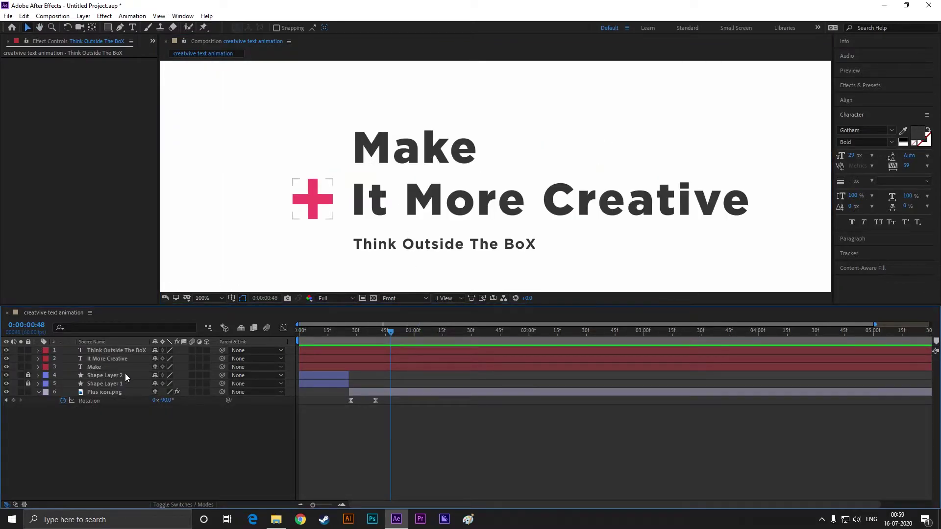
Pre-compose Make, It More Creative and Think Outside The BoX into 'Text animation'
click(109, 367)
ctrl+click(105, 359)
ctrl+click(110, 352)
right_click(110, 353)
click(151, 314)
text(Text animati)
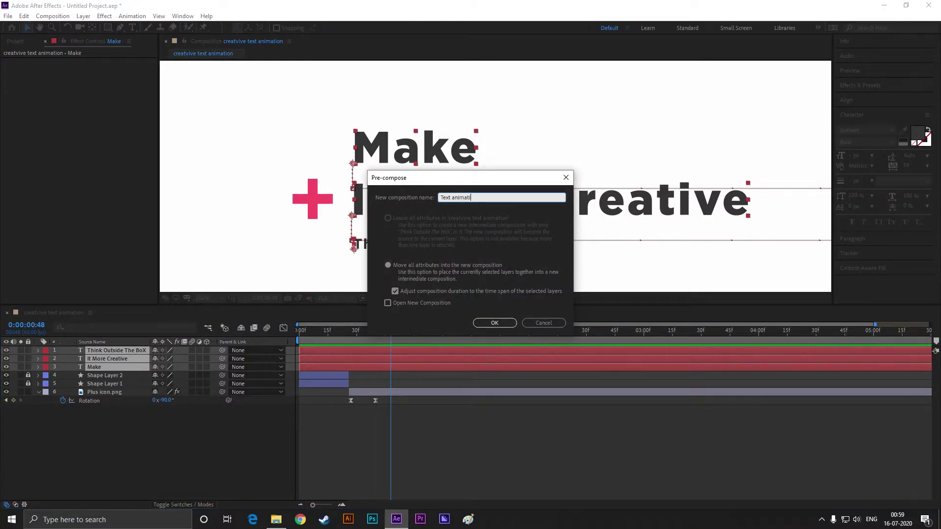
key(Return)
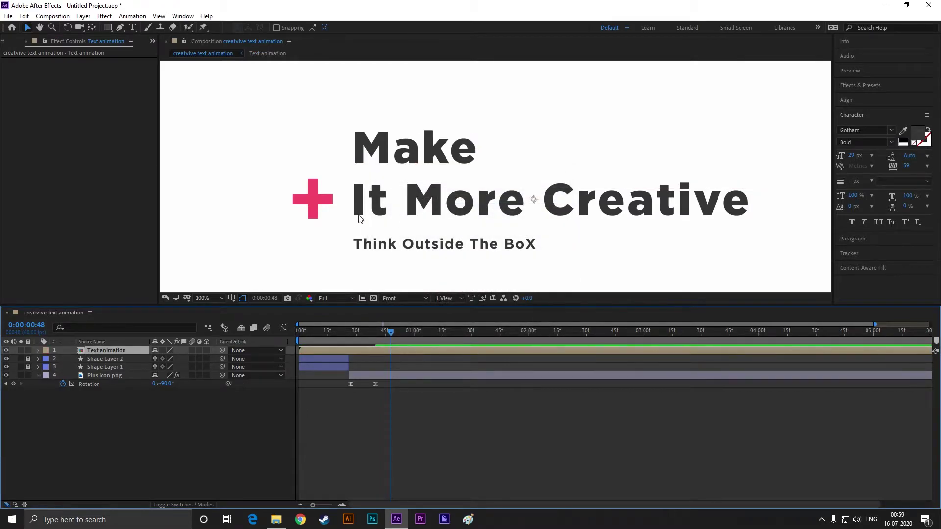
scroll(358, 215, down, 1)
click(460, 241)
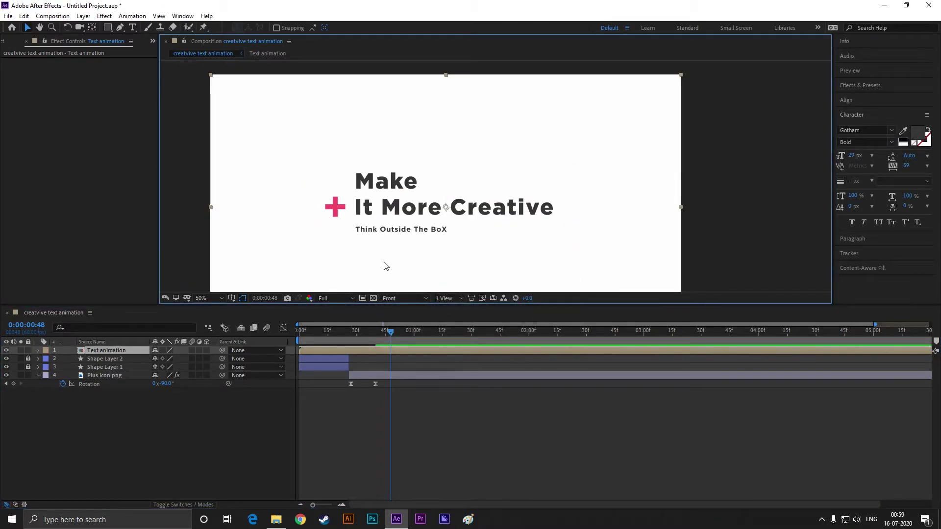
scroll(396, 255, up, 2)
click(190, 422)
Duplicate the Plus icon.png layer and rename the copy 'plus top'
mouse_move(388, 337)
mouse_down()
mouse_move(376, 337)
mouse_move(395, 338)
mouse_up()
click(105, 375)
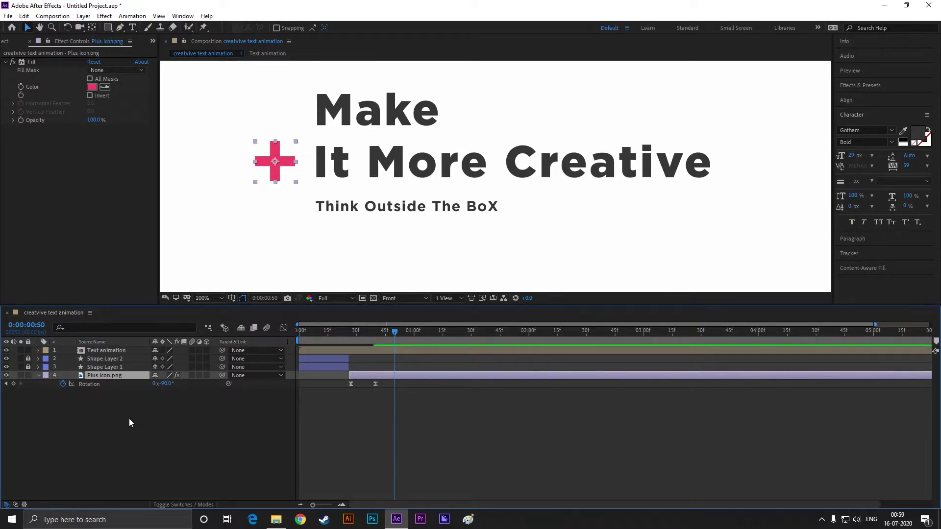
key(ctrl+d)
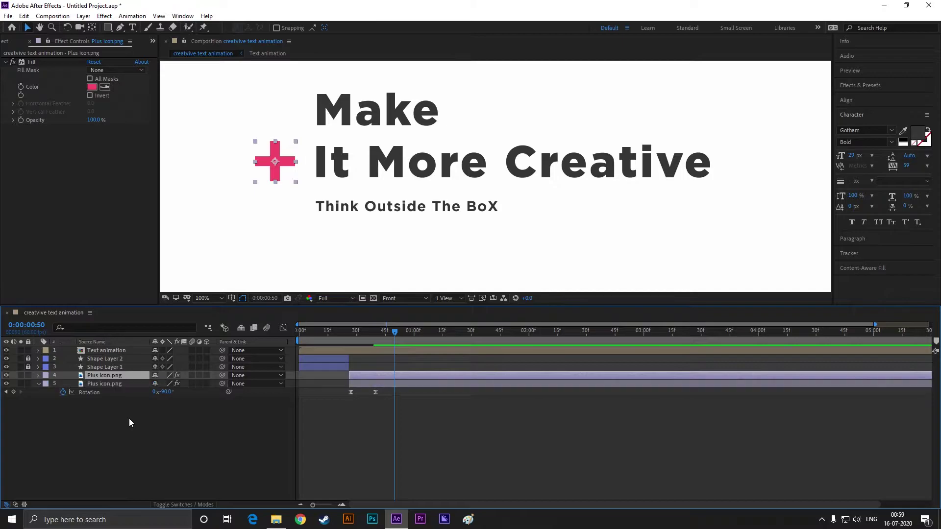
click(118, 385)
right_click(118, 386)
click(161, 386)
text(plus top)
key(Return)
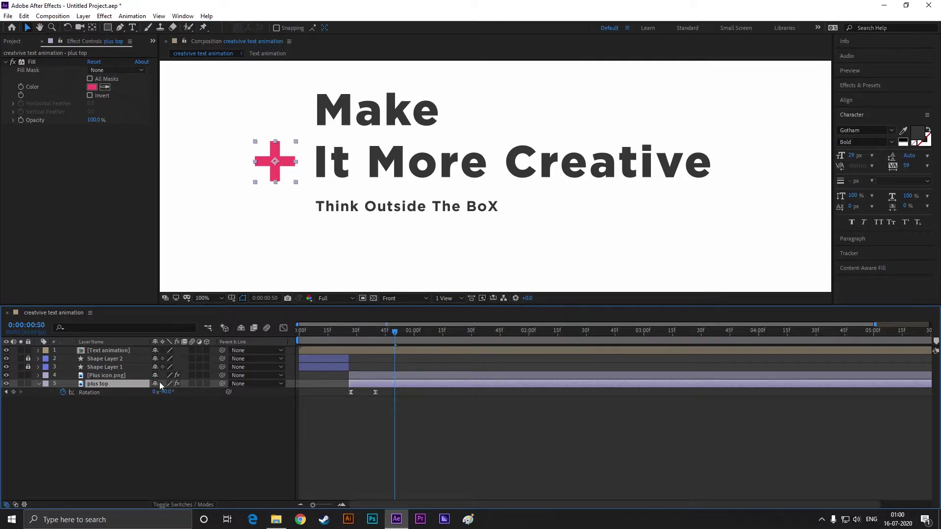
Rename the other plus layer 'plus down' and stack it below plus top
click(115, 376)
right_click(115, 376)
click(153, 370)
text(plu)
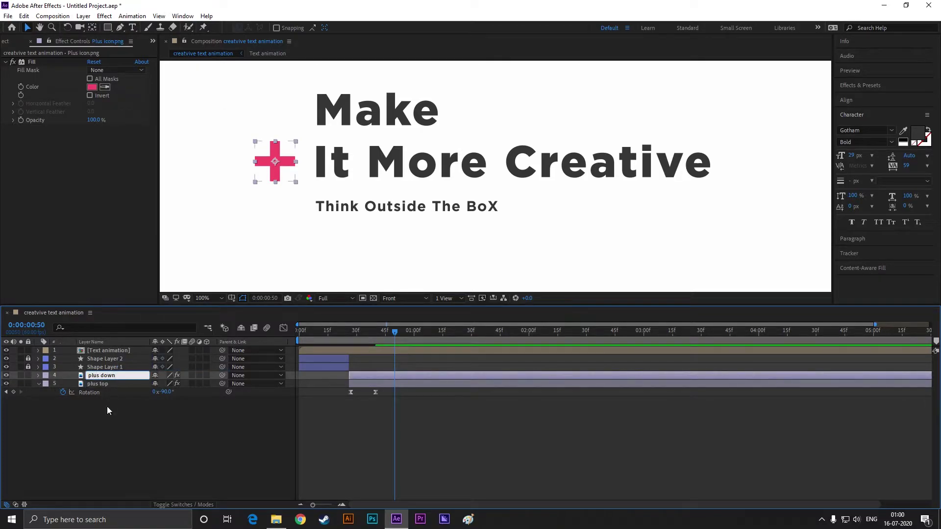
text(s down)
key(Return)
drag(105, 376, 99, 388)
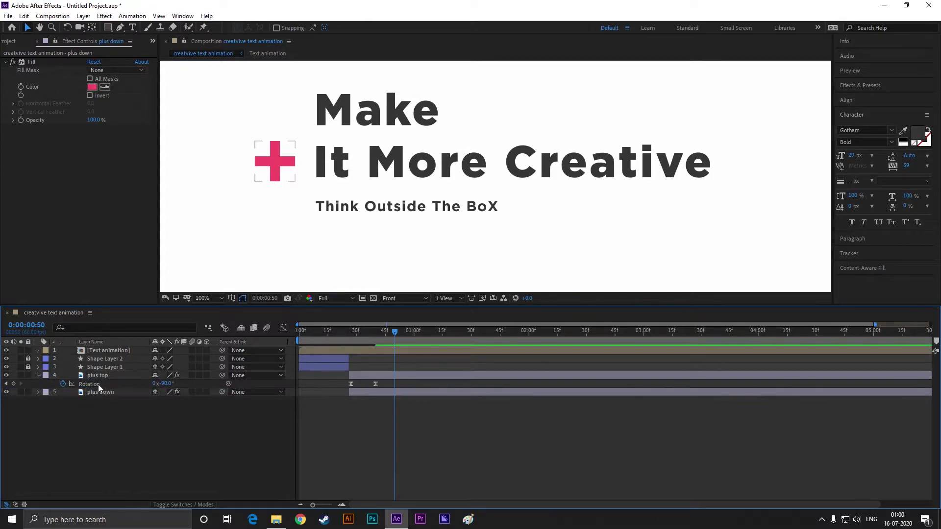
click(127, 417)
drag(393, 334, 416, 336)
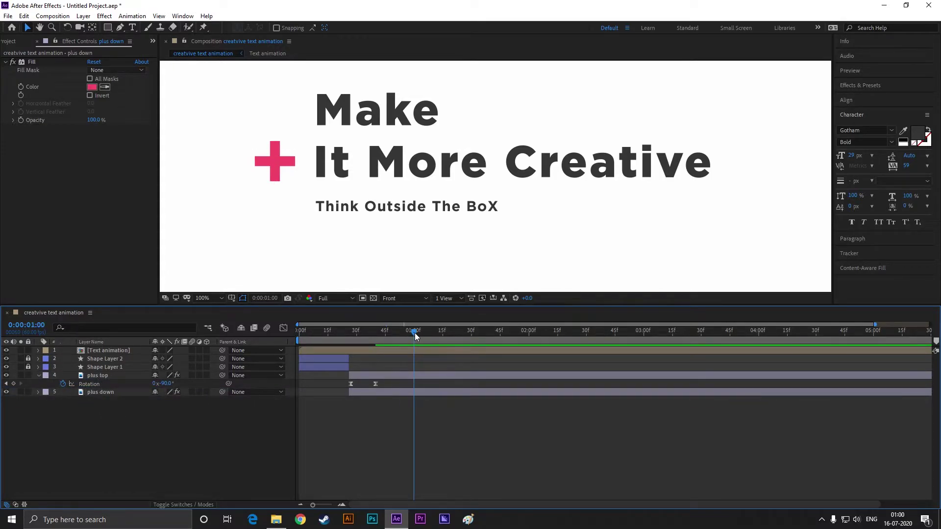
Show plus top's Position and Scale and set a Scale keyframe at 0:00:01:00
click(106, 375)
key(p)
scroll(262, 283, down, 2)
key(shift+s)
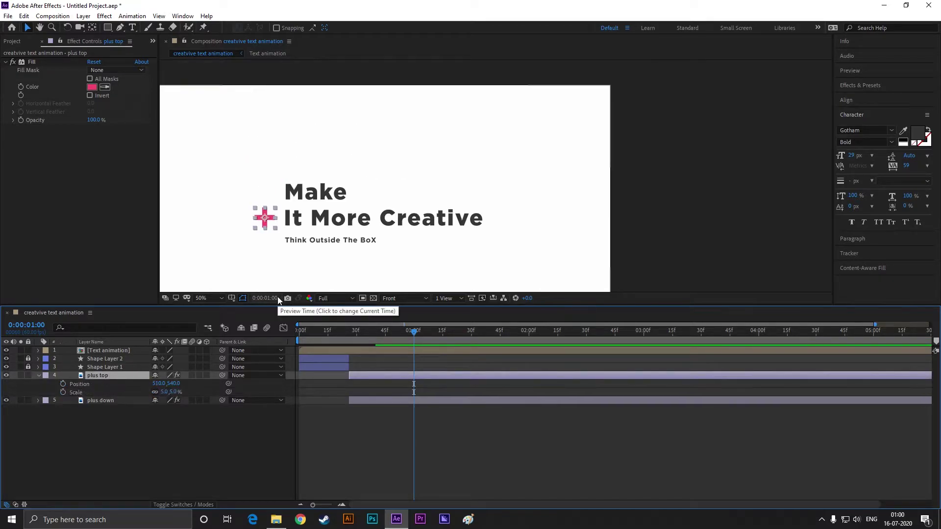
click(63, 393)
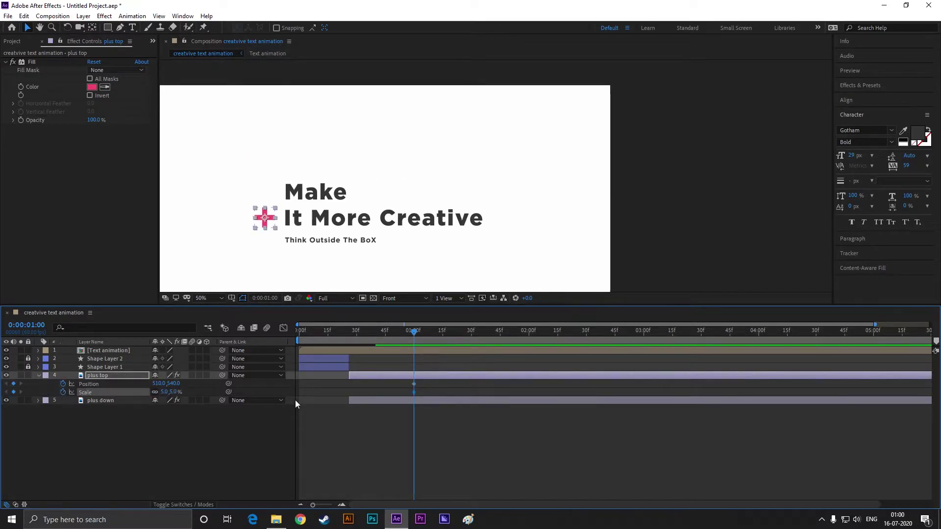
At 0:00:01:10, raise plus top above the text and set its Scale to 4%
mouse_move(414, 332)
mouse_down()
mouse_move(442, 336)
mouse_move(430, 340)
mouse_up()
scroll(435, 282, up, 1)
scroll(436, 289, down, 1)
scroll(433, 351, up, 1)
drag(424, 333, 432, 334)
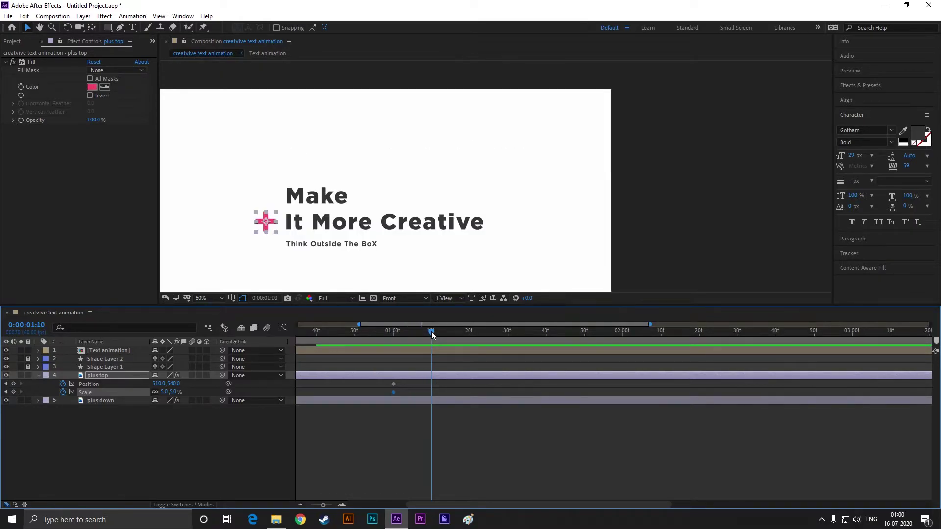
drag(267, 225, 270, 181)
scroll(270, 182, up, 3)
scroll(270, 181, down, 2)
click(175, 392)
text(4)
key(Return)
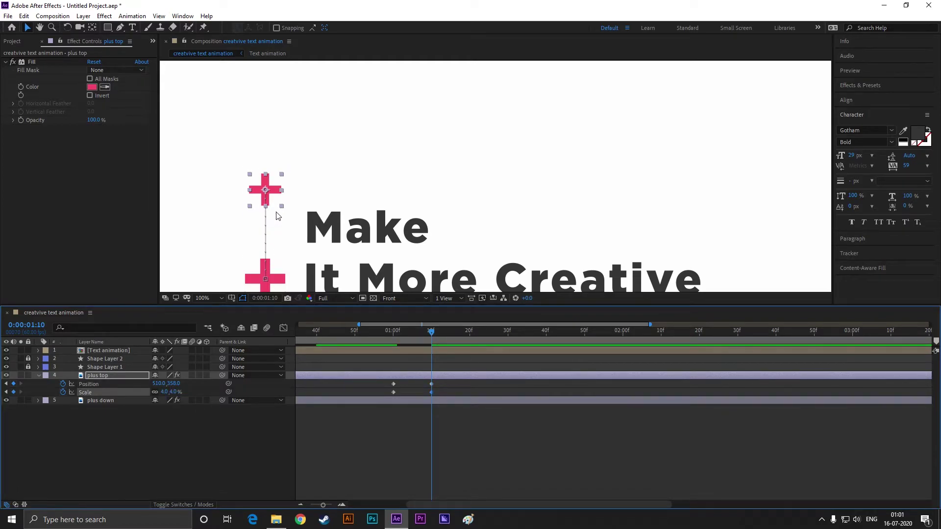
Undo an accidental move of the Text animation layer, then select plus down
click(290, 212)
scroll(289, 225, down, 4)
scroll(289, 230, up, 2)
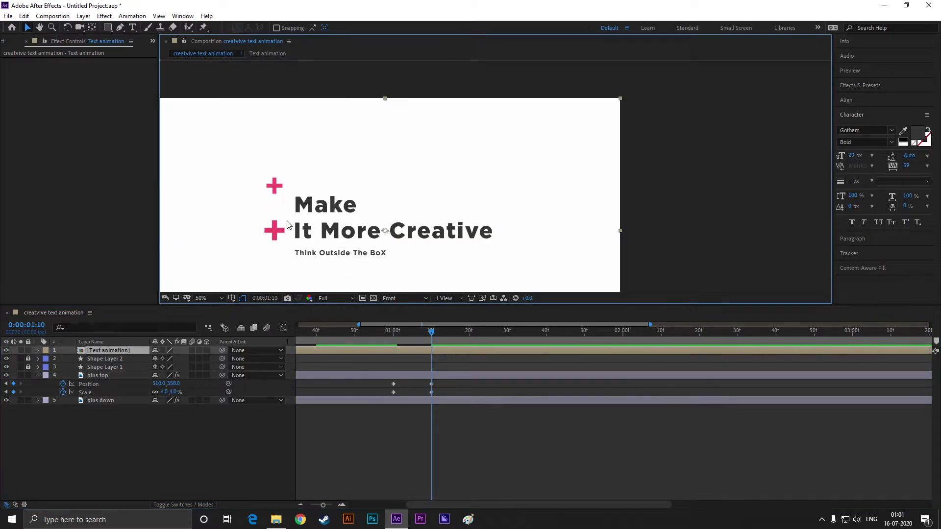
scroll(281, 222, up, 2)
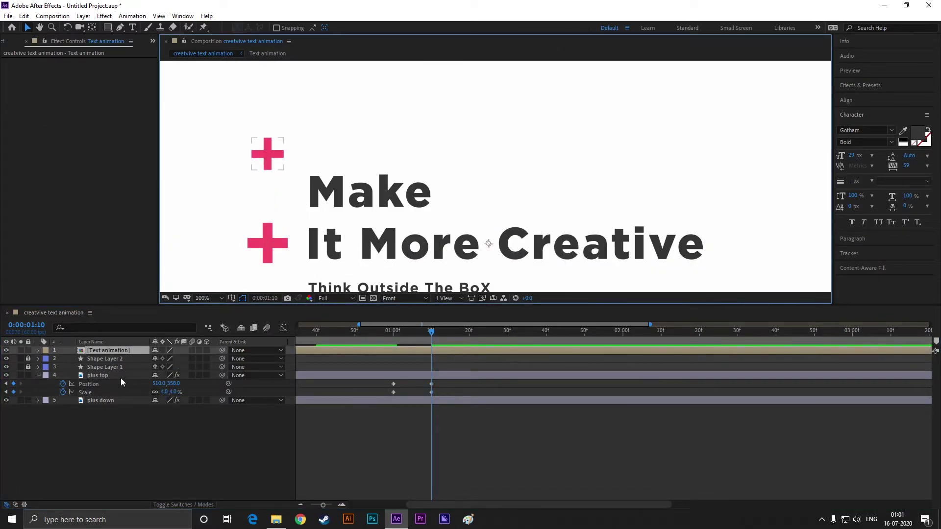
click(100, 375)
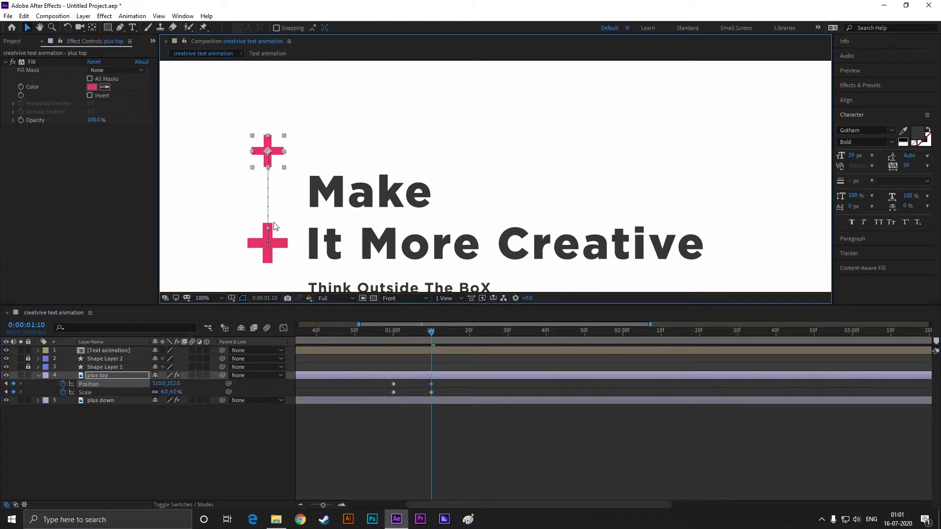
drag(349, 248, 433, 65)
key(ctrl+z)
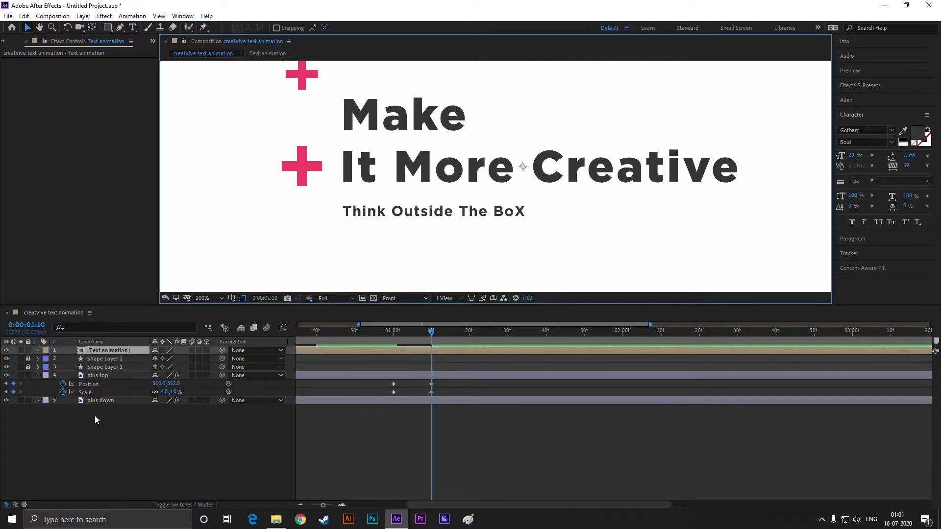
click(101, 400)
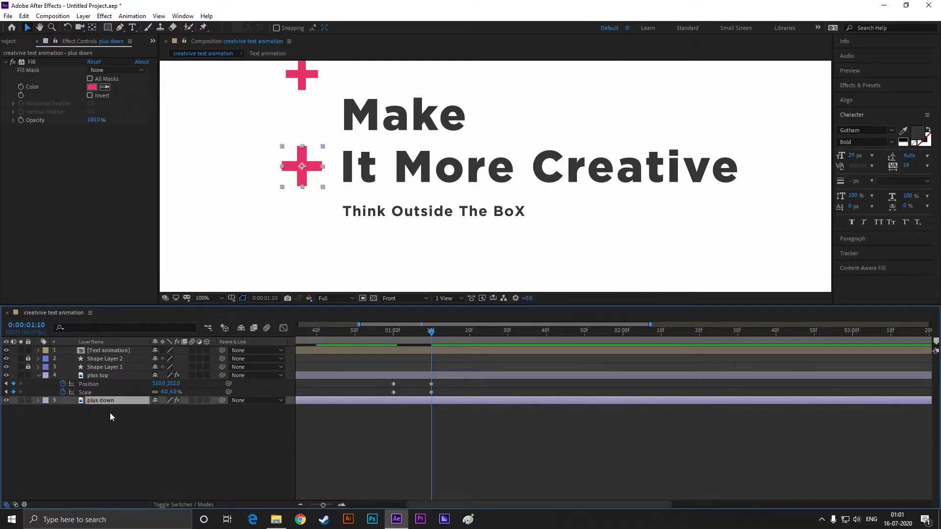
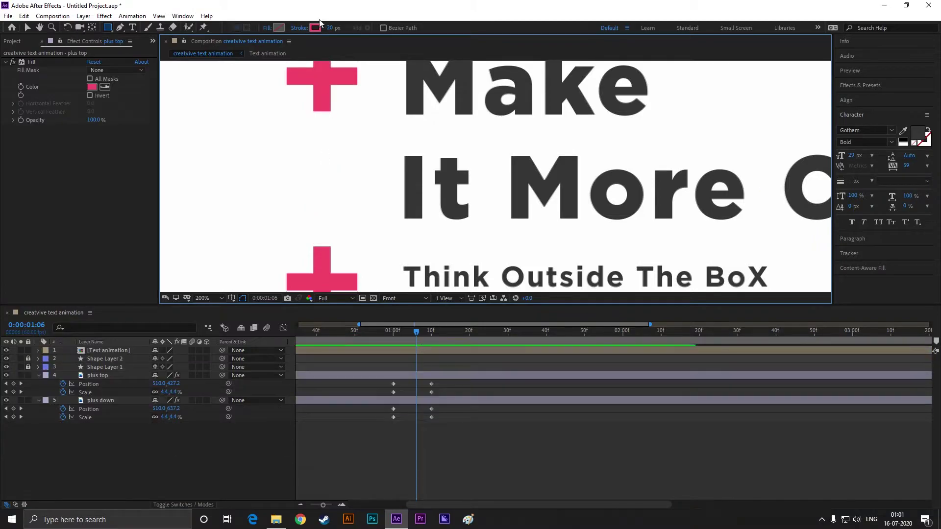
Open the Fill options for new shape layers to prepare a pink fill
click(267, 29)
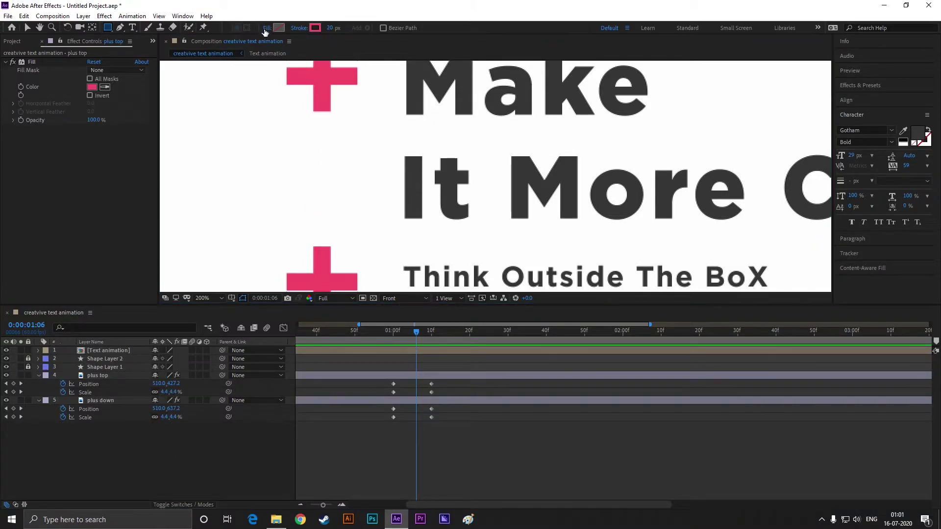
Set new shapes to a solid pink fill with no stroke
click(432, 233)
click(454, 289)
click(299, 28)
click(420, 232)
click(448, 289)
Draw a small pink square between the two pluses with the Rectangle tool
drag(314, 175, 336, 197)
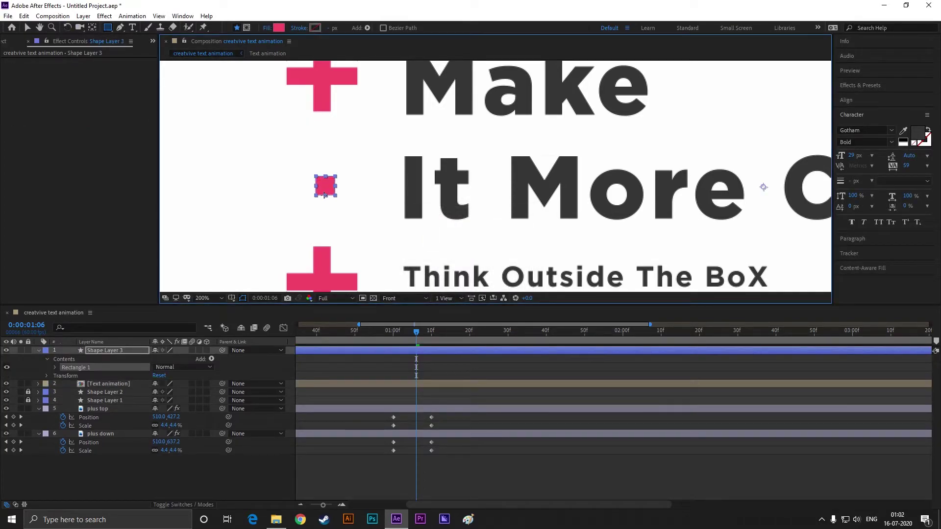
click(27, 28)
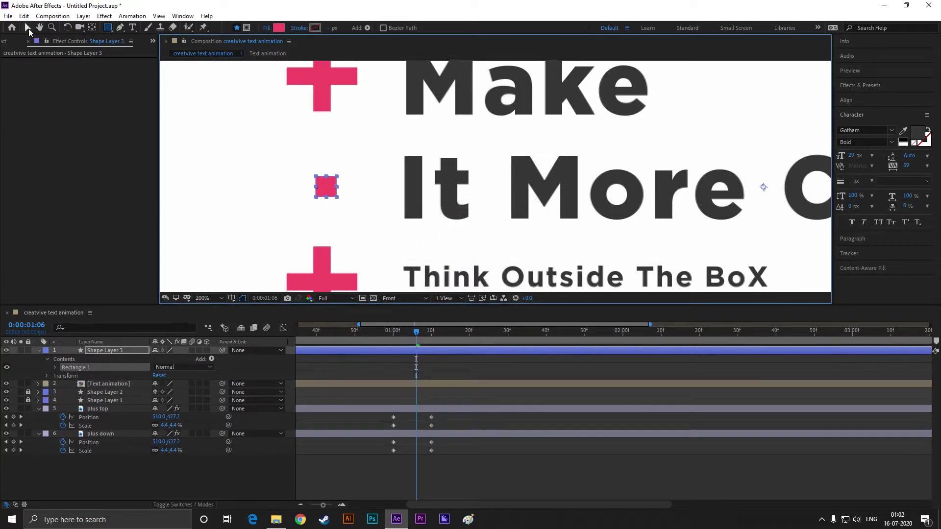
click(336, 196)
click(339, 197)
scroll(325, 190, up, 2)
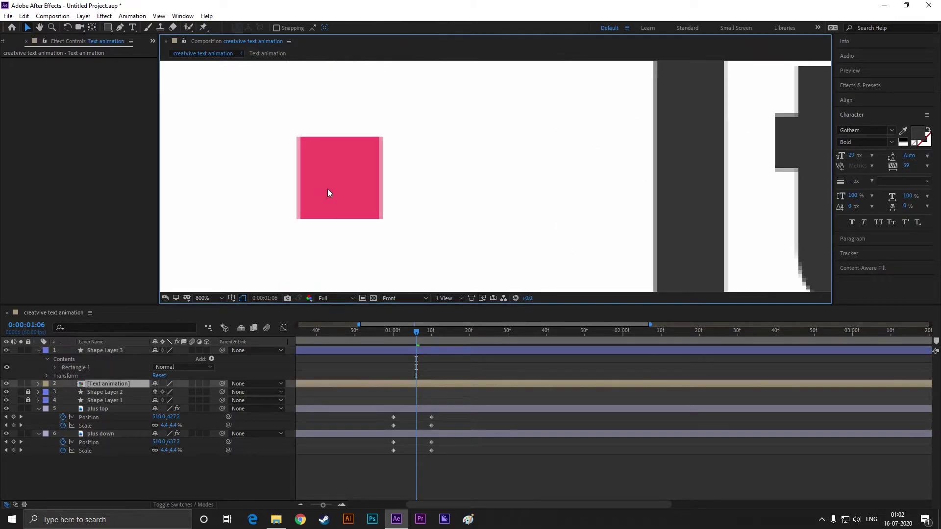
scroll(335, 189, down, 2)
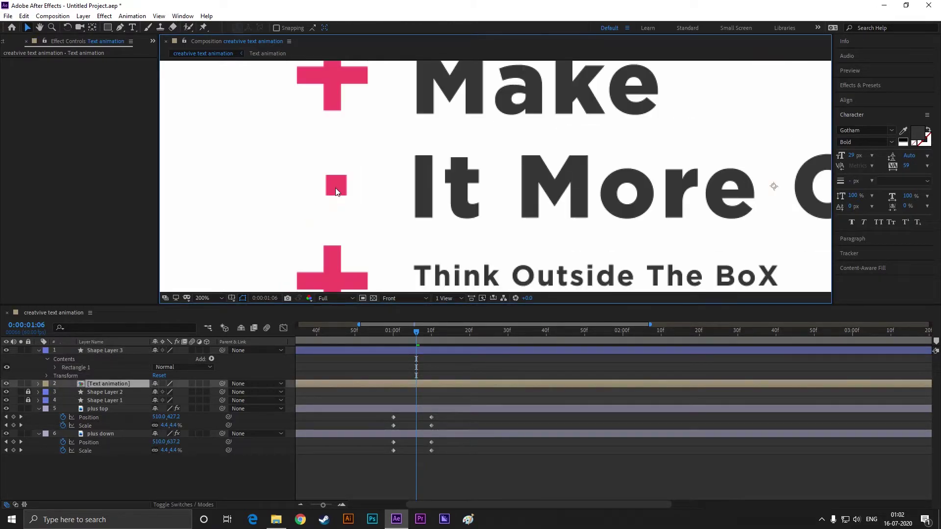
At frame 1:03, shrink the square around its centre and line it up between the pluses
click(113, 351)
drag(336, 187, 332, 185)
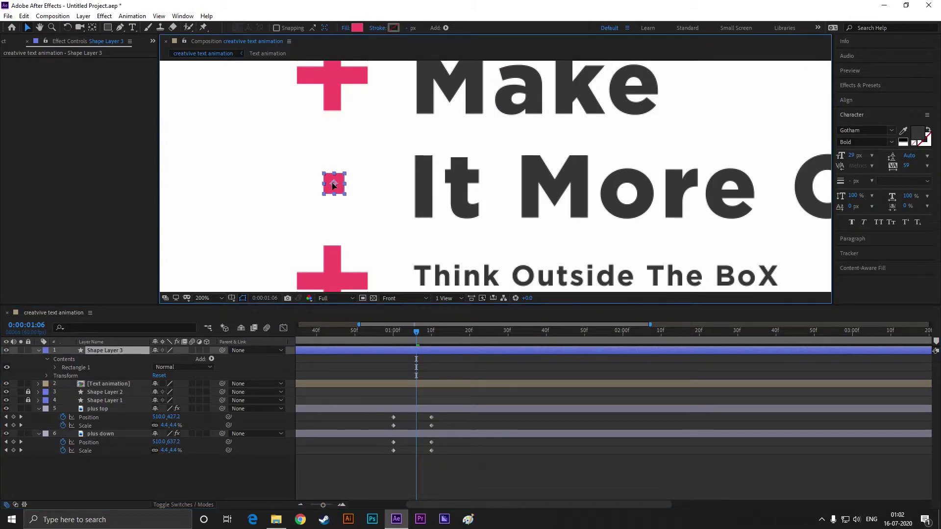
scroll(340, 185, up, 1)
scroll(326, 205, down, 1)
drag(347, 256, 345, 225)
drag(416, 335, 404, 335)
scroll(329, 147, up, 3)
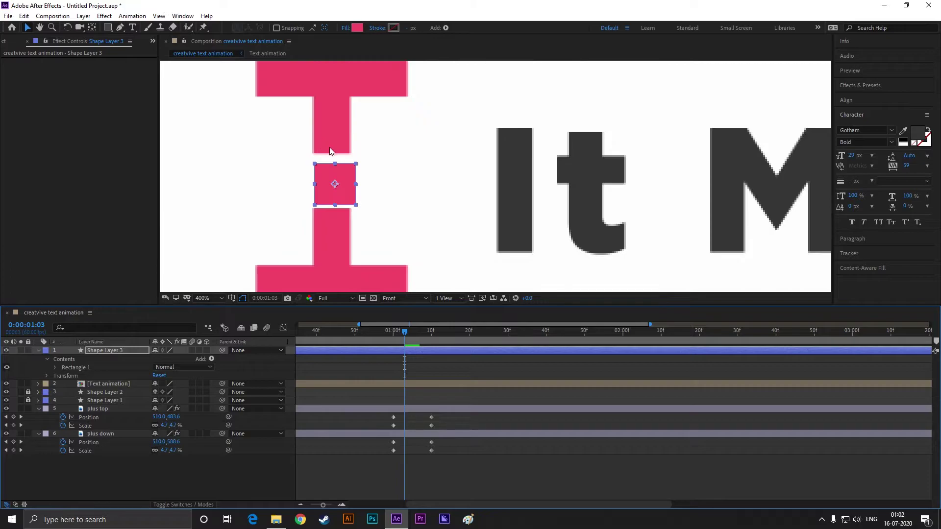
drag(377, 183, 374, 190)
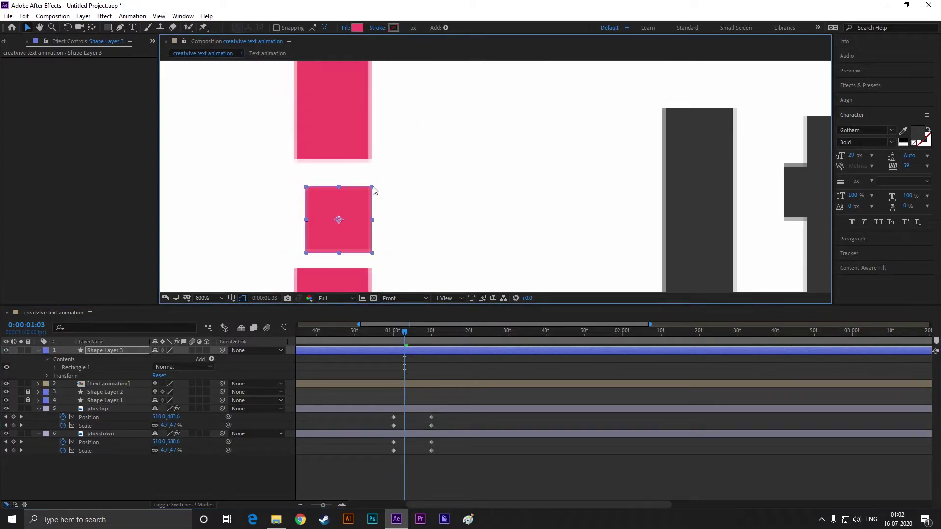
drag(339, 222, 332, 222)
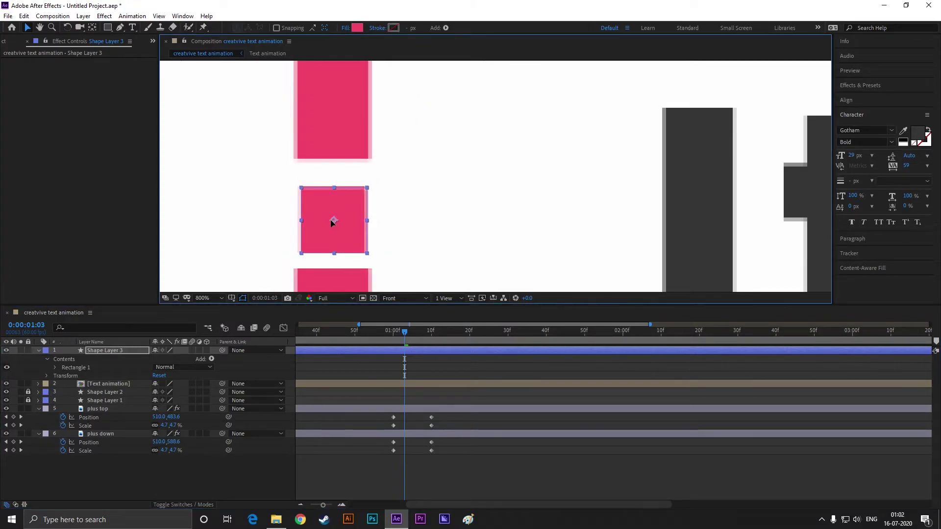
drag(365, 193, 363, 198)
Undo an accidental move of the title text and lock the Text animation layer
click(377, 196)
scroll(296, 191, down, 2)
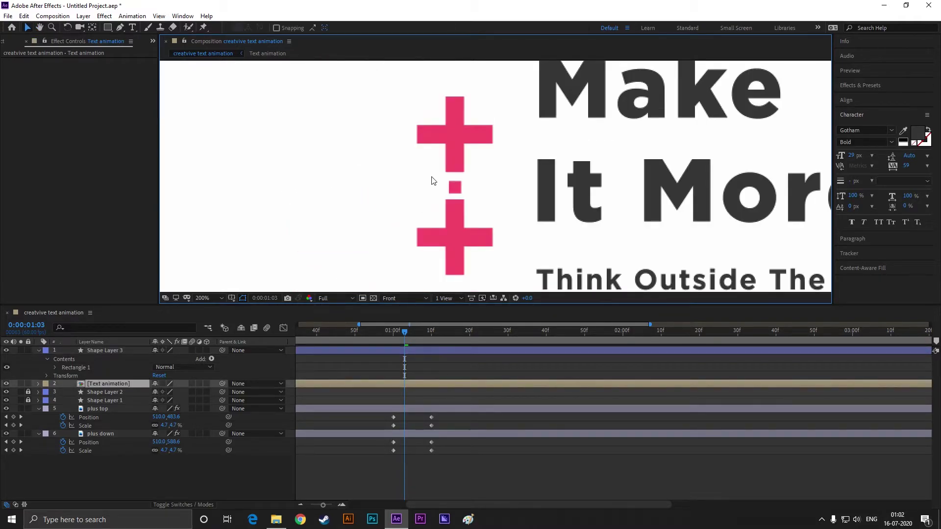
scroll(369, 203, down, 1)
drag(475, 224, 410, 235)
key(ctrl+z)
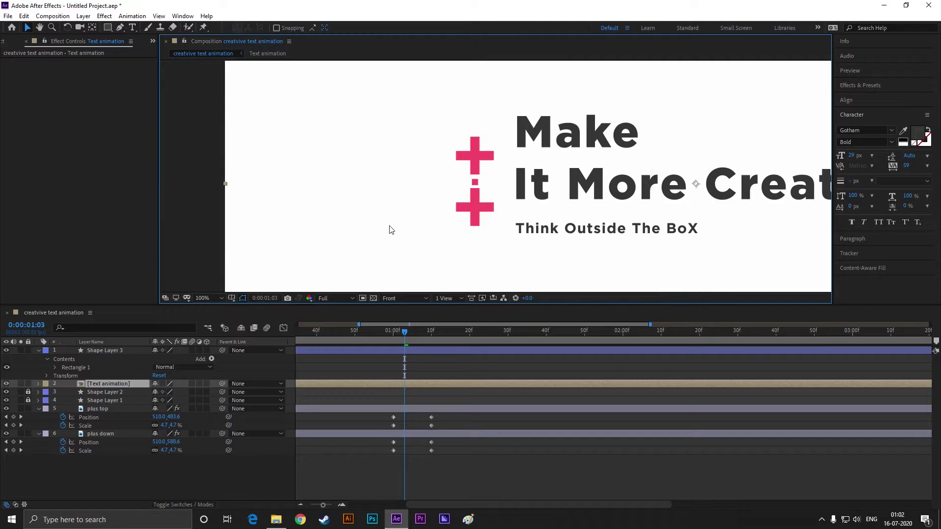
click(28, 384)
scroll(351, 248, down, 1)
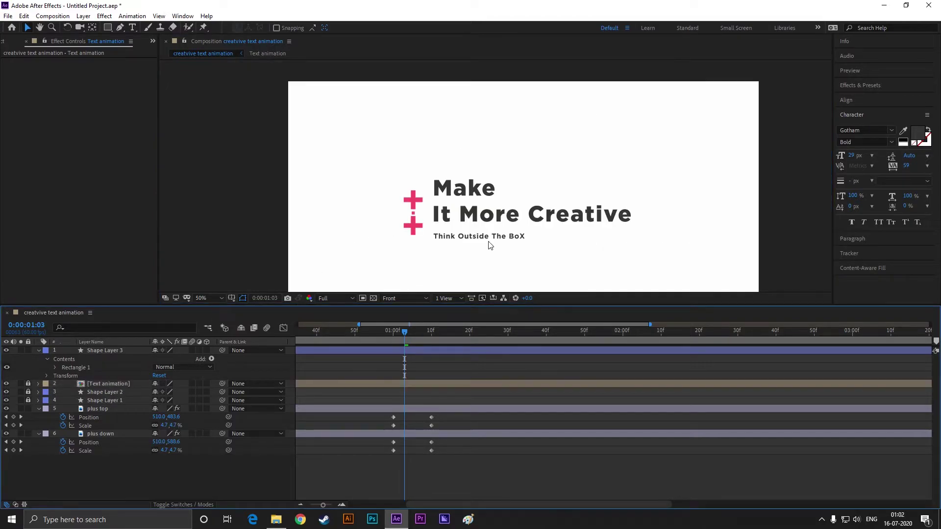
scroll(373, 237, up, 1)
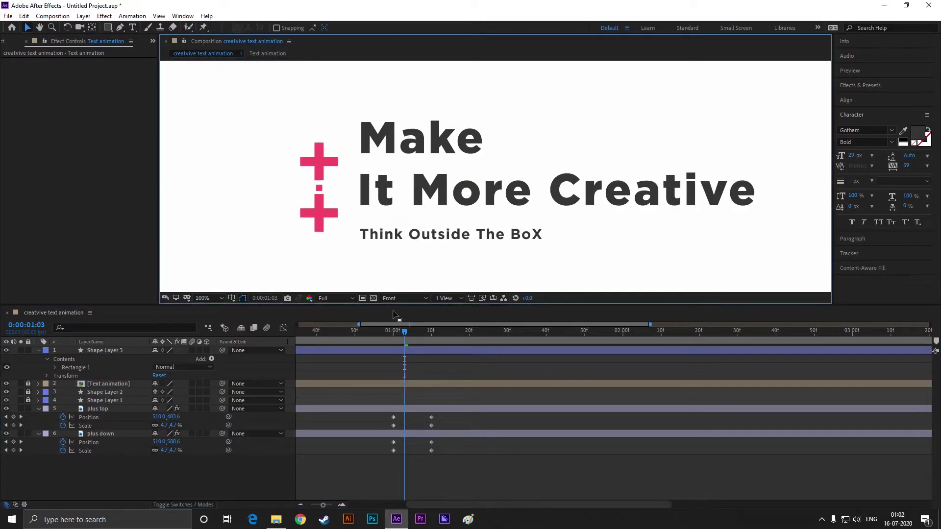
Check the square against the pluses at 1:00 and 1:08, cancelling a started layer rename
click(400, 333)
drag(402, 335, 393, 337)
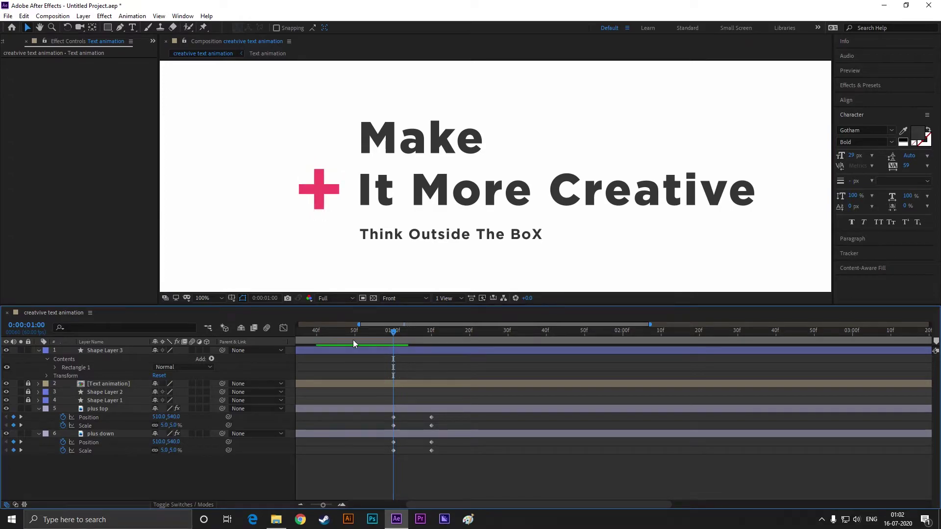
click(115, 352)
scroll(300, 215, up, 4)
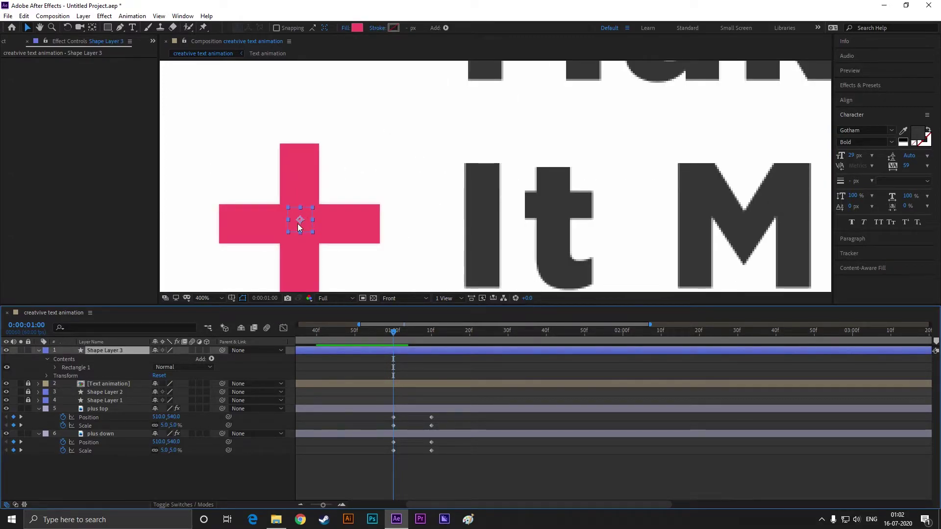
key(Return)
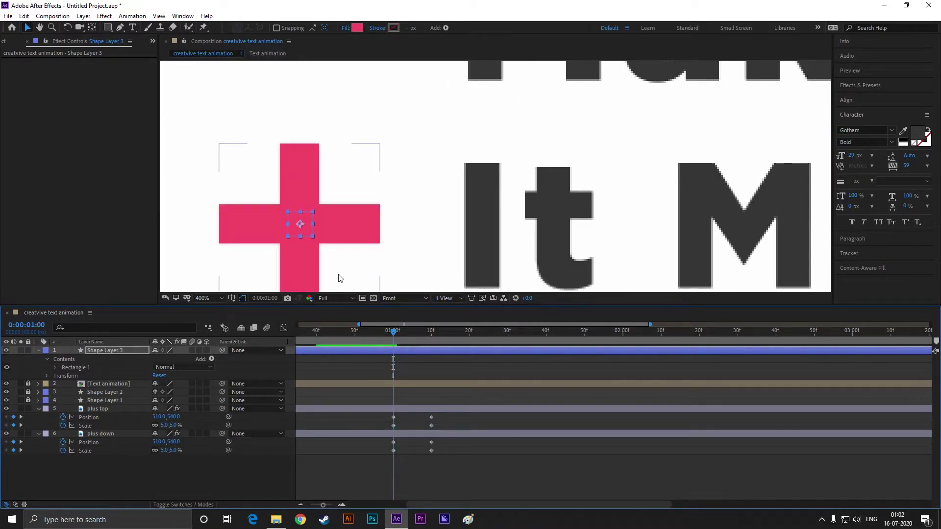
click(397, 175)
scroll(363, 234, down, 2)
drag(394, 334, 431, 338)
scroll(314, 235, down, 2)
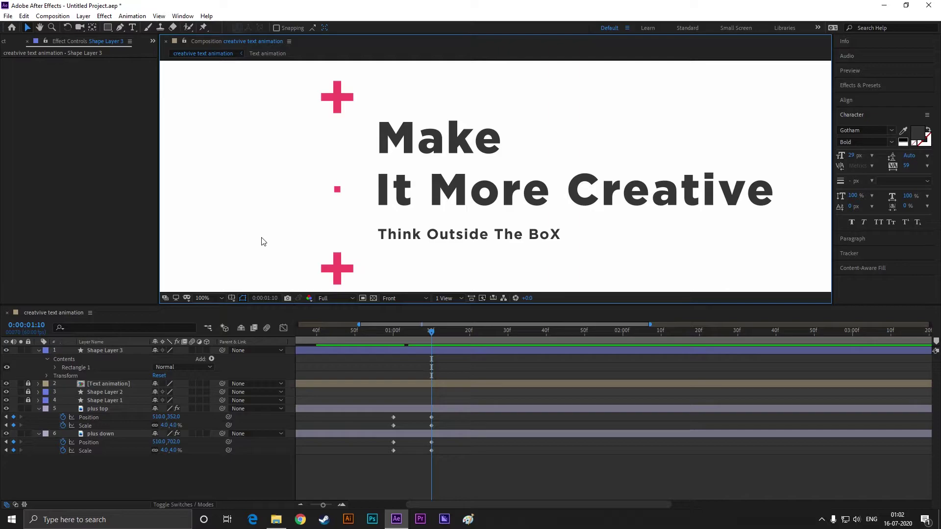
Rename the square's layer to 'middle dot'
click(337, 189)
right_click(105, 350)
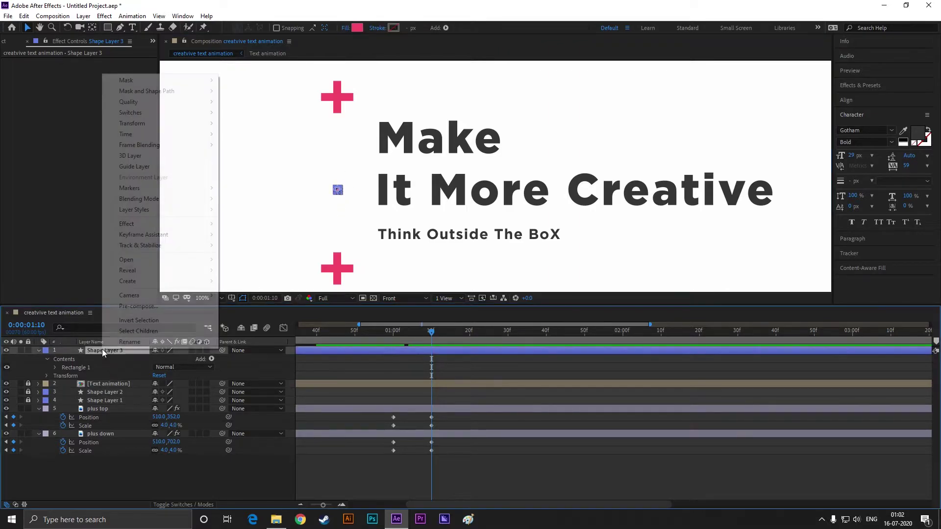
click(135, 343)
text(middle)
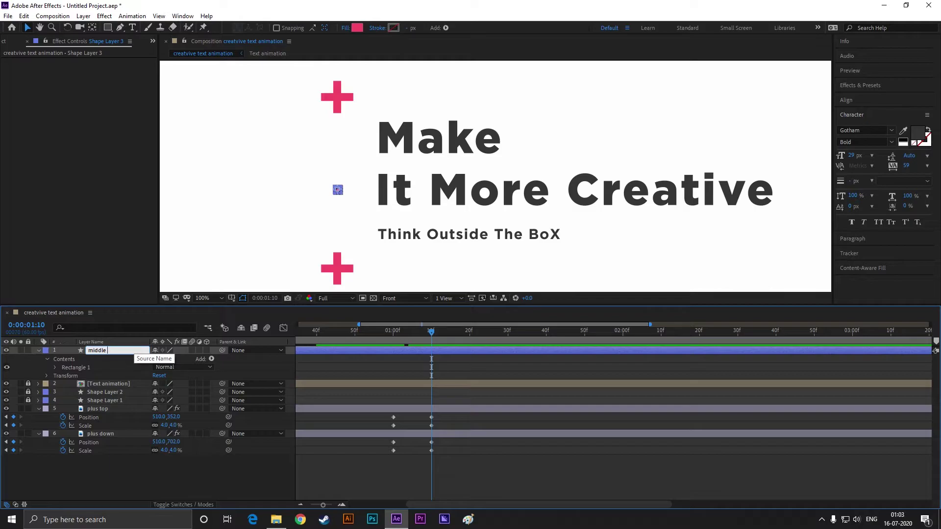
text( dot)
key(Return)
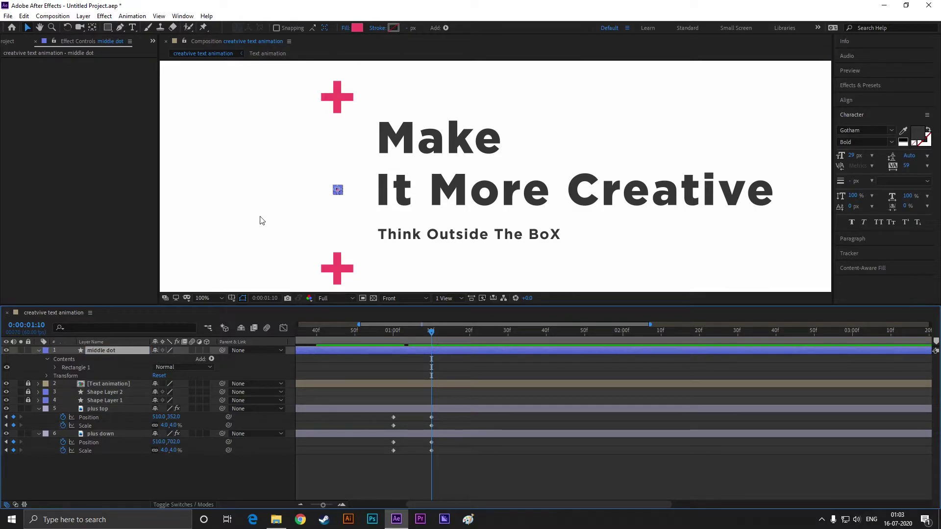
click(342, 194)
Duplicate middle dot twice and rename the copies 'top 1st' and 'down 1st'
click(113, 350)
key(ctrl+d)
key(ctrl+d)
right_click(110, 361)
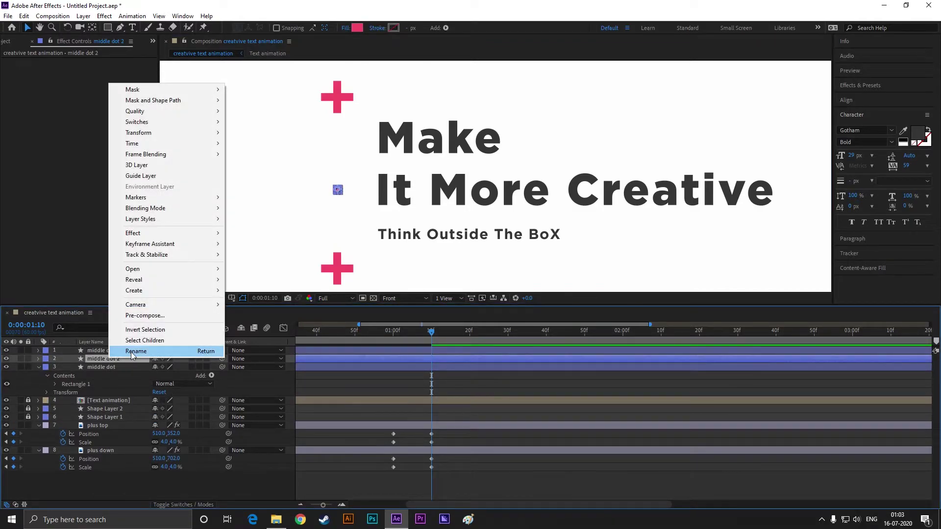
click(153, 356)
text(top)
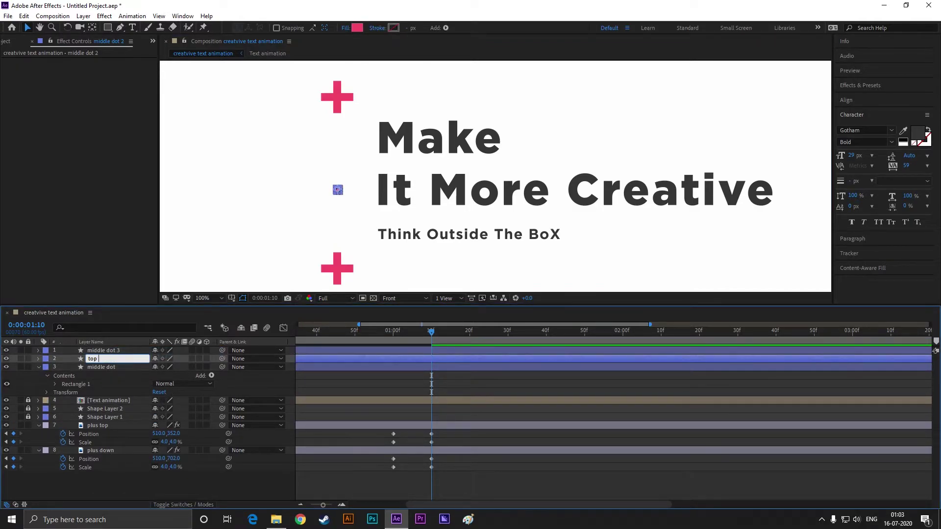
text( 1st)
click(102, 352)
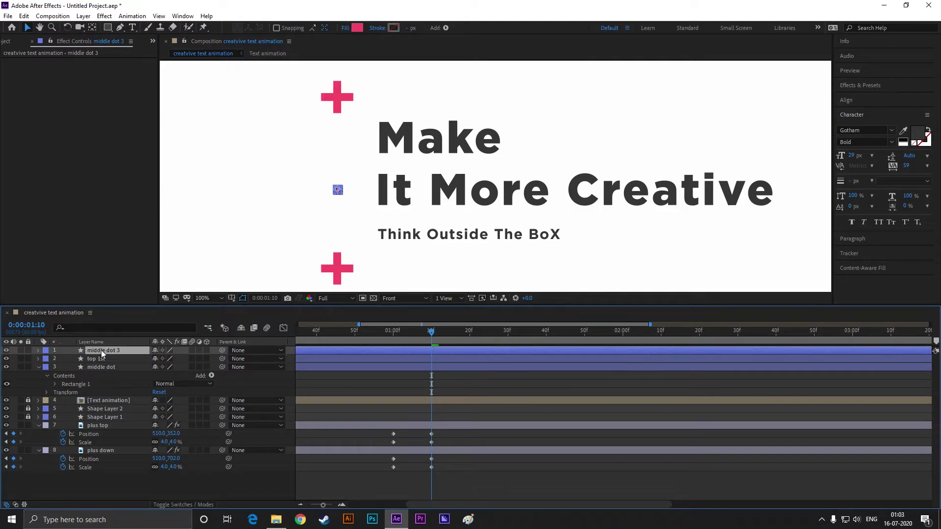
right_click(102, 352)
click(147, 345)
text(d)
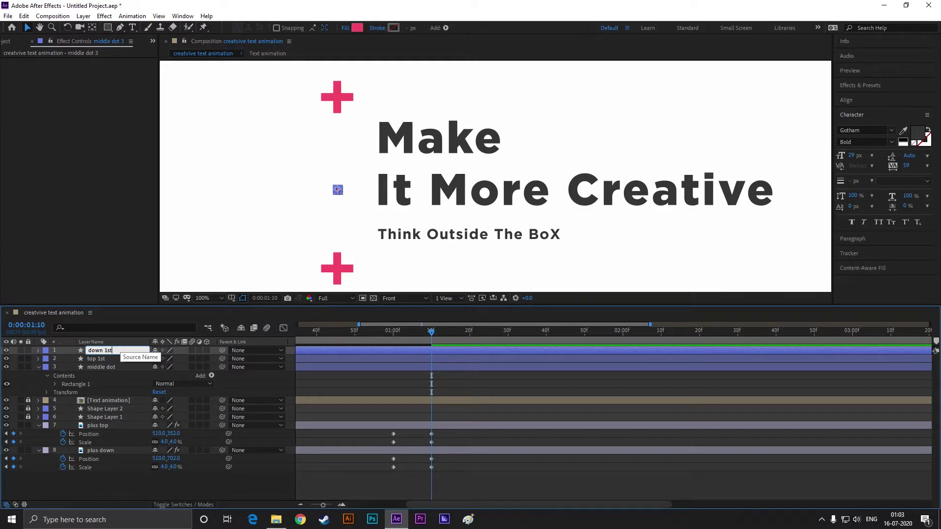
text(own 1st)
key(Return)
click(343, 200)
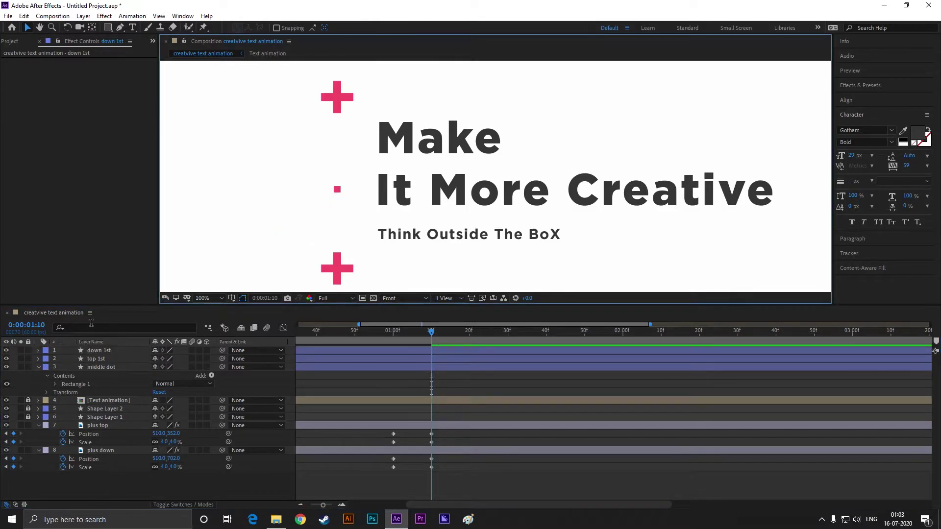
Move the down 1st square lower and the top 1st square higher on the line
click(99, 351)
scroll(319, 247, up, 2)
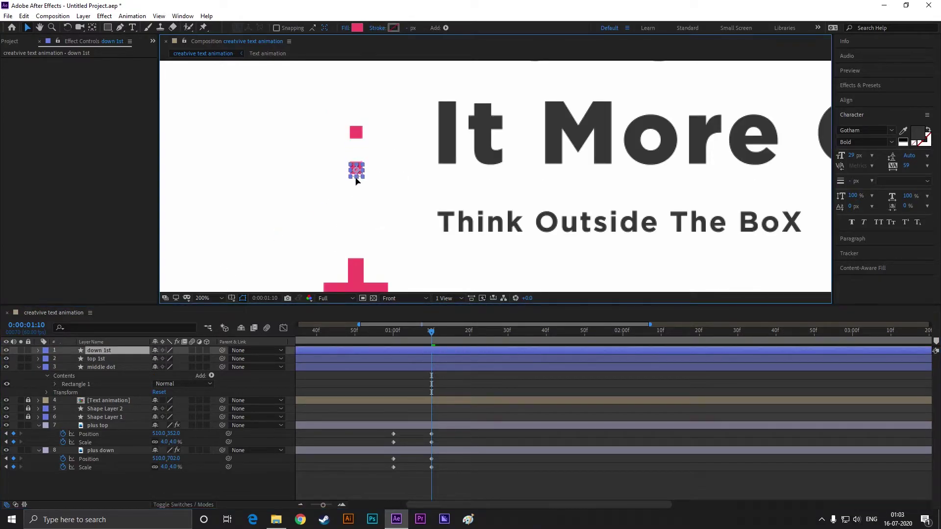
drag(356, 181, 356, 188)
click(357, 133)
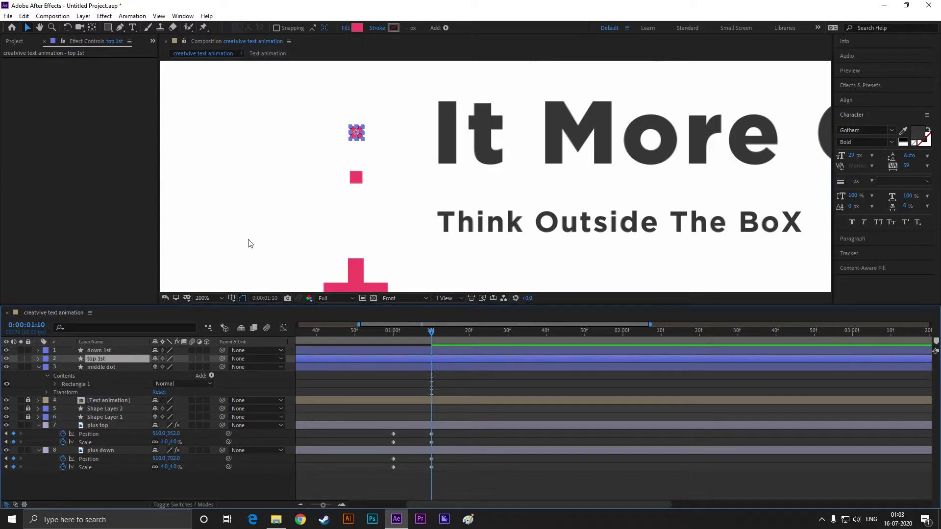
scroll(248, 244, down, 2)
drag(302, 186, 302, 163)
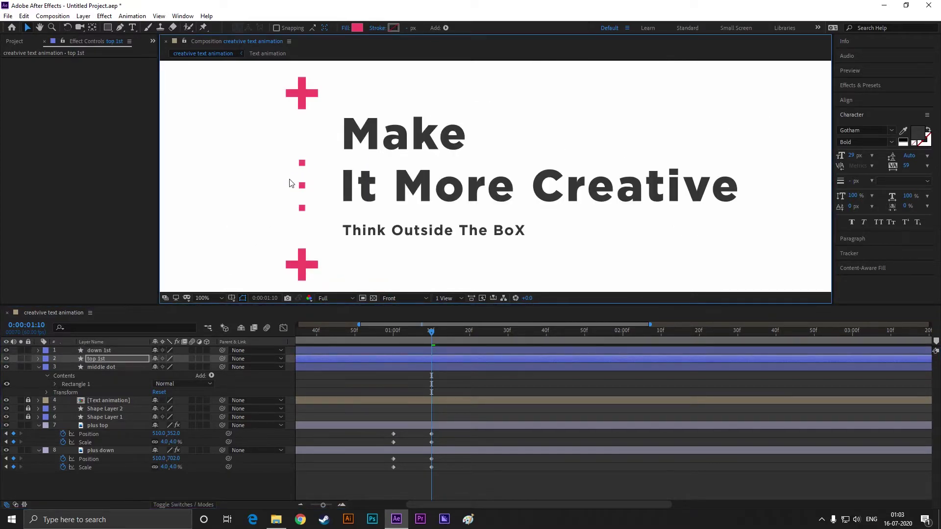
Duplicate top 1st and down 1st, and rename the top copy 'top 2nd'
click(290, 180)
click(100, 359)
shift+click(102, 351)
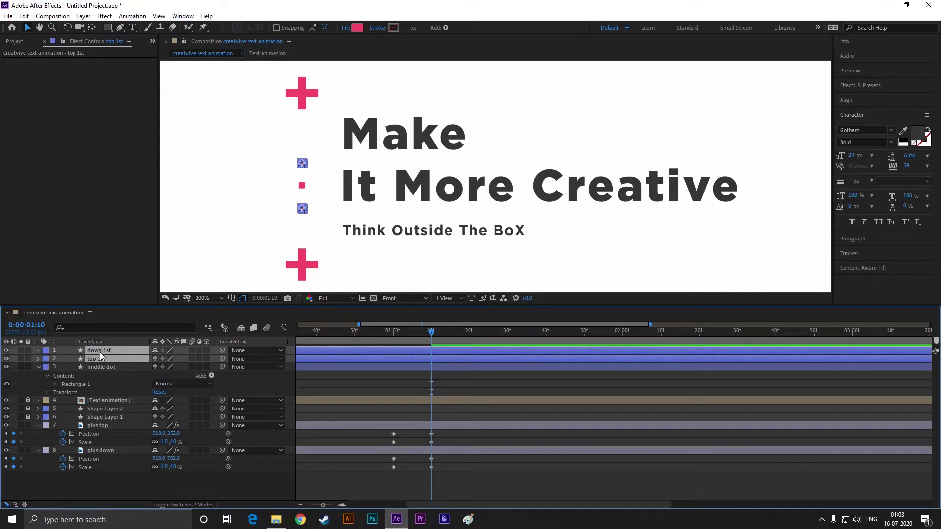
key(ctrl+d)
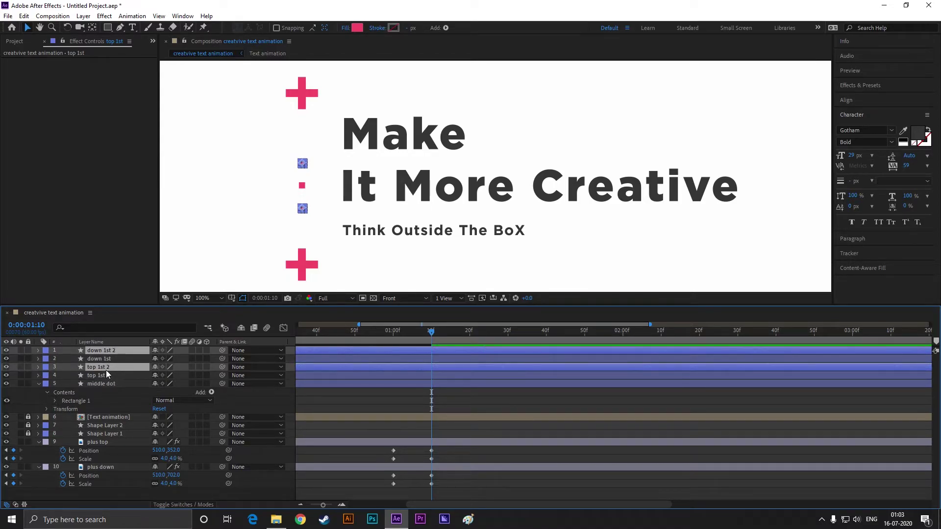
click(269, 231)
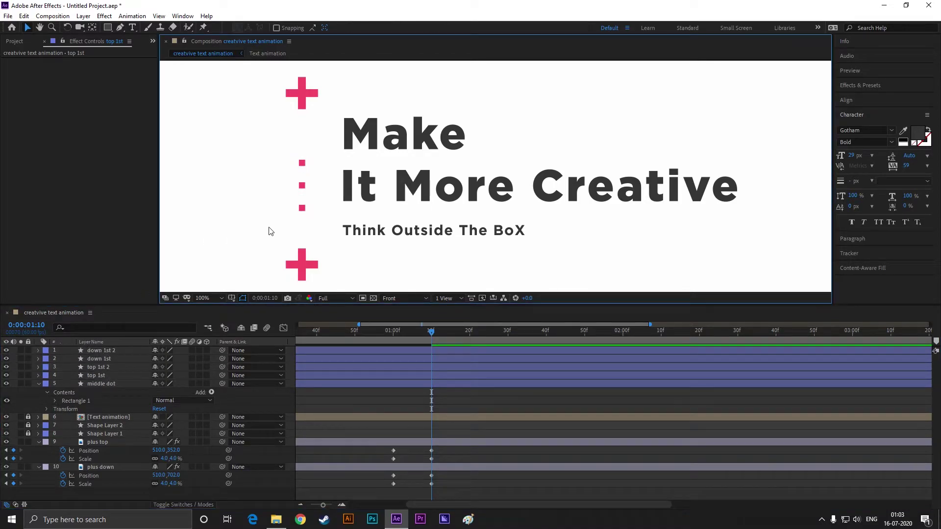
click(98, 368)
right_click(98, 367)
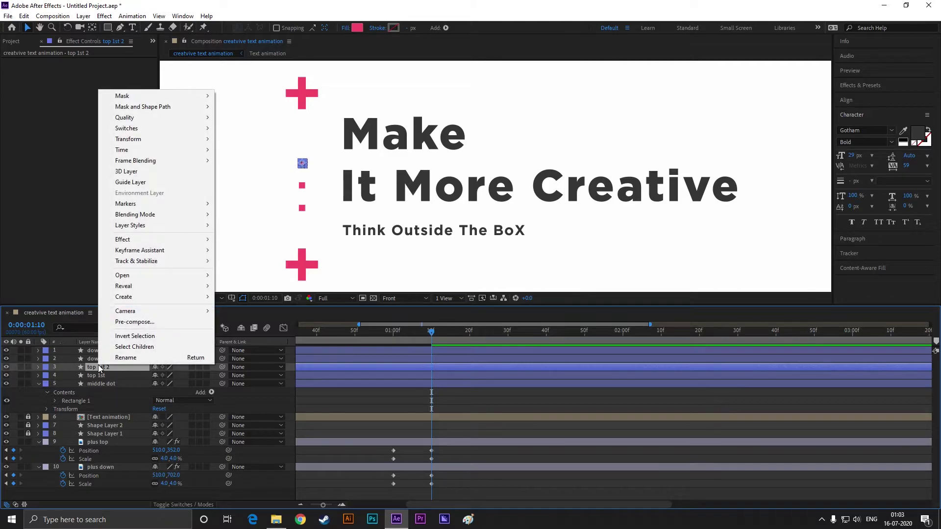
click(125, 358)
click(120, 366)
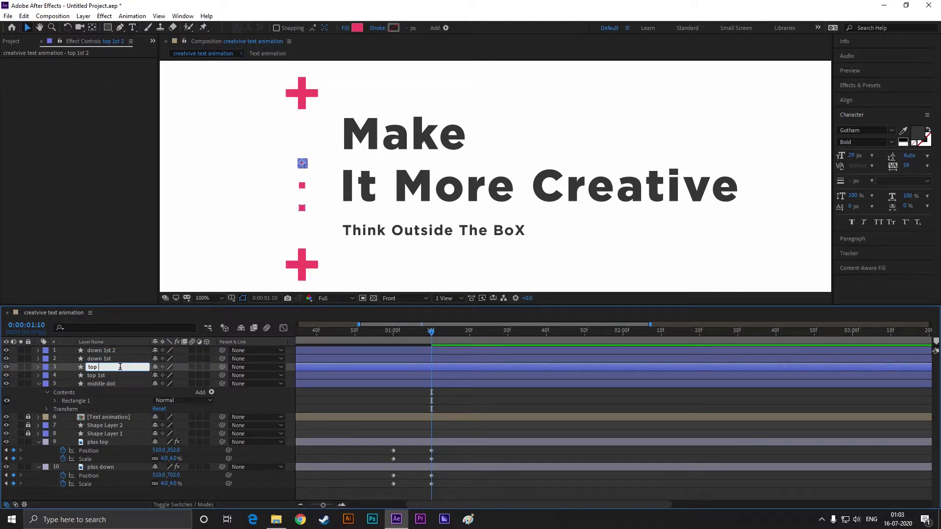
text(2nd)
key(Return)
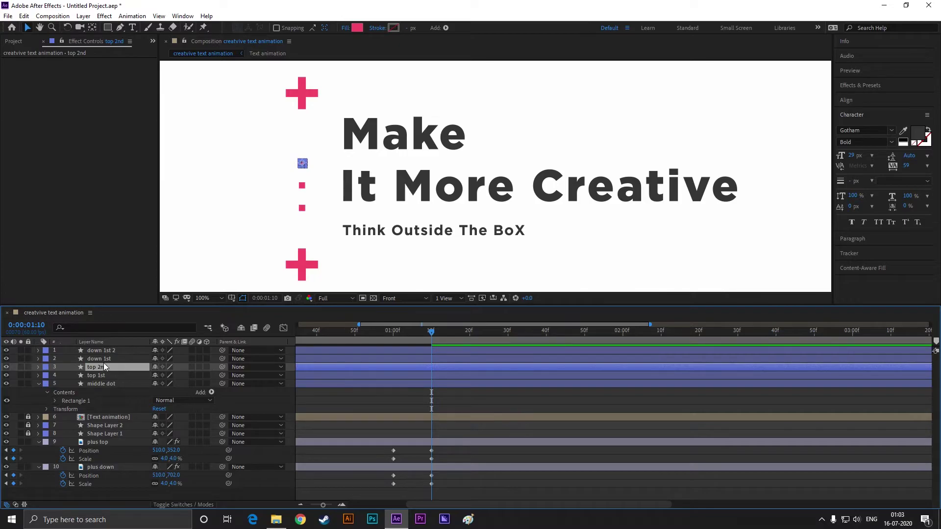
Rename the other copy 'down 2nd', then move down 2nd lower and top 2nd higher
right_click(100, 350)
click(127, 344)
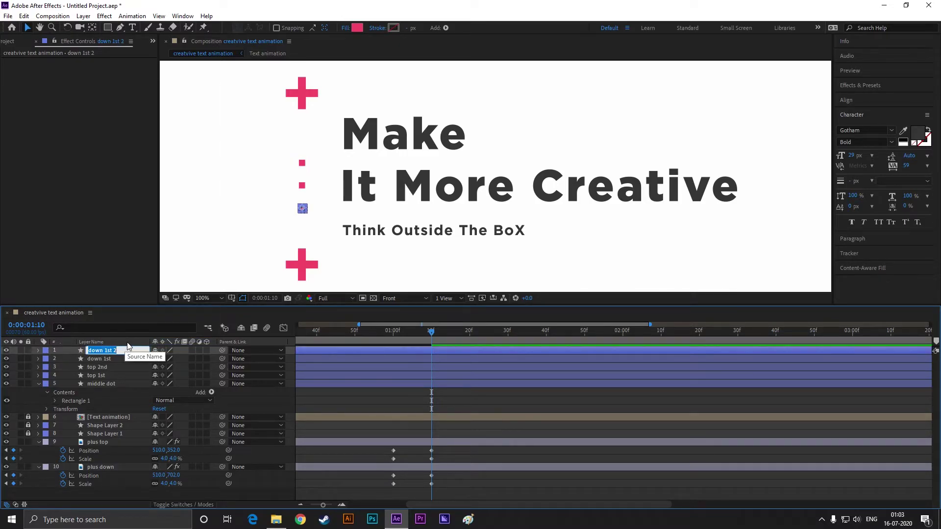
click(127, 351)
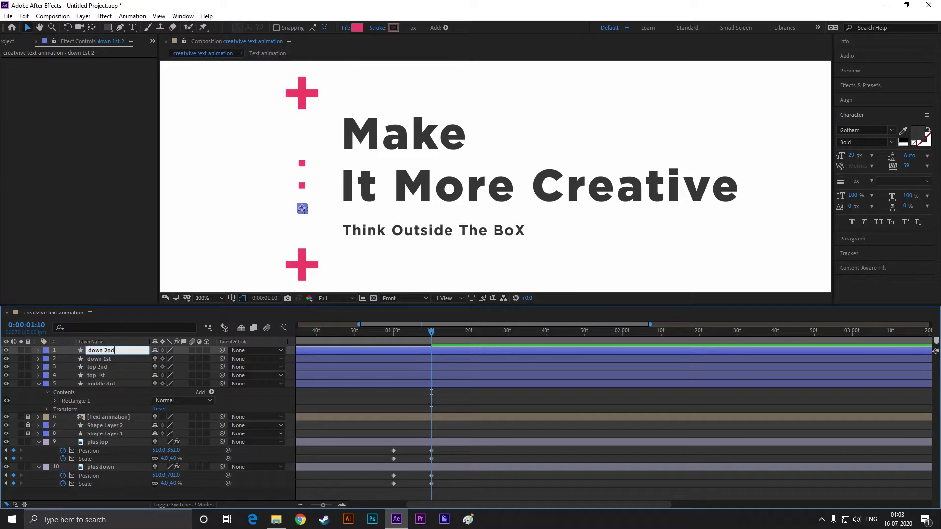
text(2nd)
key(Return)
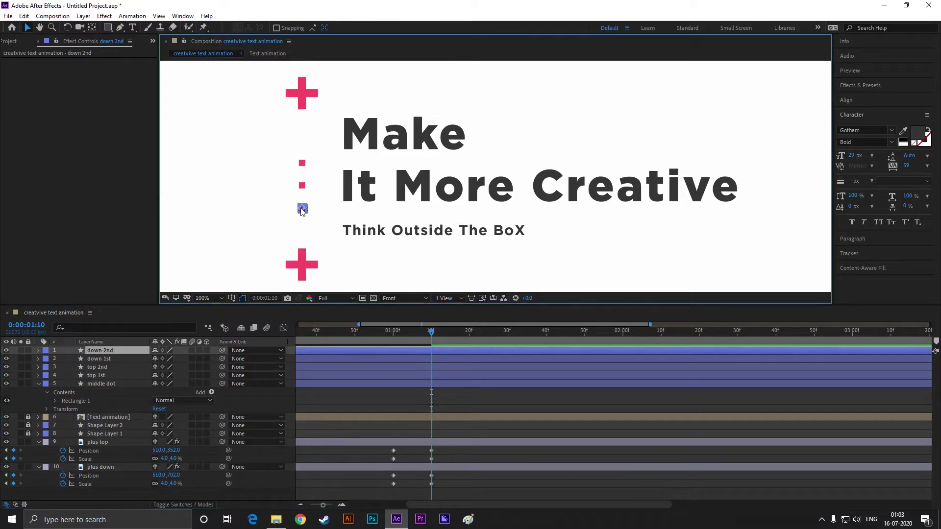
click(304, 260)
drag(302, 209, 303, 230)
drag(309, 169, 308, 144)
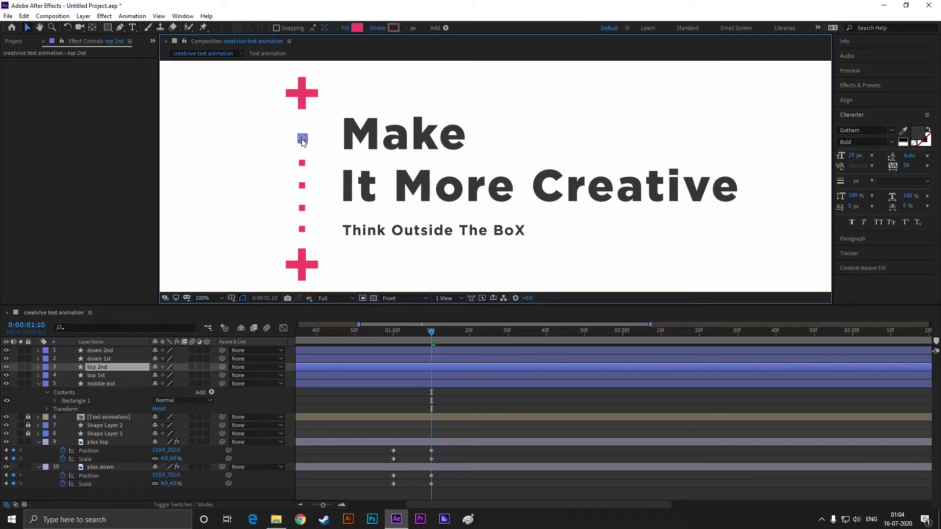
drag(302, 211, 319, 248)
Distribute the five dots' vertical centres, raise the top dot, then redistribute them
click(847, 100)
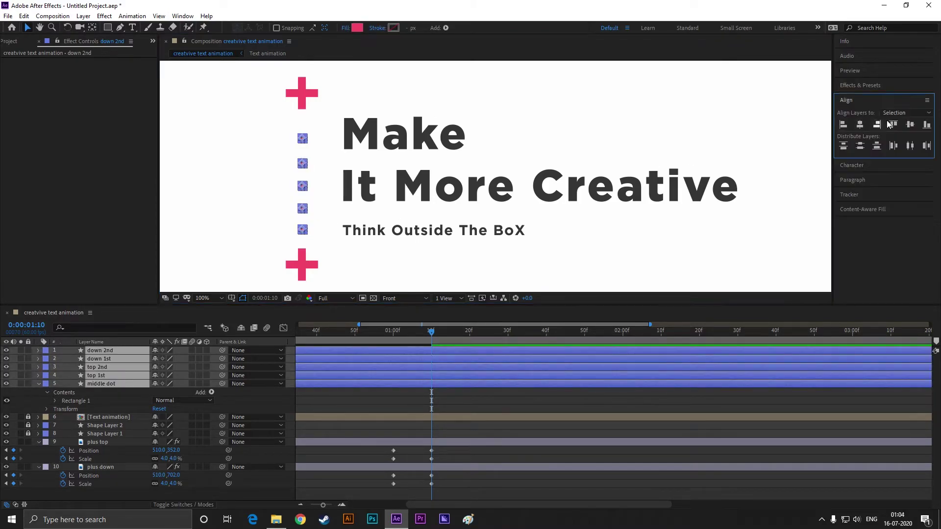
click(860, 145)
click(316, 131)
click(303, 139)
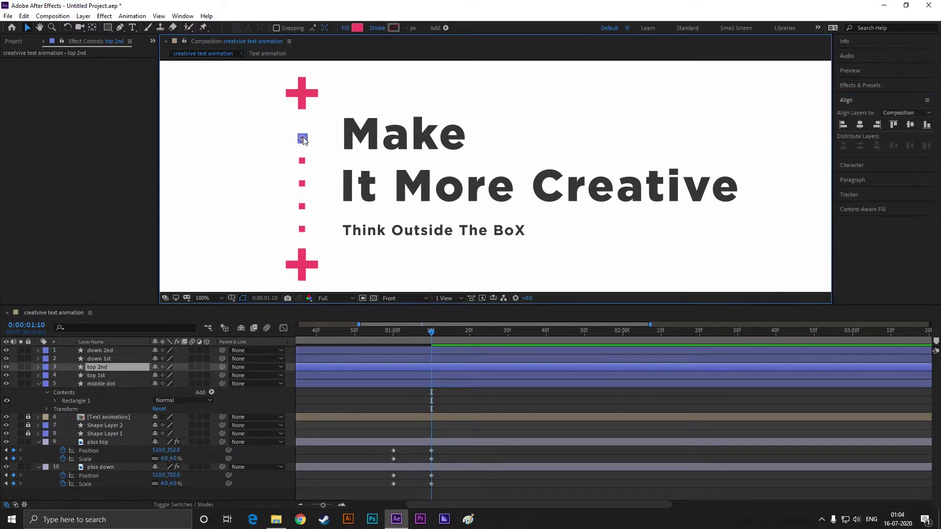
scroll(306, 141, up, 1)
drag(304, 142, 340, 234)
click(327, 138)
scroll(327, 137, down, 1)
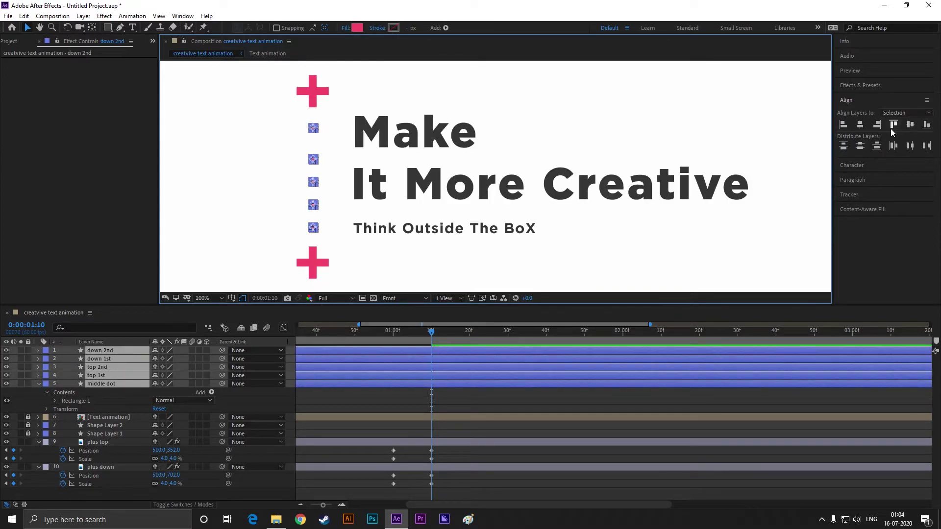
click(860, 146)
click(386, 206)
Scrub the plus animation around one second and collapse middle dot's Contents, stopping at 1:04
scroll(386, 206, down, 1)
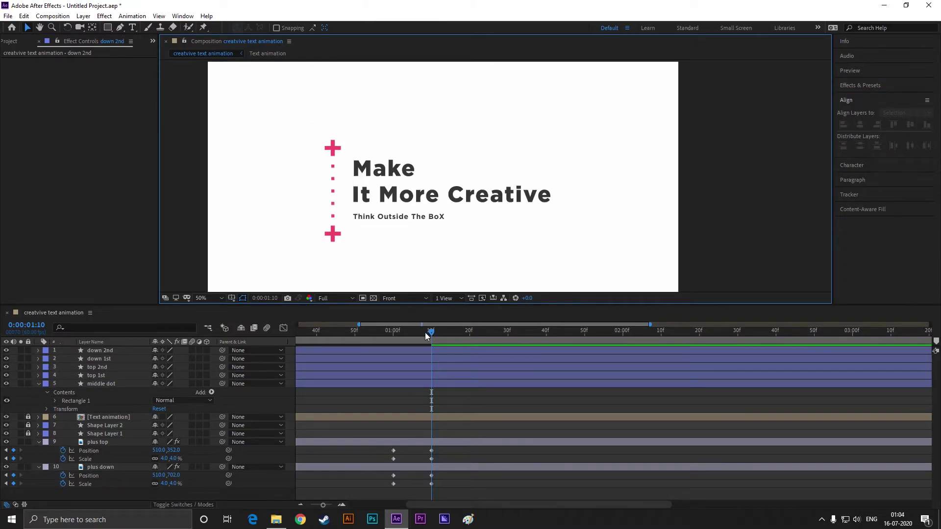
drag(427, 336, 395, 347)
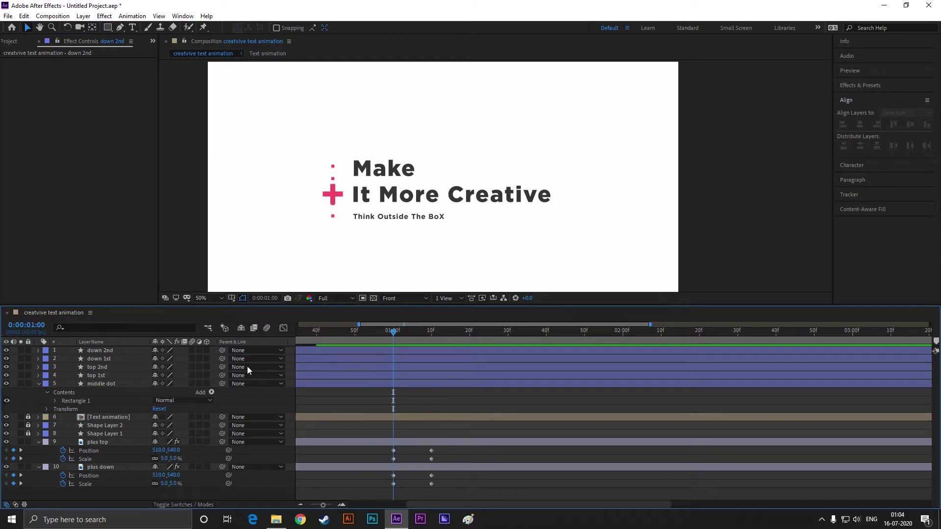
click(47, 392)
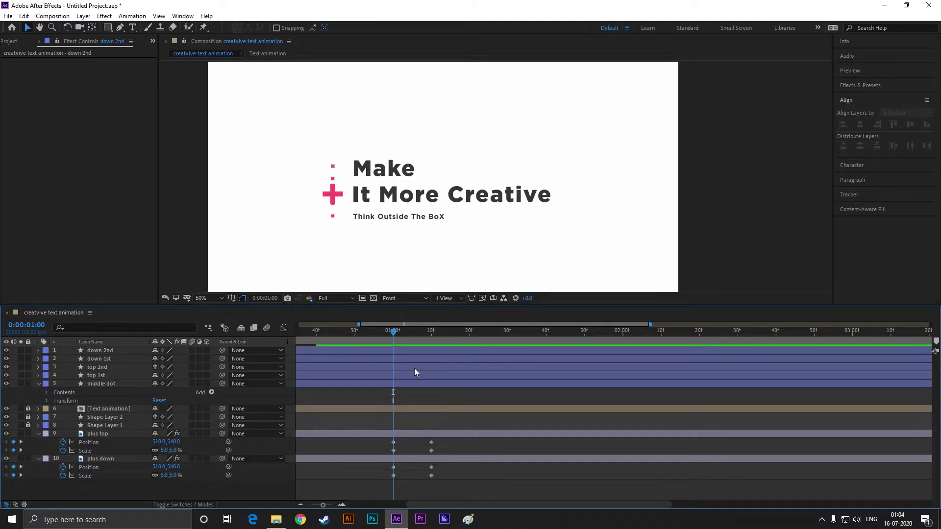
click(406, 385)
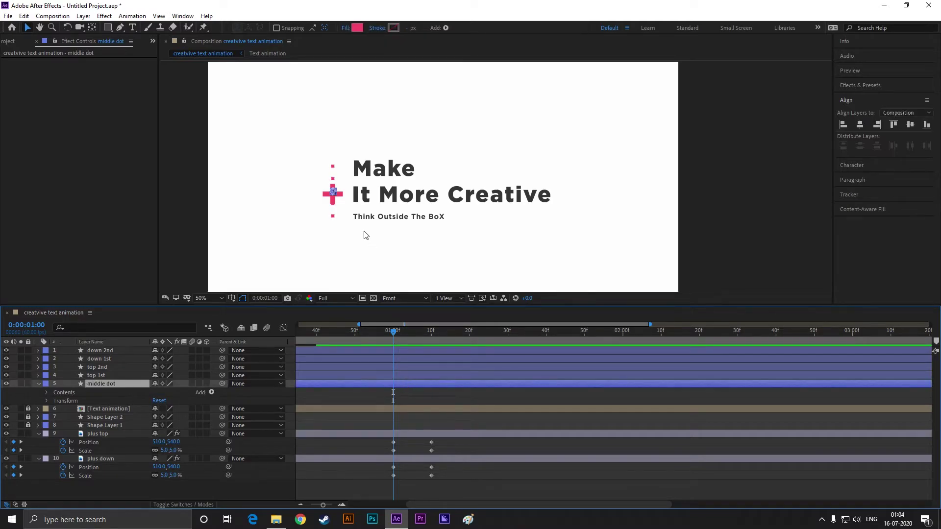
scroll(364, 233, up, 2)
drag(396, 333, 410, 340)
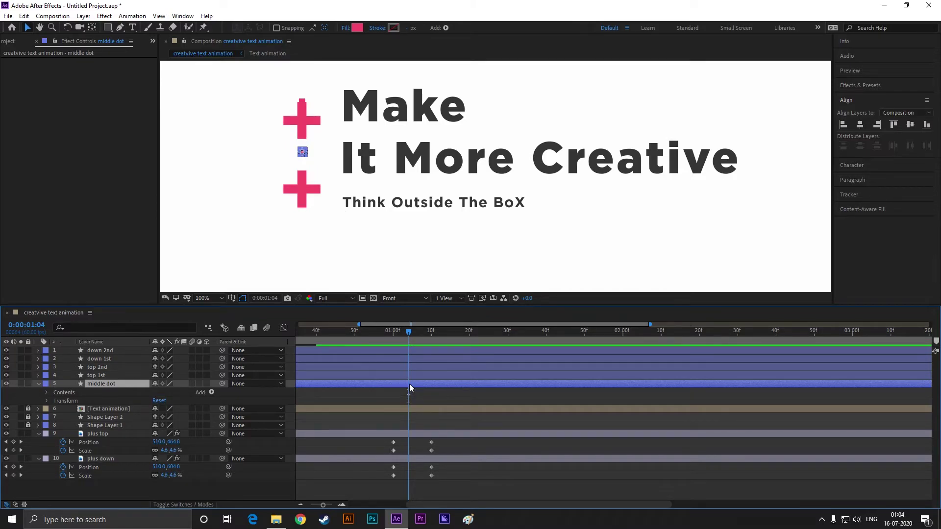
Trim middle dot to start at 1:04 and move down 1st below top 2nd
key(alt+bracketleft)
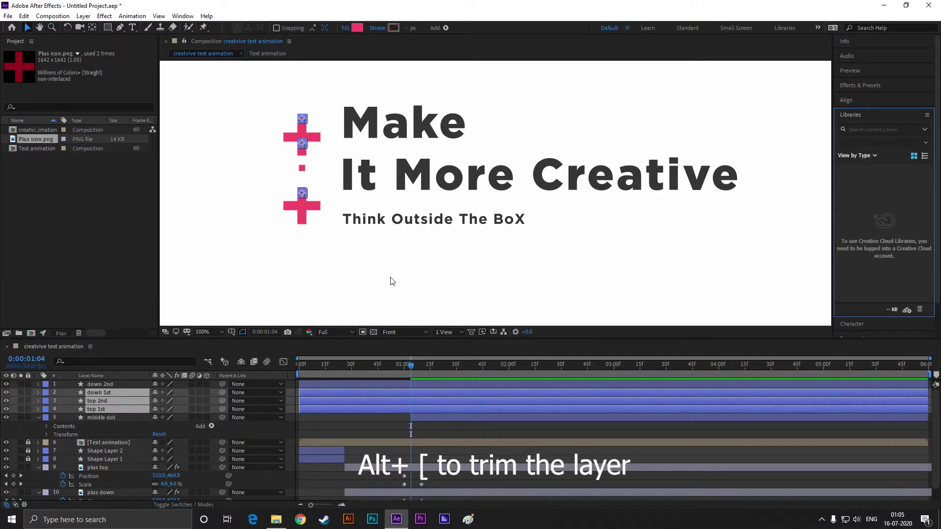
drag(395, 269, 395, 281)
click(122, 385)
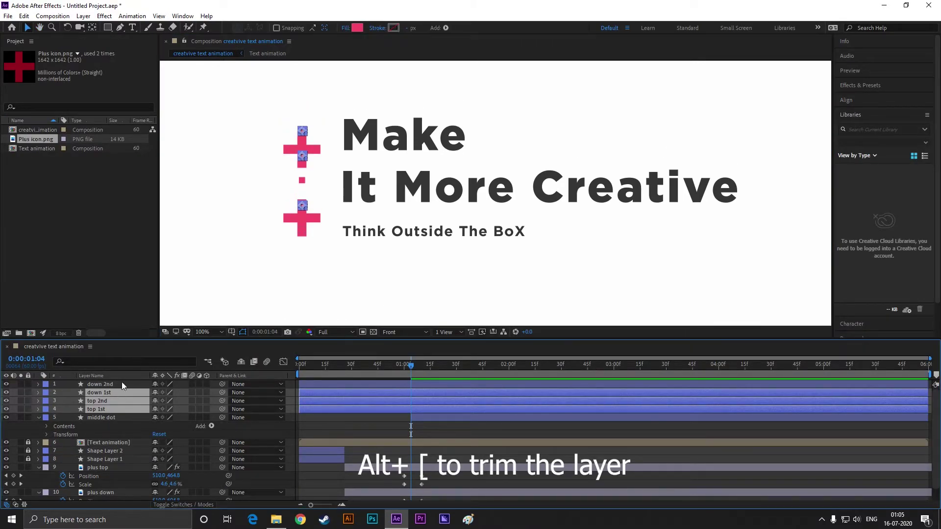
click(133, 328)
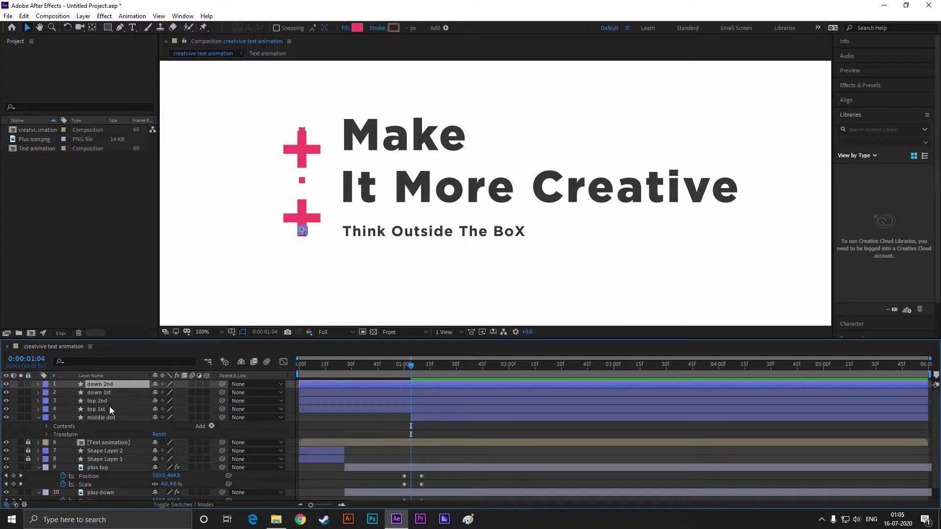
drag(107, 396, 105, 402)
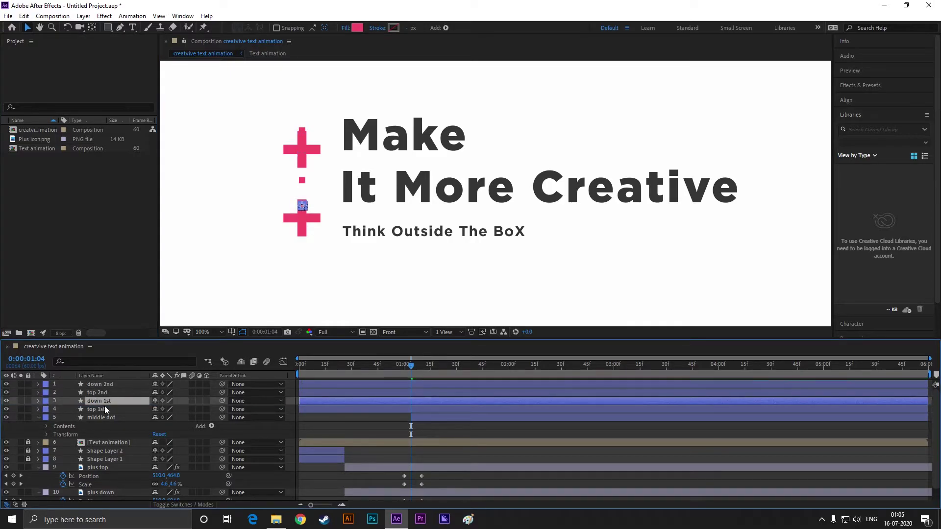
ctrl+click(105, 409)
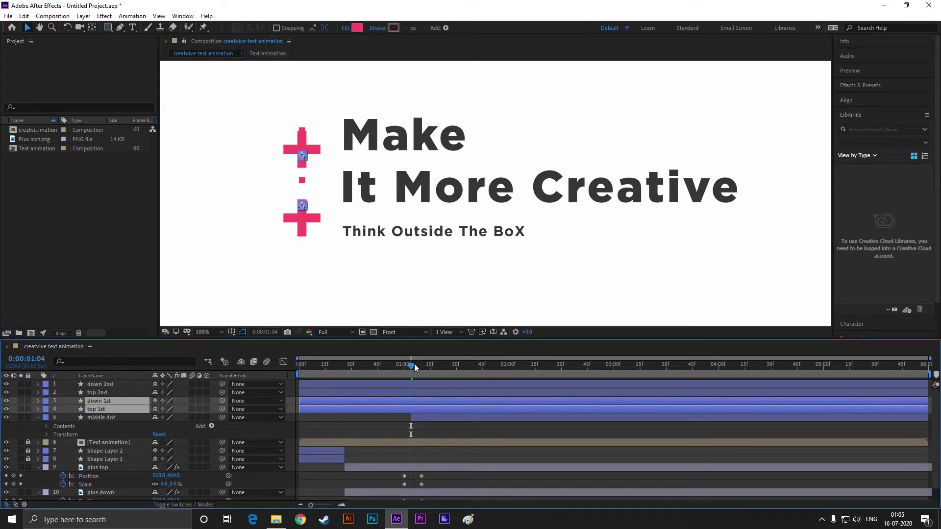
Preview the pluses merging and separating between 1:05 and 1:08
drag(414, 368, 411, 371)
click(413, 367)
scroll(454, 386, down, 1)
key(v)
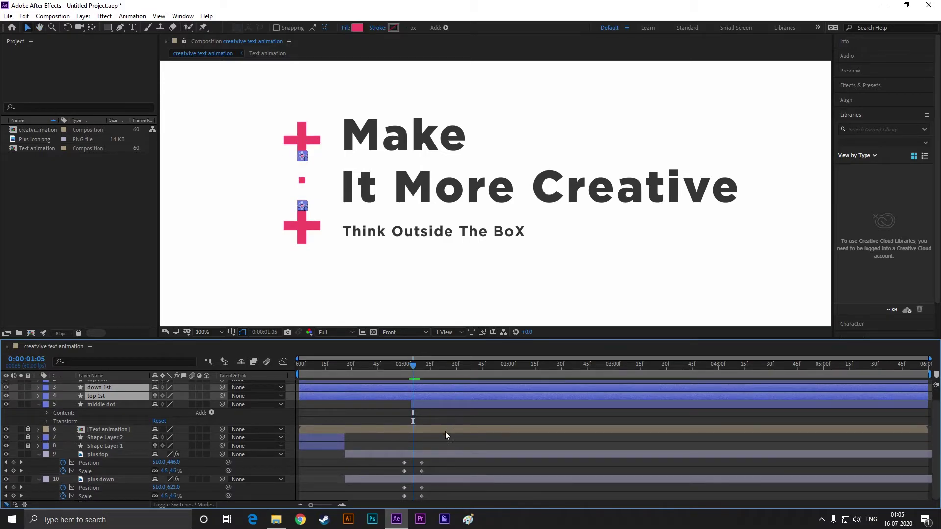
drag(448, 466, 426, 496)
drag(407, 374, 411, 405)
scroll(413, 402, up, 1)
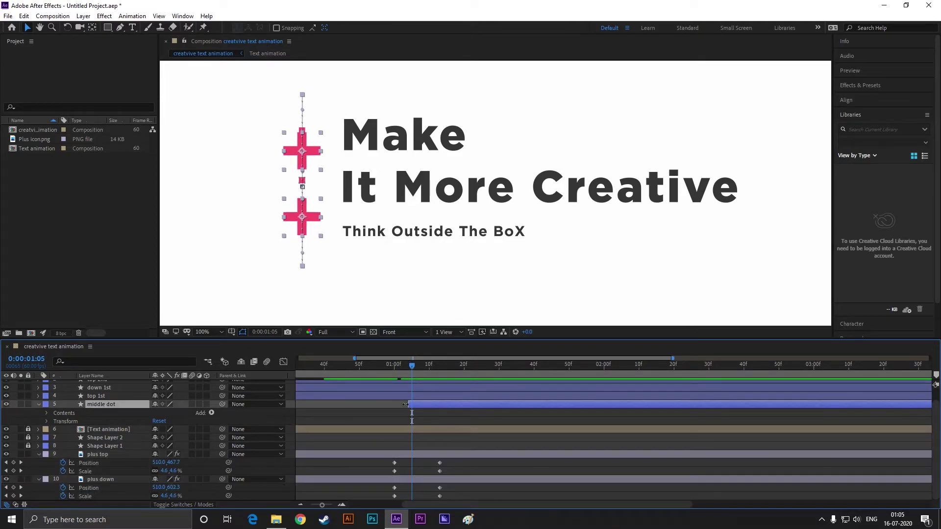
drag(412, 369, 410, 372)
Trim top 1st and down 1st to start at 1:05, top 2nd and down 2nd at 1:09
click(388, 395)
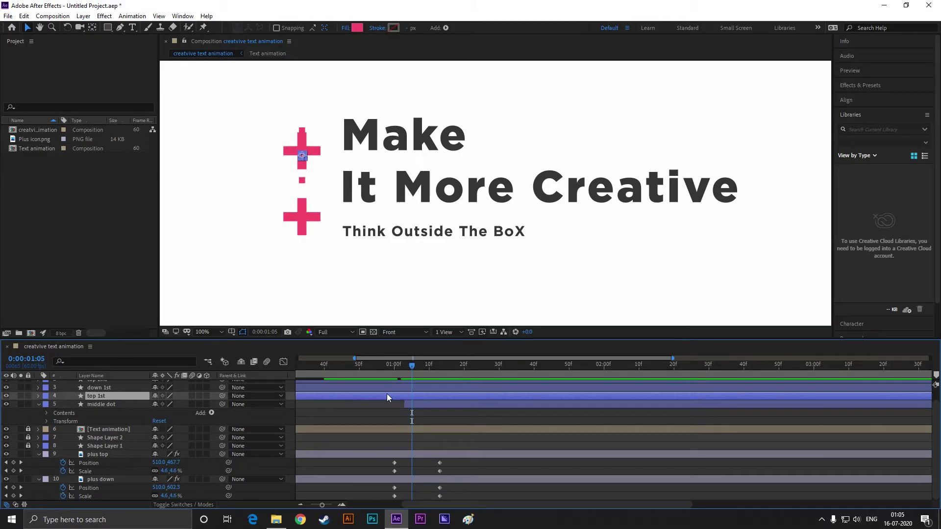
shift+click(388, 389)
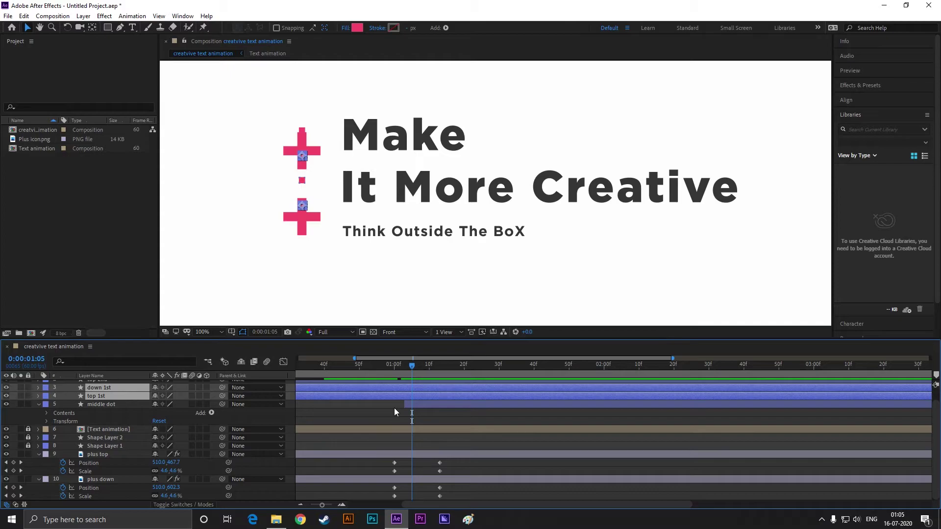
key(alt+bracketleft)
scroll(398, 405, up, 1)
click(395, 384)
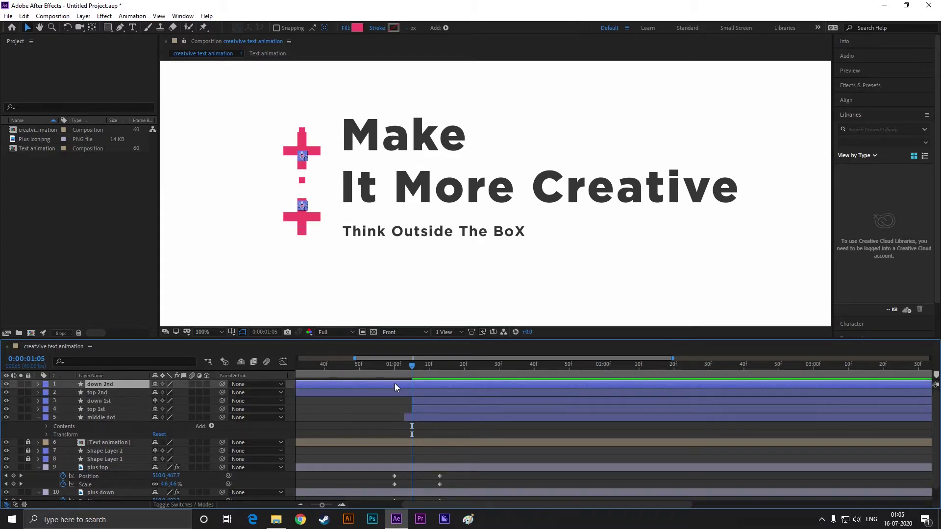
shift+click(402, 392)
mouse_move(414, 366)
mouse_down()
mouse_move(434, 370)
mouse_move(426, 372)
mouse_up()
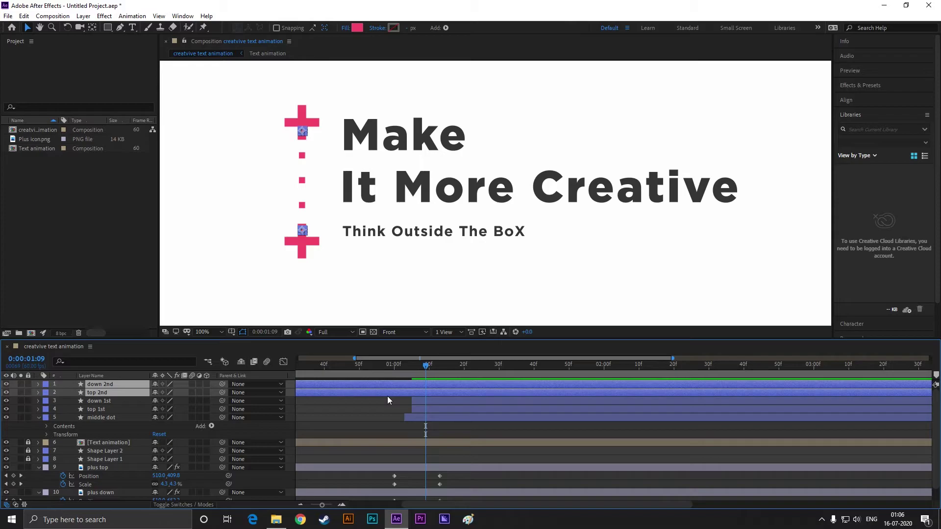
key(alt+bracketleft)
Apply Easy Ease (F9) to all keyframes of both pluses
drag(428, 364, 387, 366)
drag(444, 458, 384, 505)
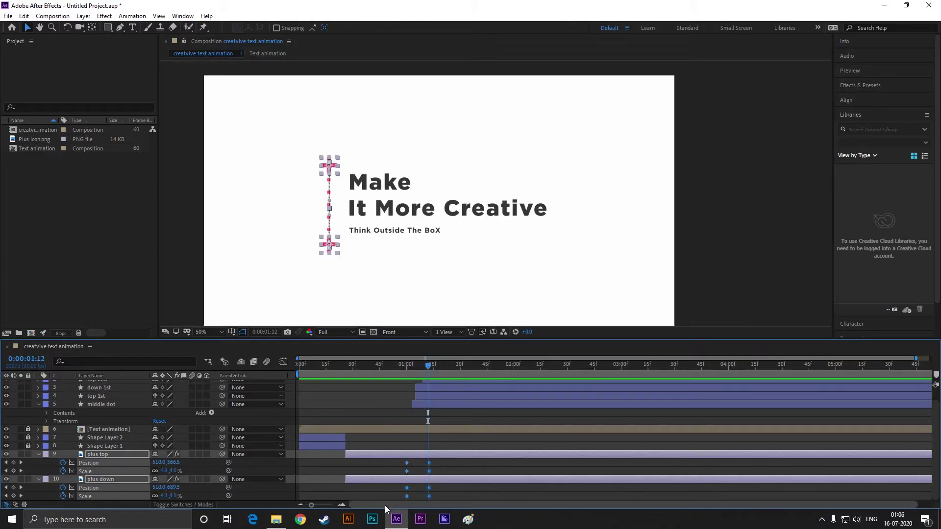
key(F9)
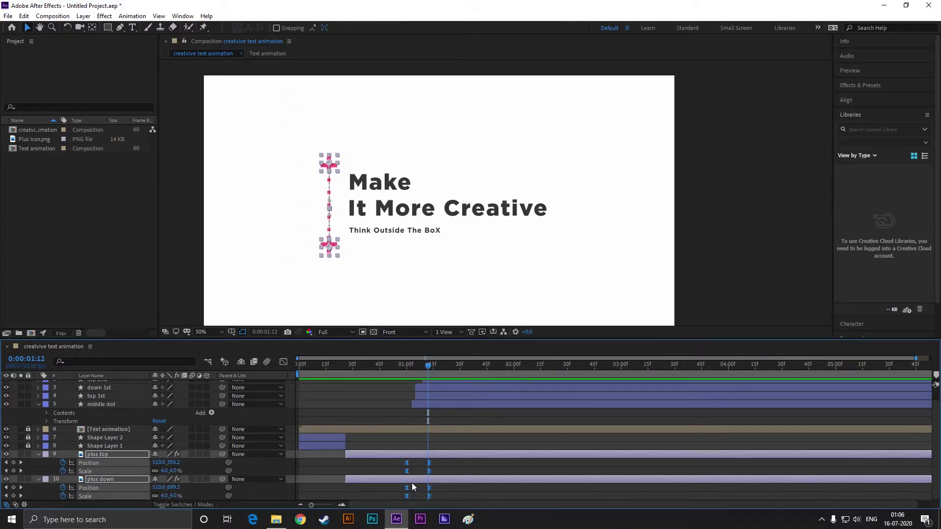
Preview the animation, then resize the timeline and frame the composition at 1:45
key(space)
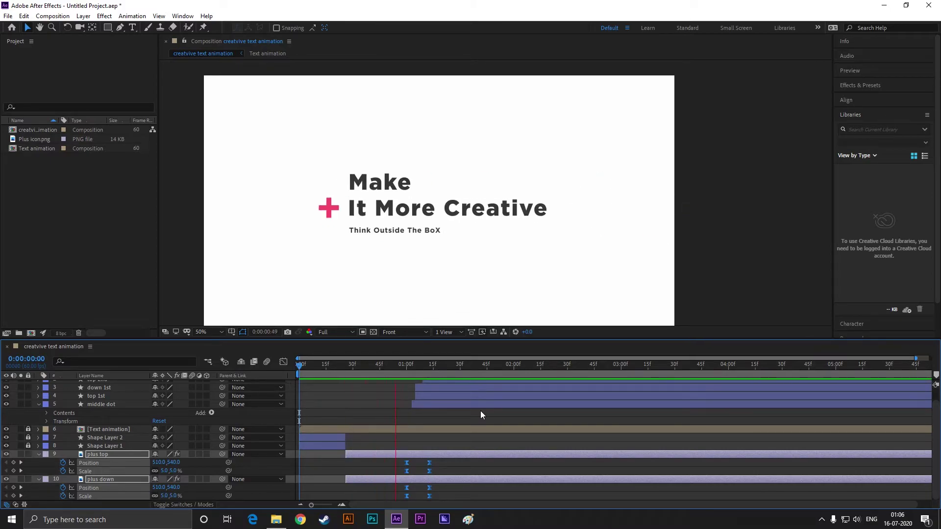
click(430, 280)
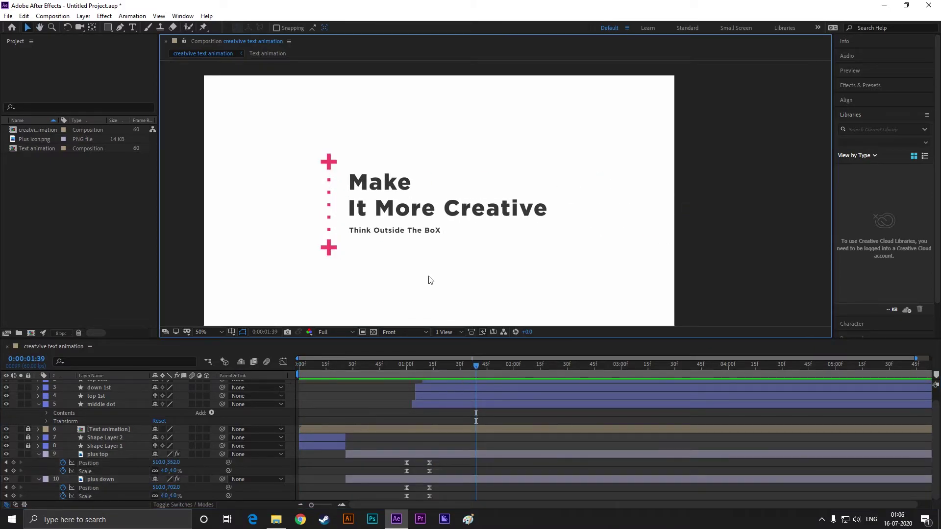
scroll(460, 387, up, 1)
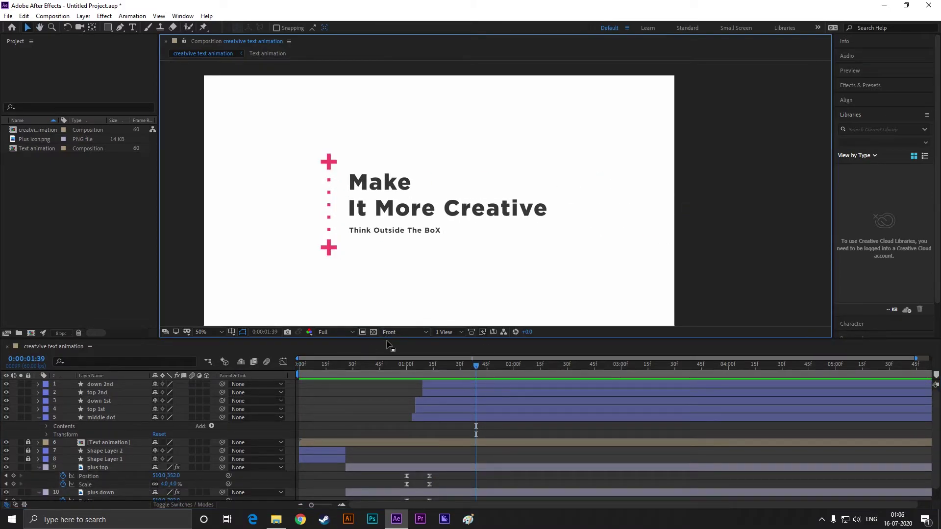
drag(392, 337, 402, 293)
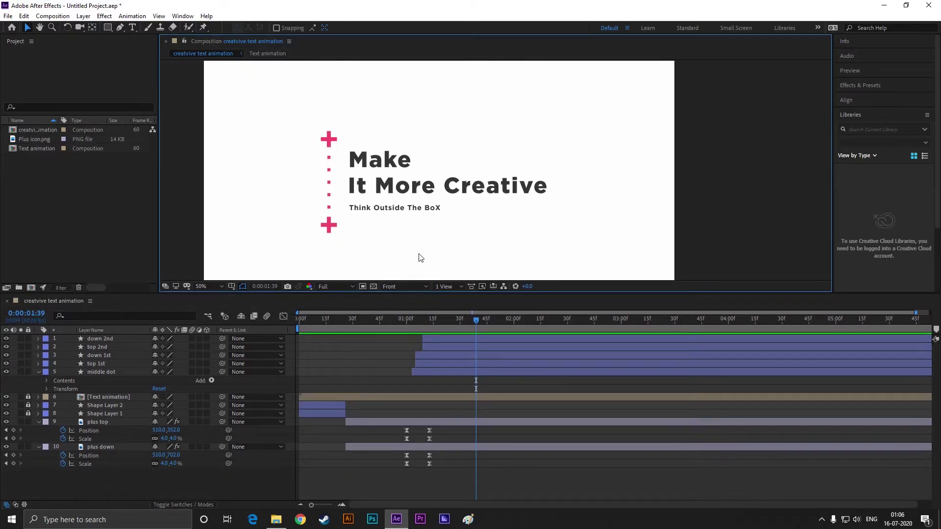
drag(451, 243, 430, 241)
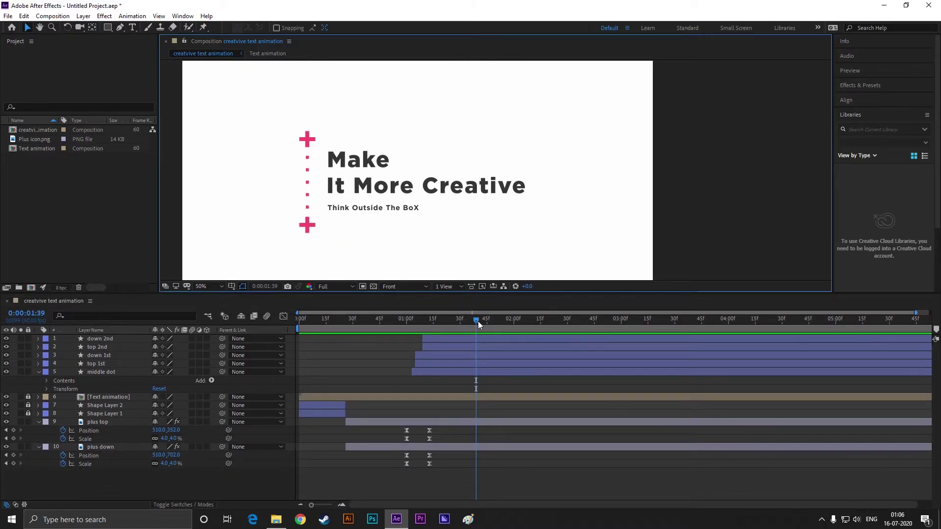
mouse_move(478, 322)
mouse_down()
mouse_move(427, 328)
mouse_move(486, 321)
mouse_up()
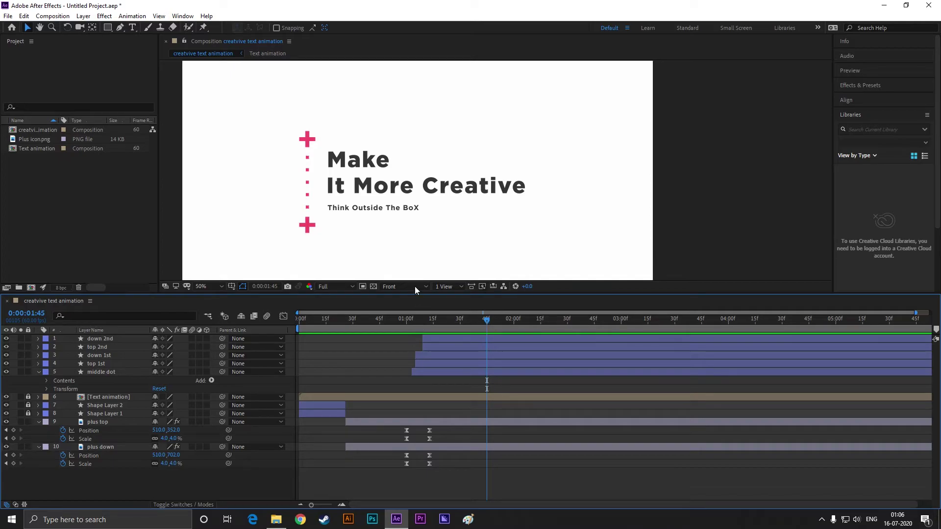
Slide plus top and plus down right past the text to x 1474 at 0:00:02:31, then preview
click(107, 422)
ctrl+click(104, 446)
key(u)
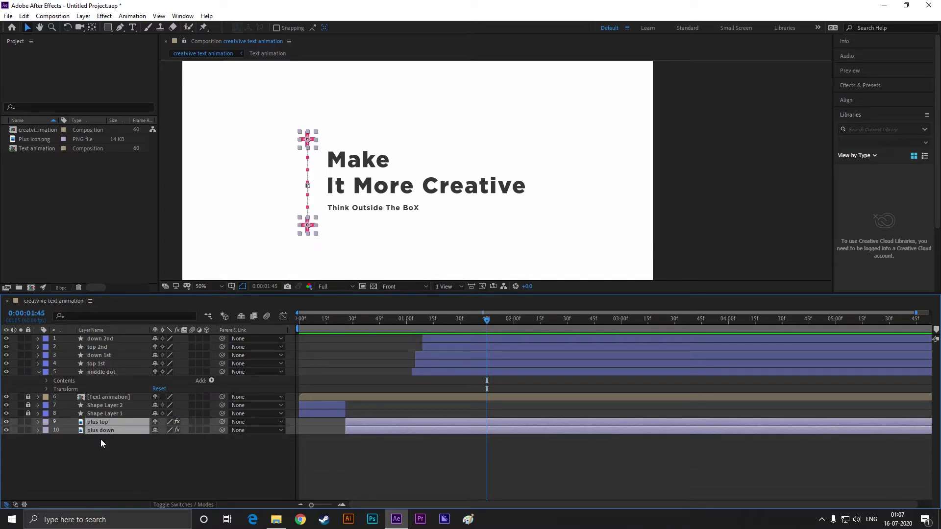
key(p)
click(88, 448)
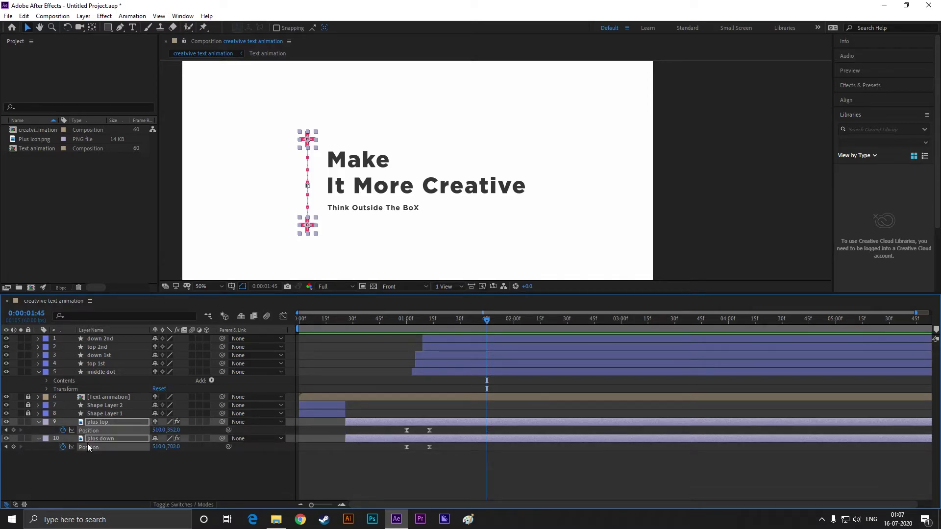
drag(489, 319, 571, 320)
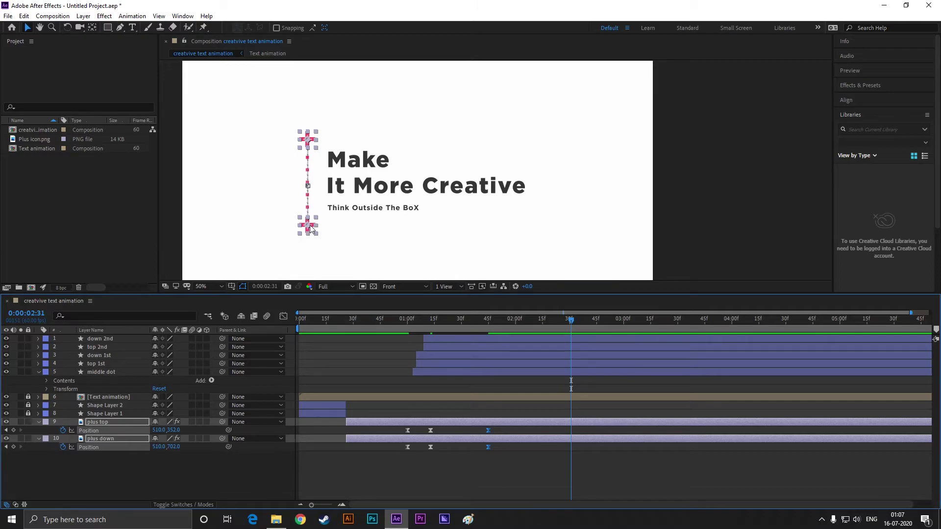
drag(310, 228, 546, 233)
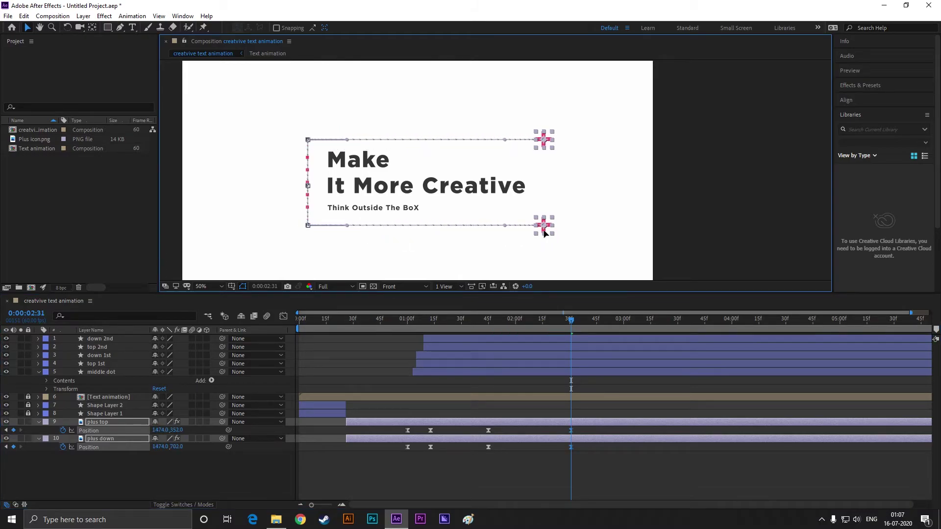
key(space)
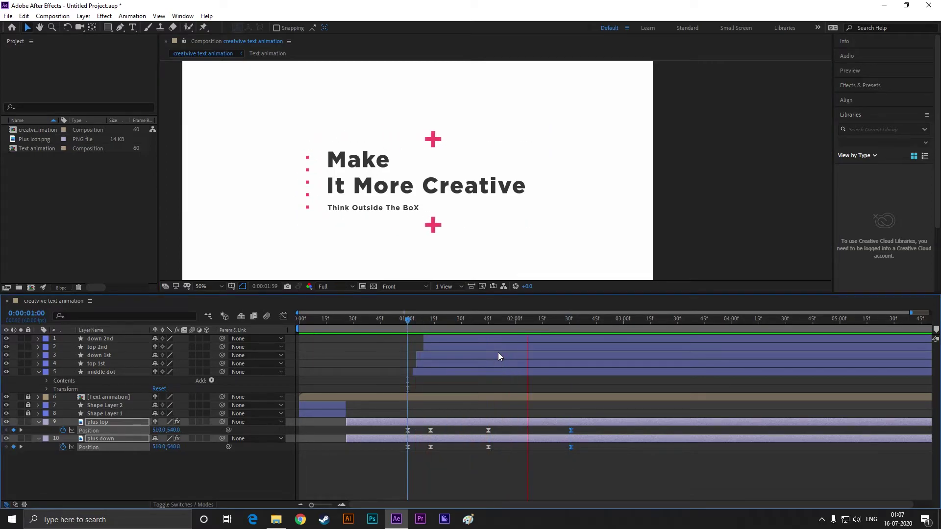
key(space)
drag(551, 320, 486, 323)
Select all five dot layers and show only their Position properties
click(517, 339)
shift+click(517, 347)
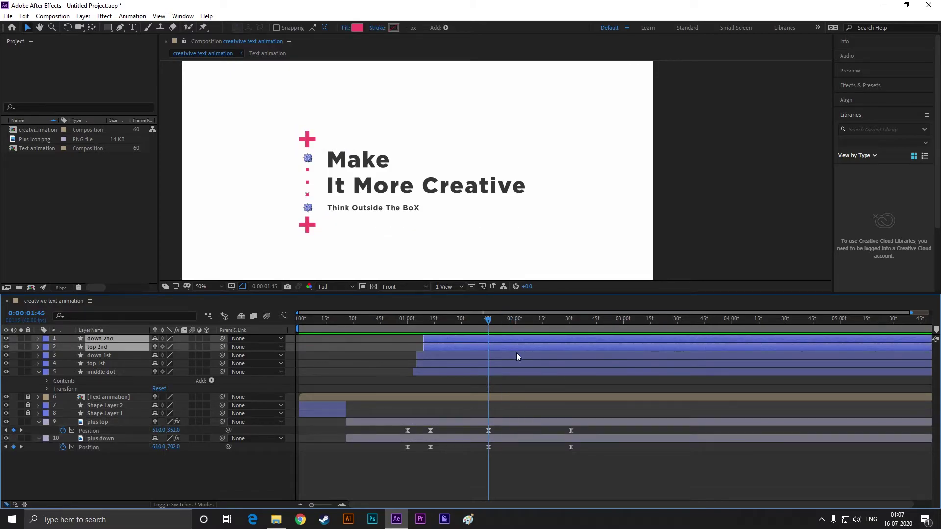
shift+click(517, 356)
shift+click(513, 363)
shift+click(513, 371)
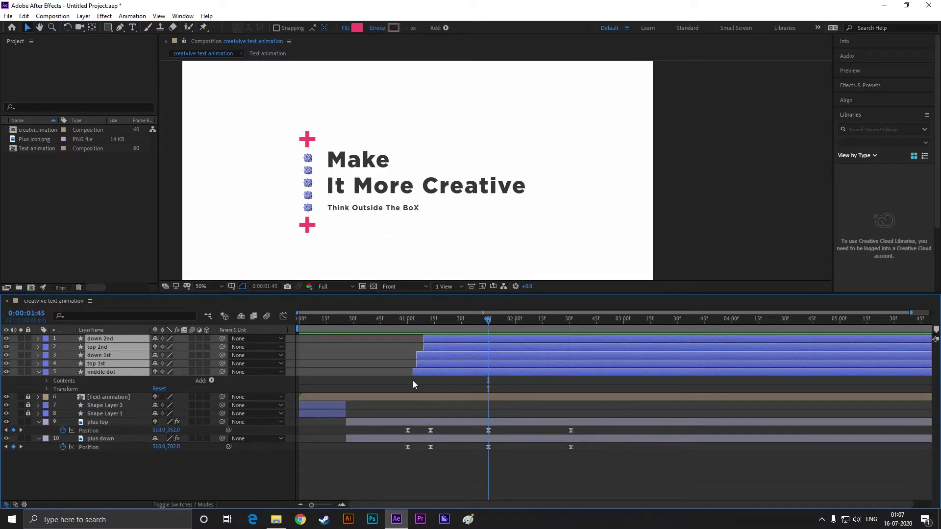
key(p)
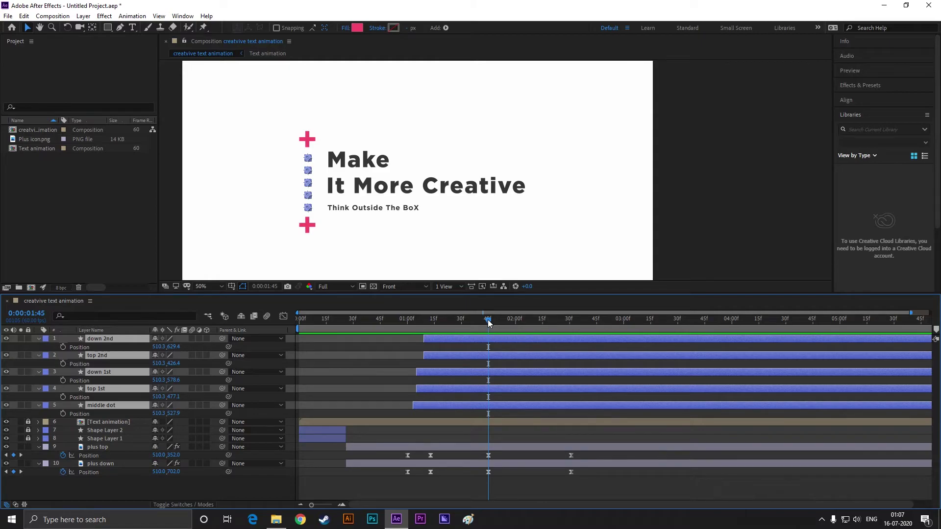
Start Position keyframes for the top 2nd and down 2nd dots at 0:00:01:56
click(525, 416)
click(109, 409)
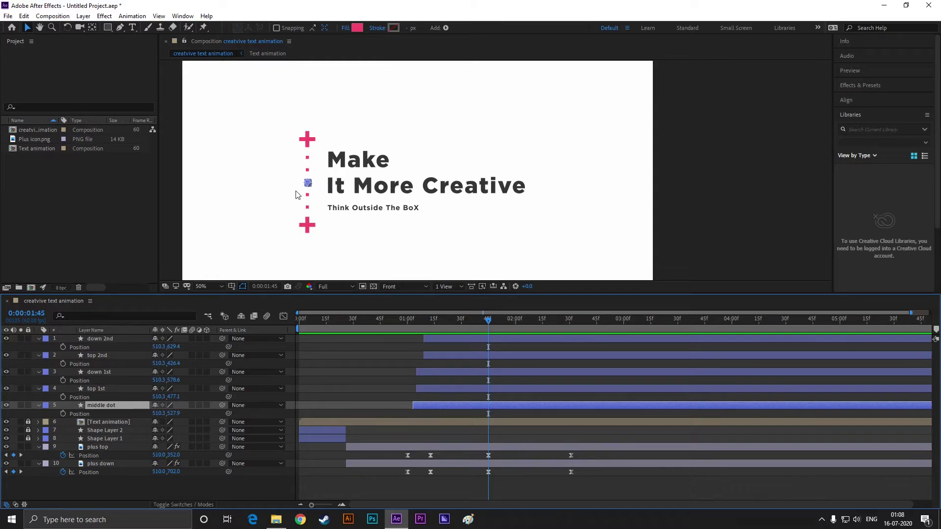
click(308, 160)
click(308, 210)
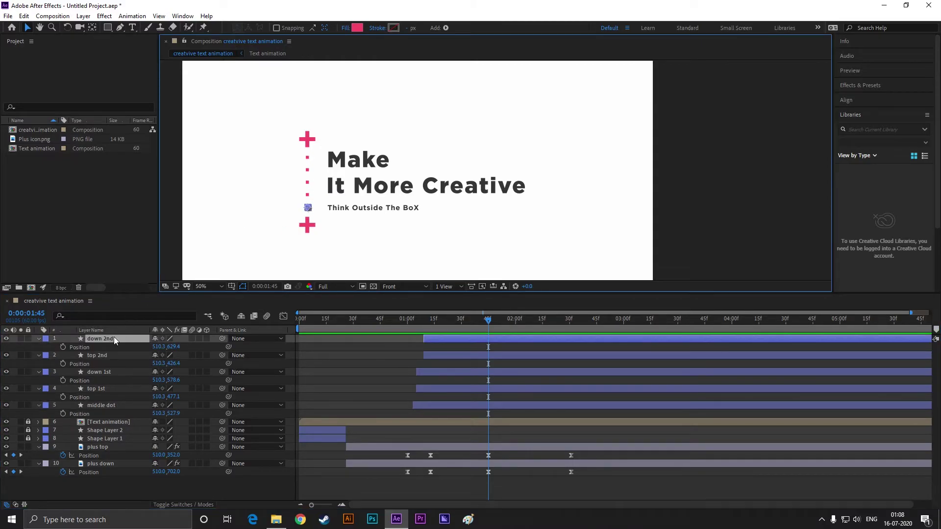
ctrl+click(100, 358)
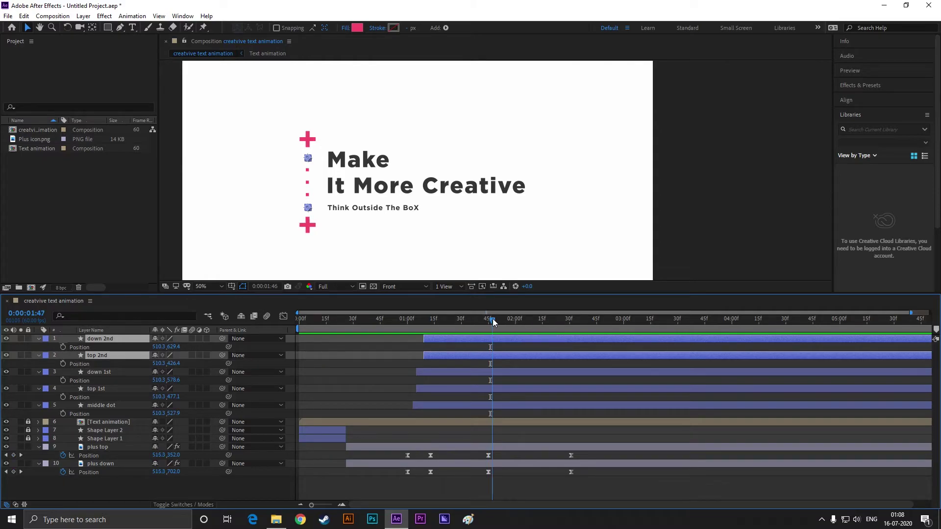
drag(490, 319, 508, 321)
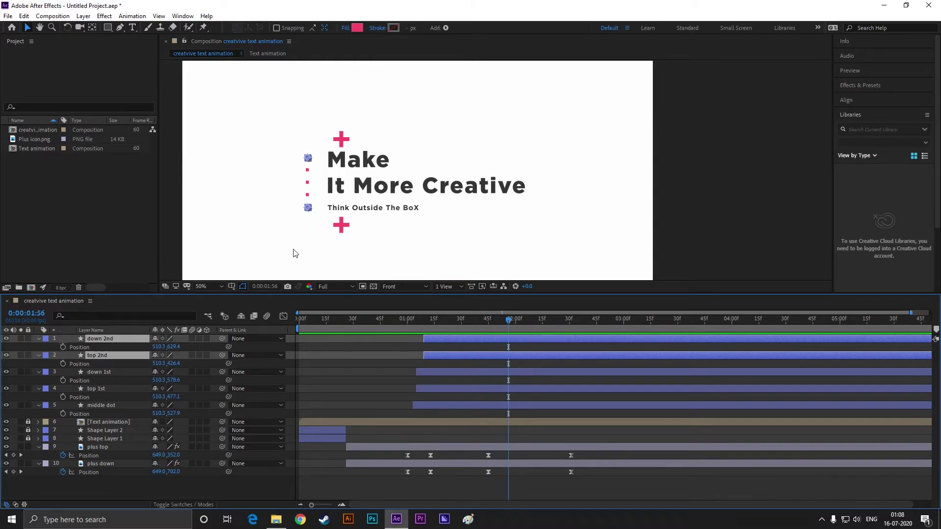
click(63, 347)
click(63, 364)
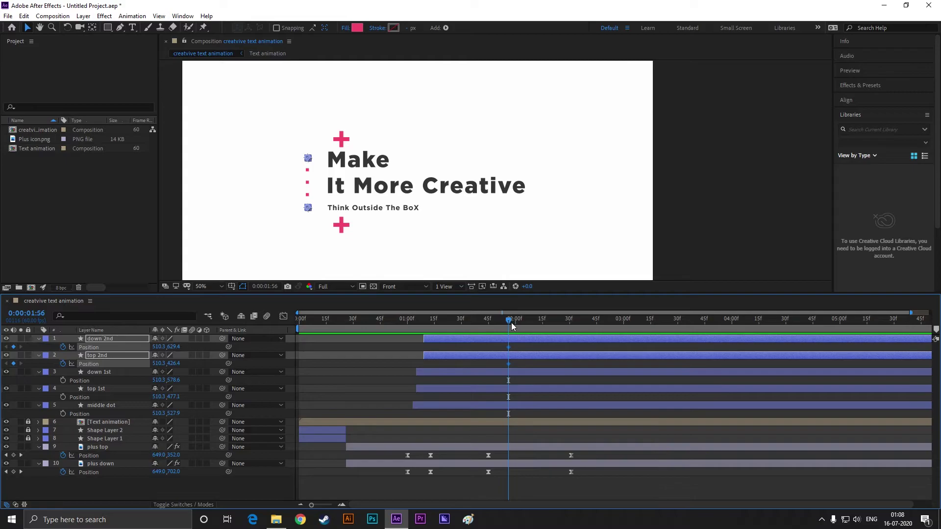
At 2:31, slide both 2nd dots right beside the pluses and align them with the plus
drag(512, 326, 572, 320)
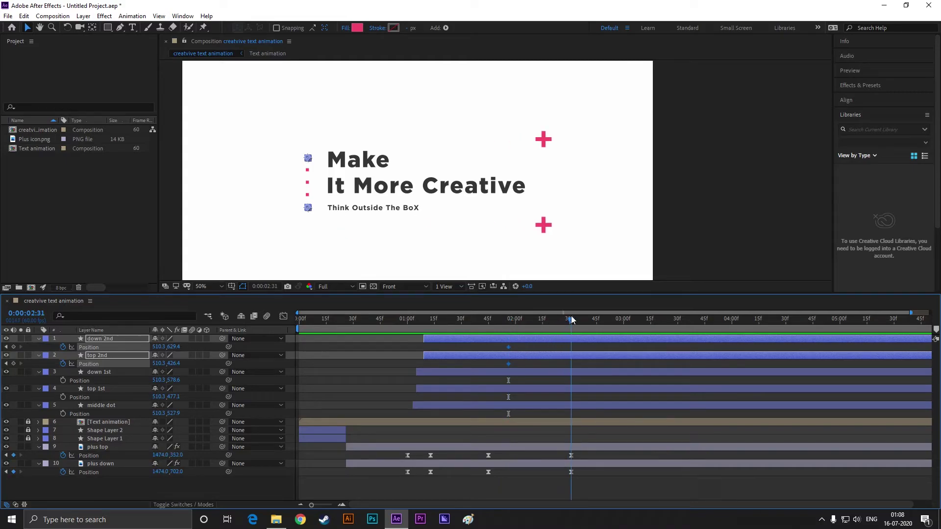
shift+click(308, 162)
click(308, 159)
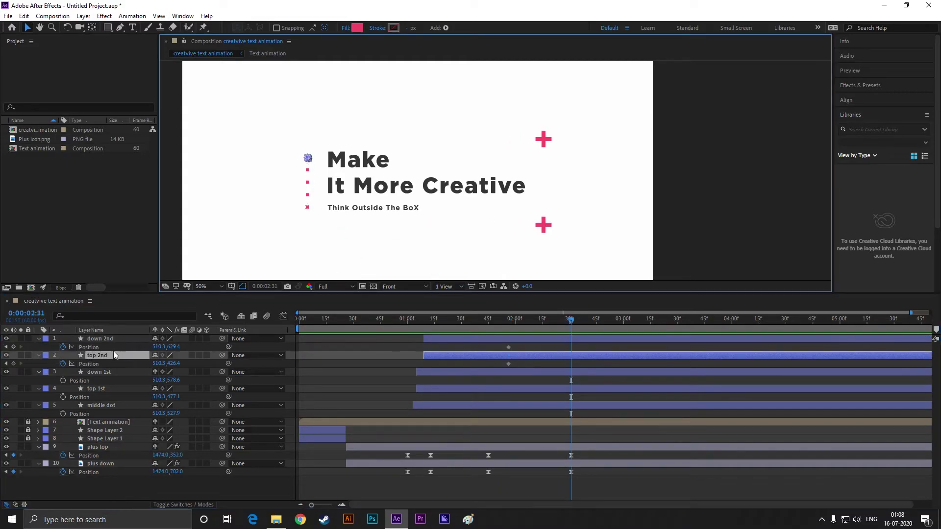
shift+click(104, 341)
drag(309, 207, 561, 208)
scroll(544, 138, up, 6)
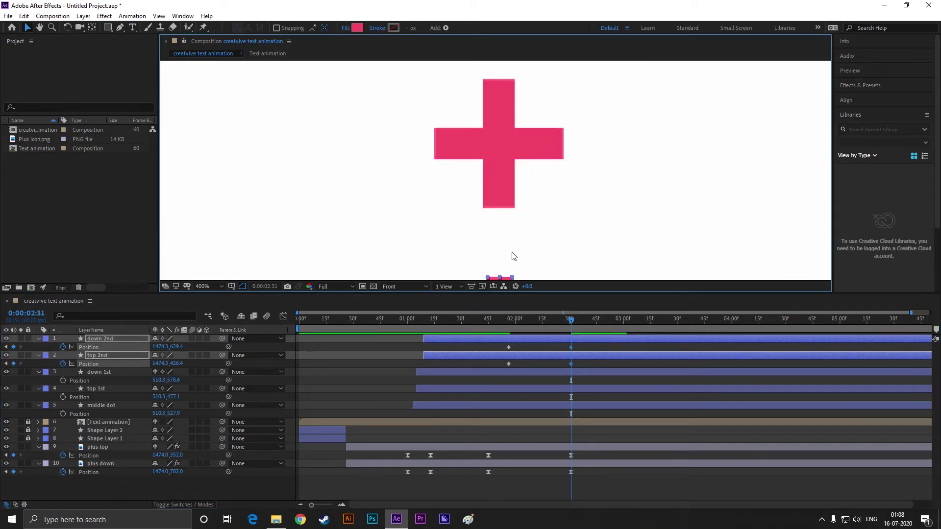
drag(529, 238, 524, 191)
drag(494, 241, 492, 241)
scroll(473, 225, down, 2)
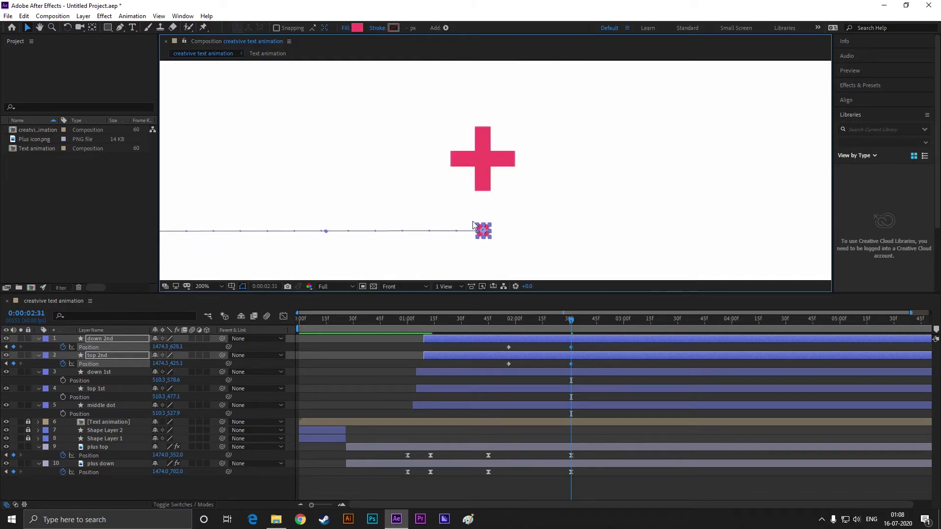
scroll(474, 225, down, 4)
drag(570, 321, 519, 338)
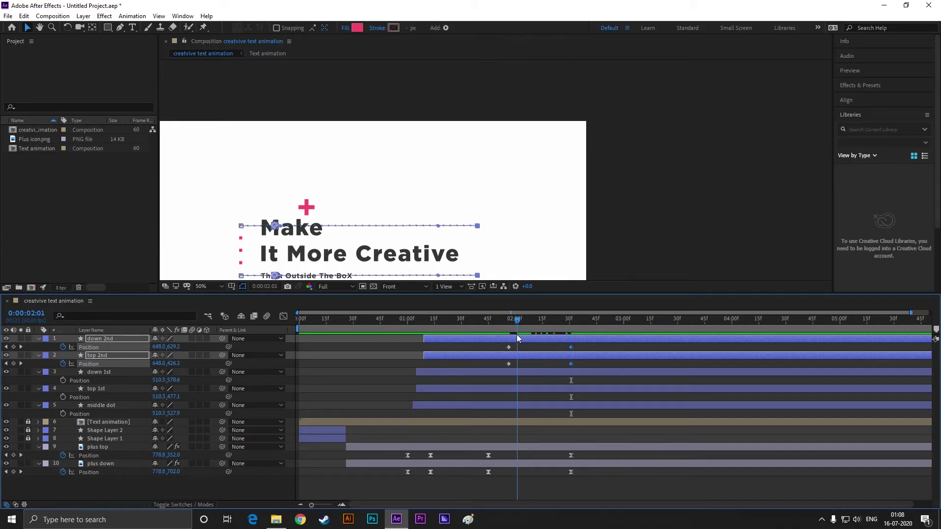
Keyframe the down 1st and top 1st dots and slide them right into line by 2:31
scroll(299, 235, up, 2)
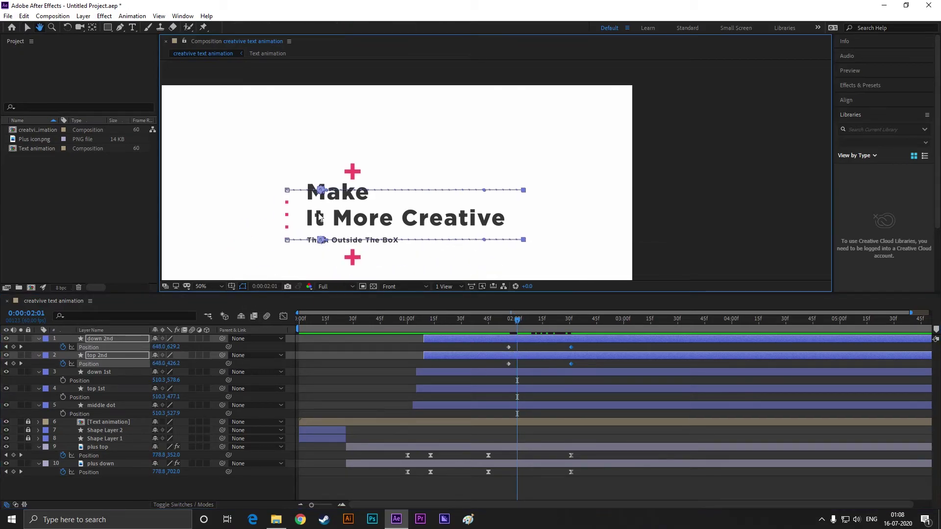
click(110, 373)
ctrl+click(109, 390)
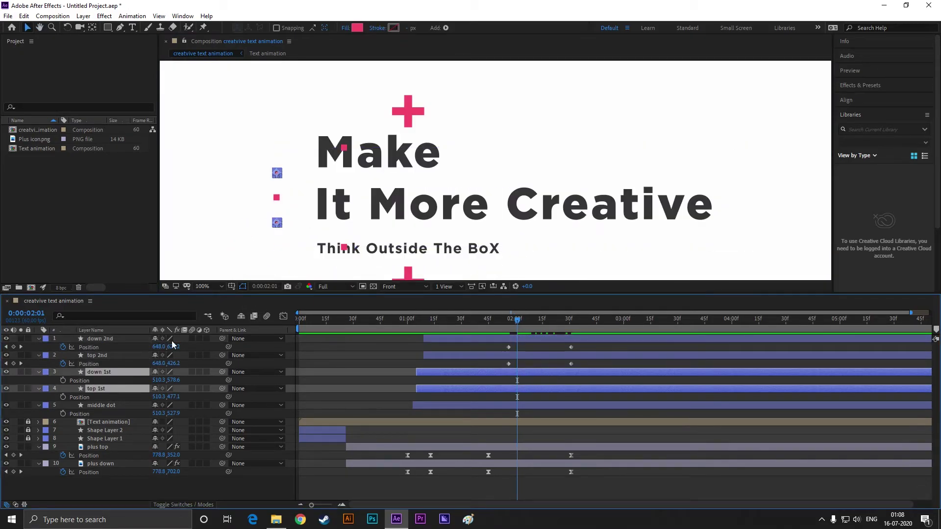
click(63, 397)
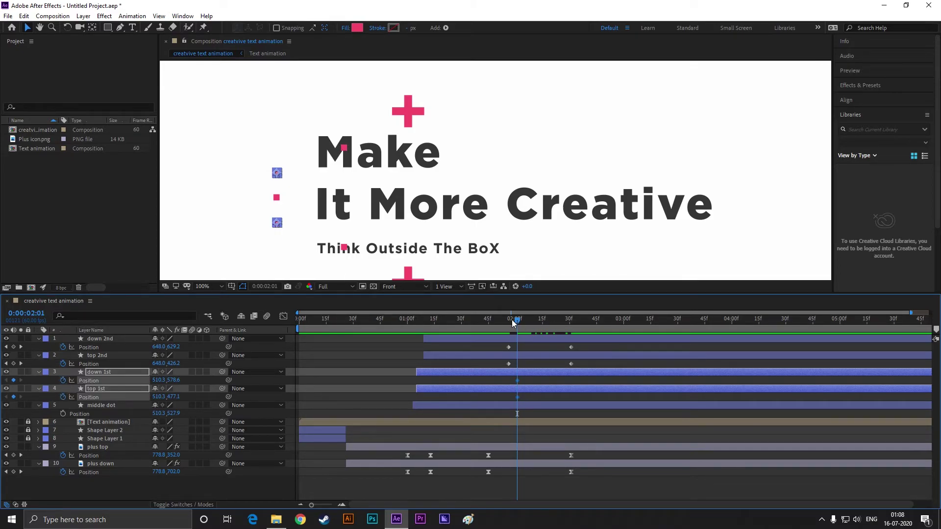
drag(513, 322, 571, 322)
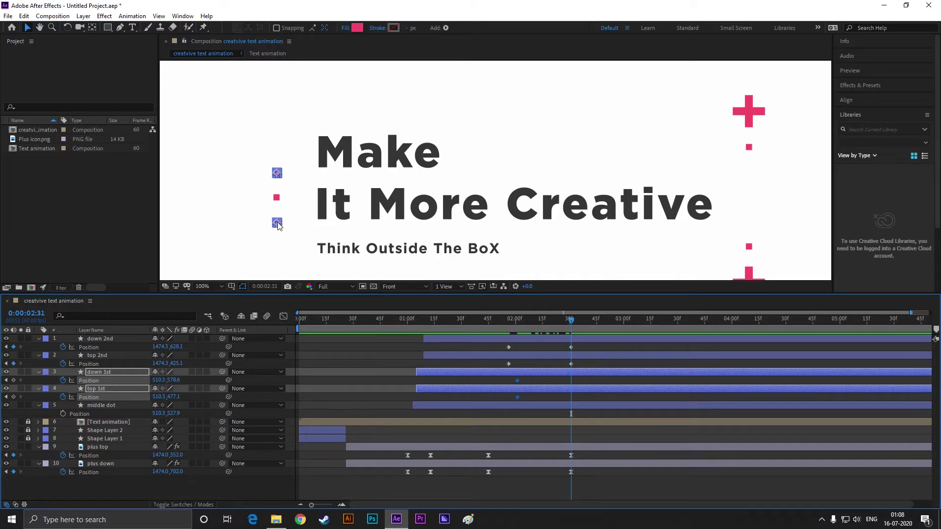
drag(277, 225, 748, 230)
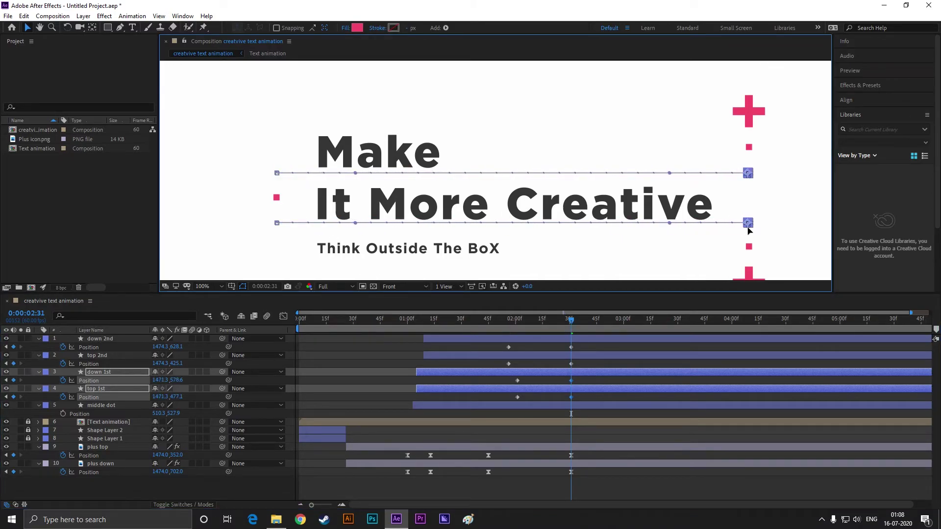
scroll(745, 226, up, 4)
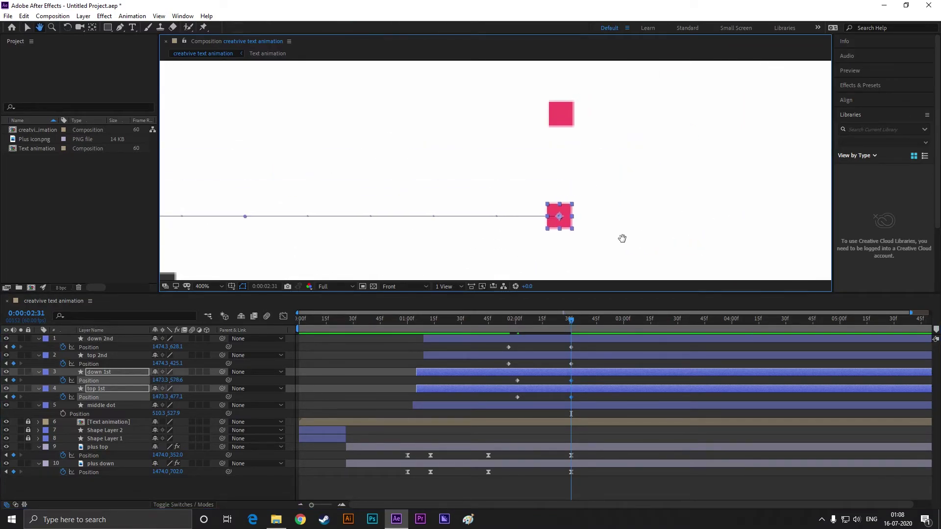
drag(622, 239, 621, 240)
drag(558, 215, 559, 215)
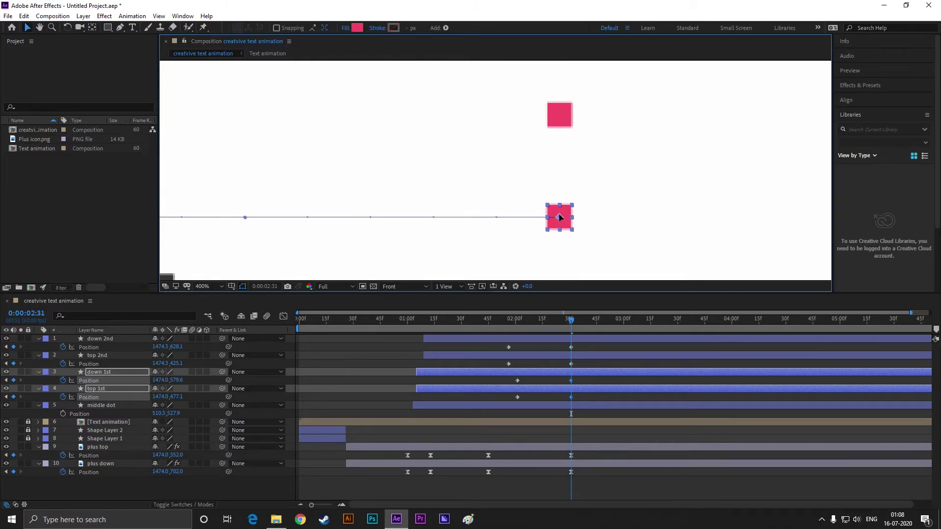
scroll(558, 216, down, 6)
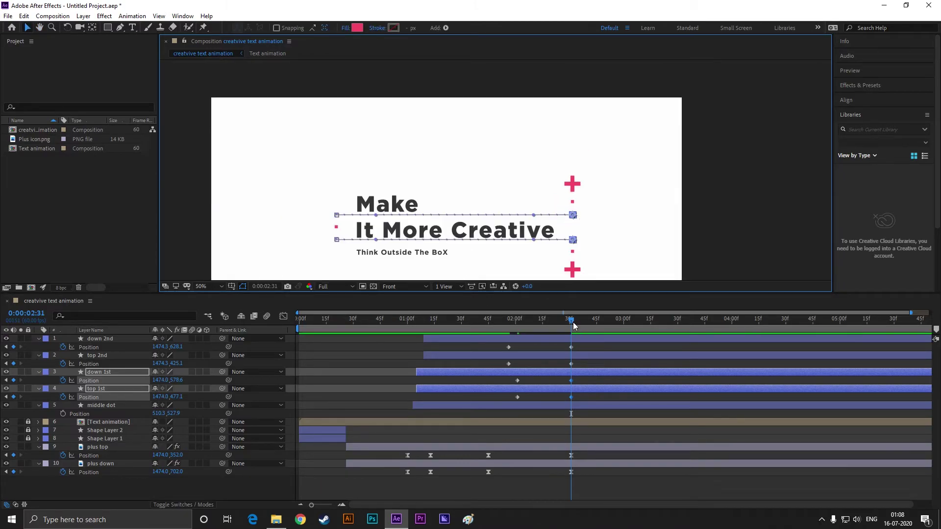
drag(573, 322, 526, 333)
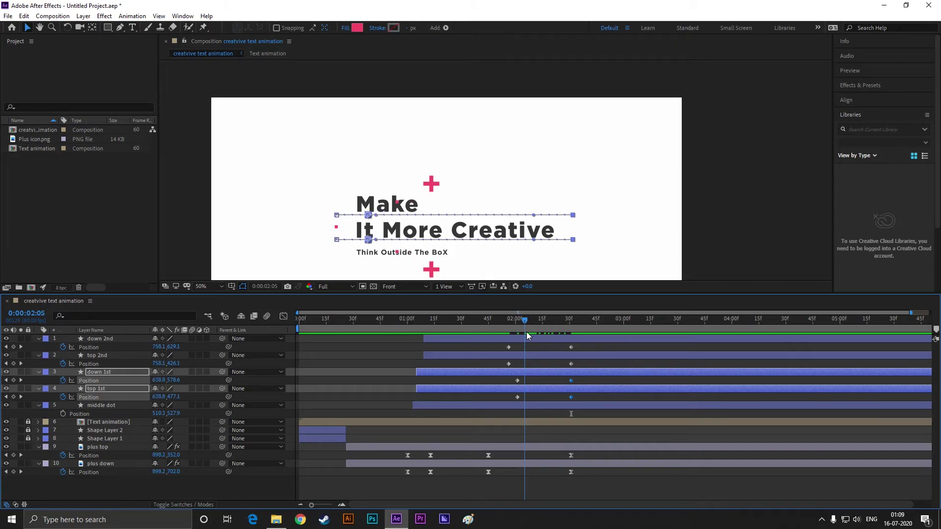
Keyframe the middle dot sliding right into the dotted line by 2:31, then play back
scroll(374, 258, up, 2)
click(294, 197)
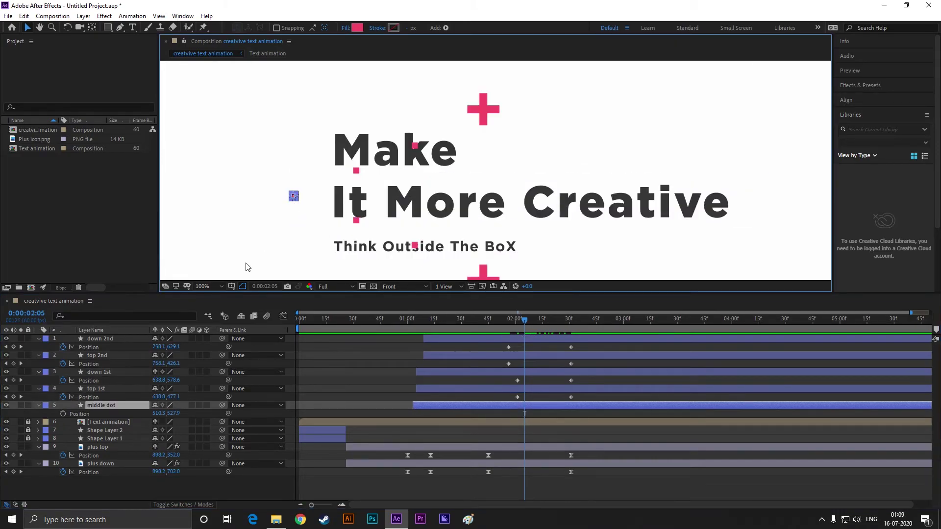
click(63, 414)
drag(522, 323, 571, 322)
drag(294, 197, 762, 208)
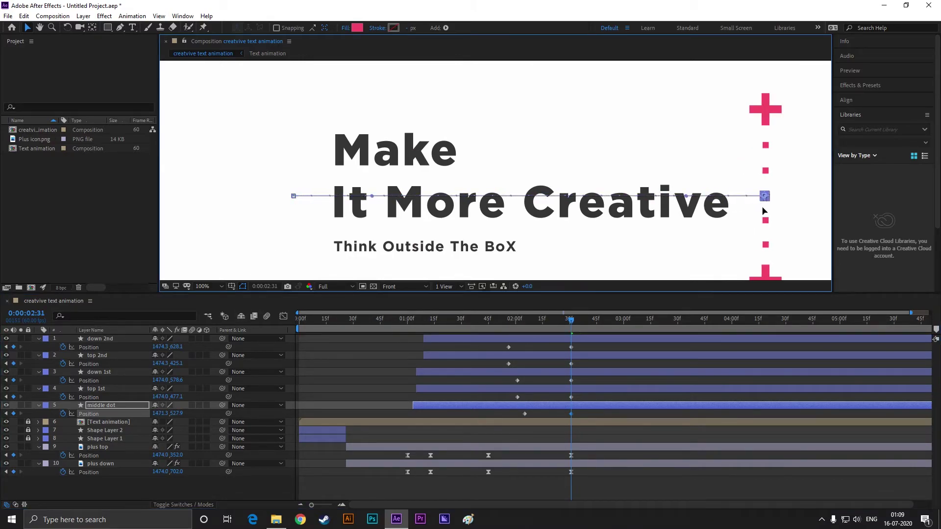
scroll(605, 217, up, 4)
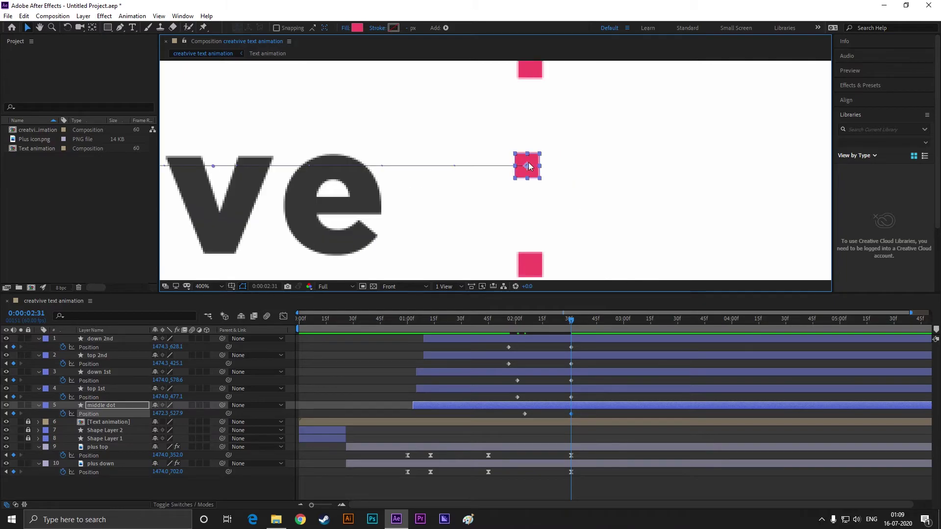
drag(527, 168, 529, 168)
scroll(509, 198, down, 2)
click(538, 129)
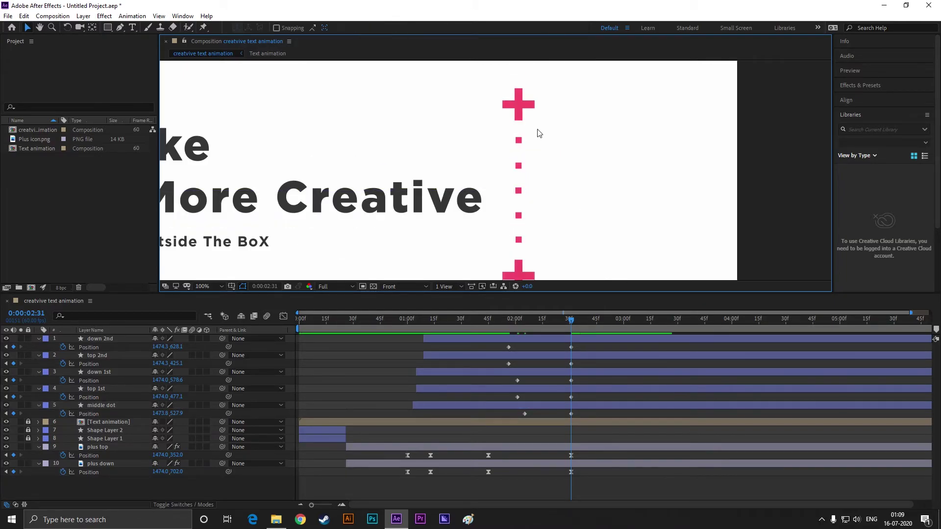
scroll(539, 236, down, 1)
drag(574, 322, 447, 327)
key(space)
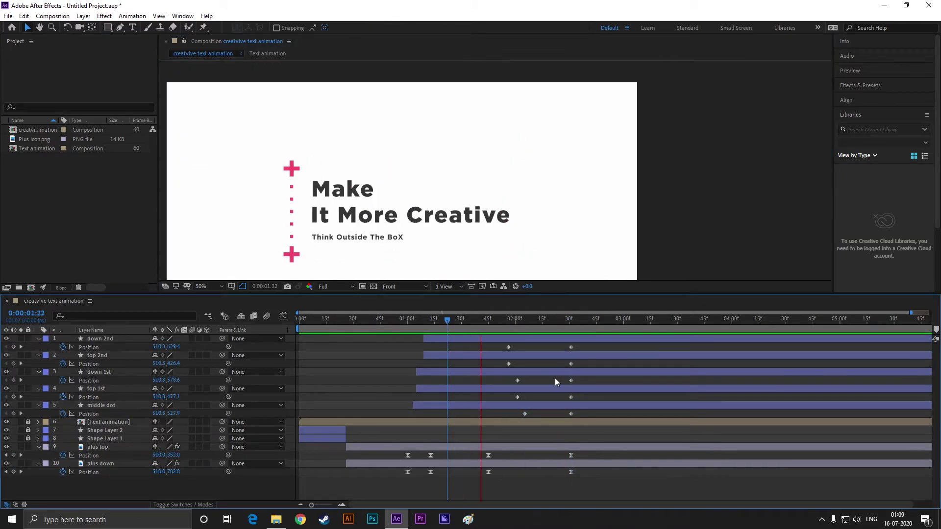
Apply Easy Ease (F9) to the plus and dot Position keyframes and preview the result
click(576, 322)
drag(576, 322, 574, 418)
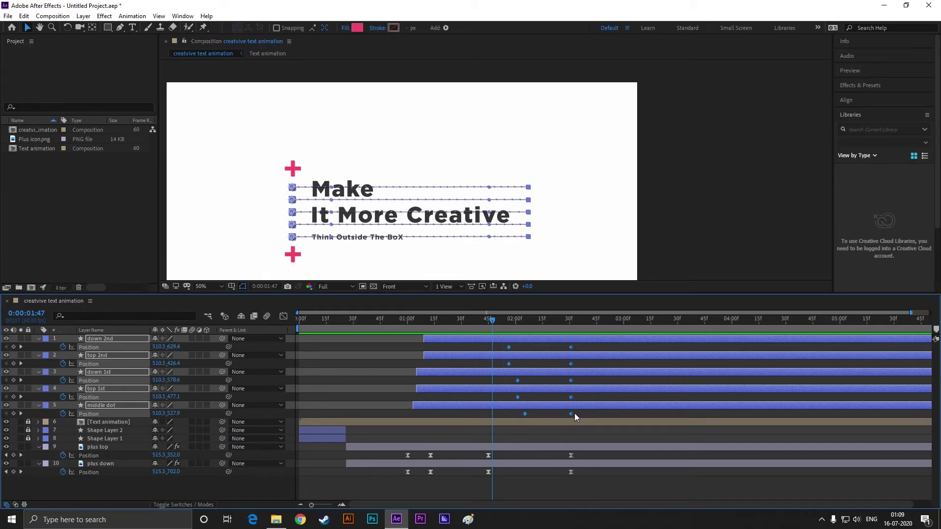
key(F9)
key(space)
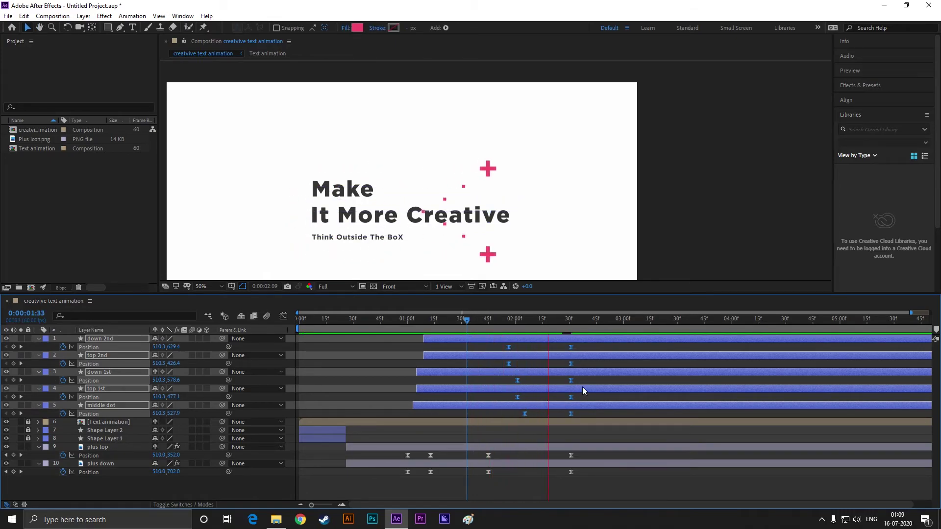
key(space)
drag(576, 328, 508, 325)
Unlock and select the Text animation layer
click(557, 237)
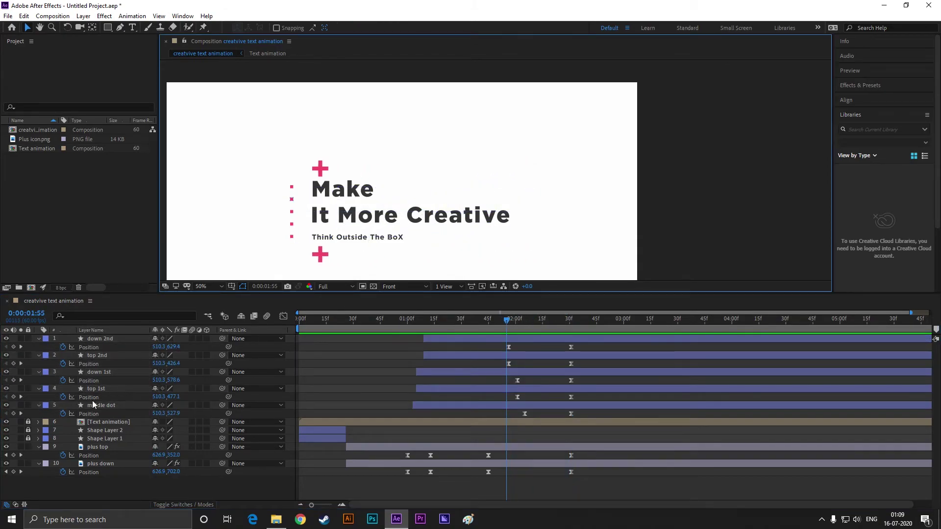
click(28, 423)
click(120, 423)
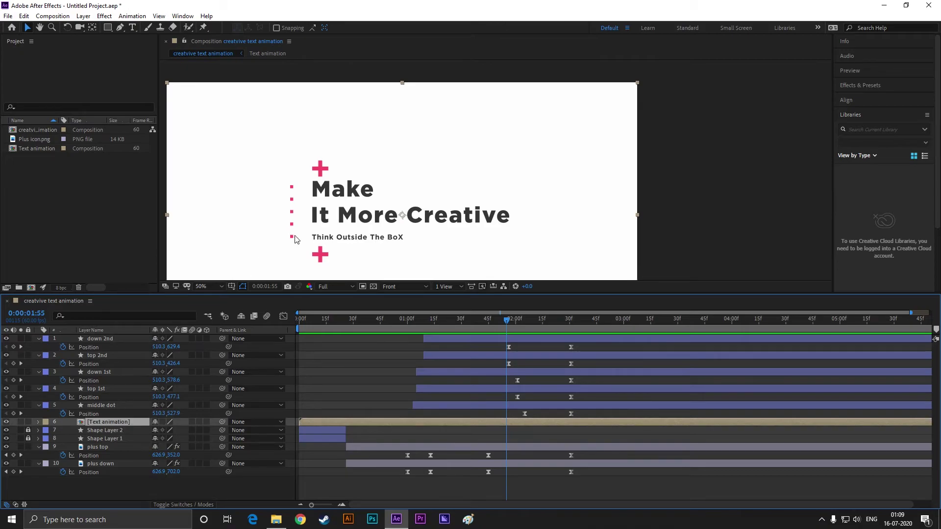
Turn on Collapse Transformations for the Text animation layer and frame the text block
click(162, 423)
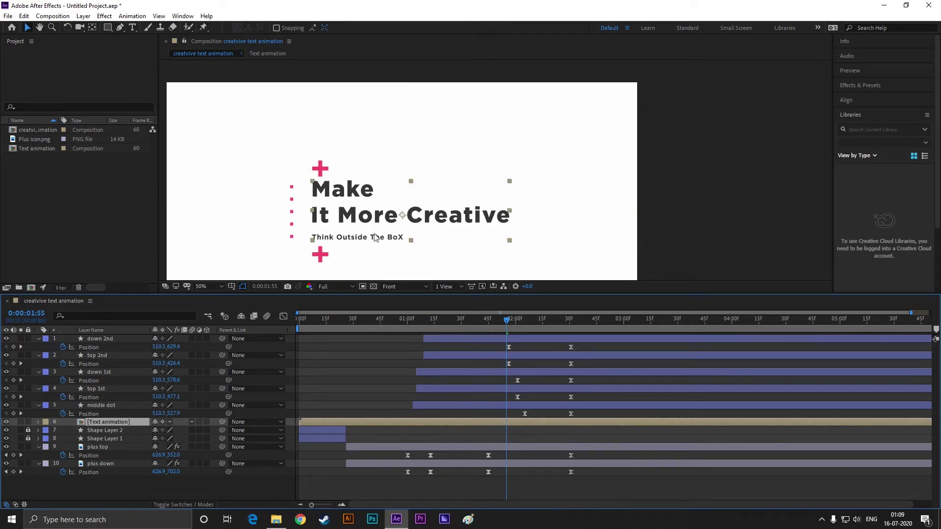
click(121, 28)
scroll(316, 190, up, 1)
drag(337, 167, 337, 86)
scroll(336, 196, down, 1)
mouse_move(348, 160)
mouse_down()
mouse_move(346, 175)
mouse_move(341, 157)
mouse_up()
scroll(343, 175, up, 1)
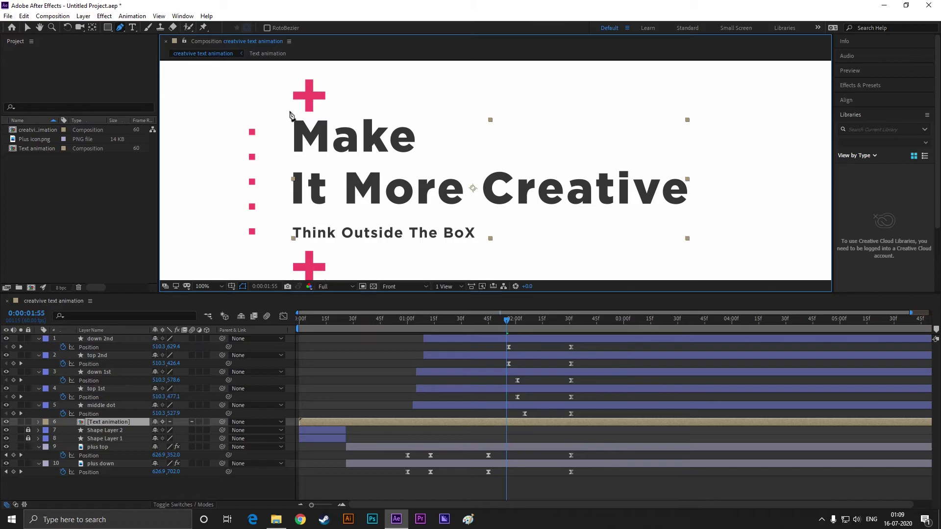
Draw a closed arrow-shaped mask around the text, pointed on the left, with a level top edge
click(288, 111)
click(252, 182)
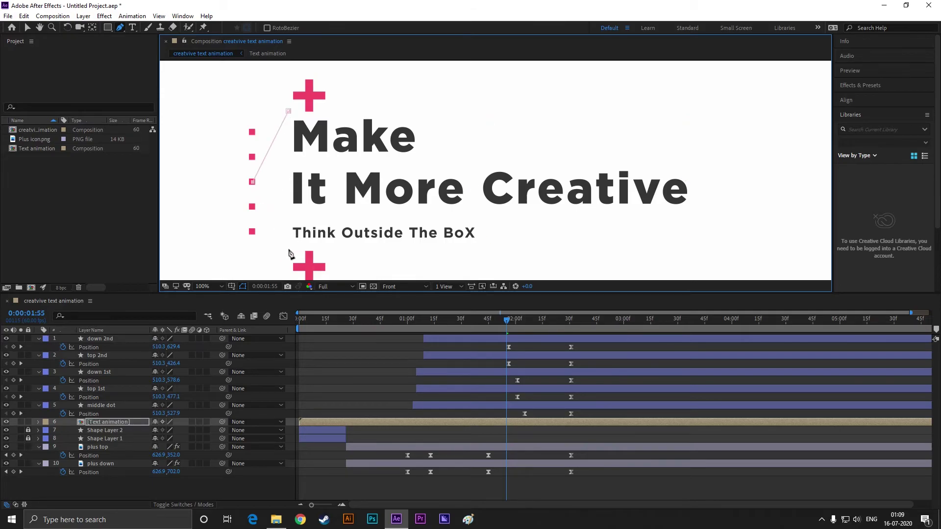
click(291, 252)
click(703, 251)
click(703, 118)
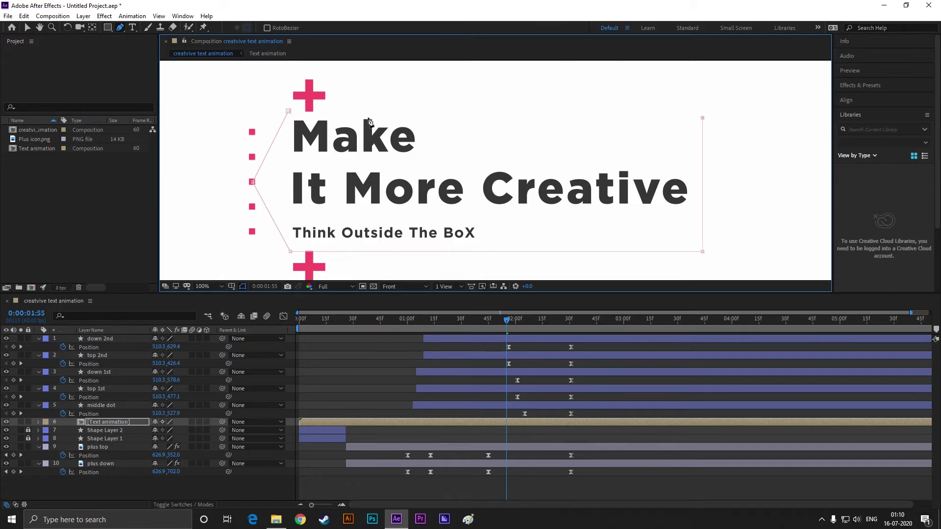
click(288, 112)
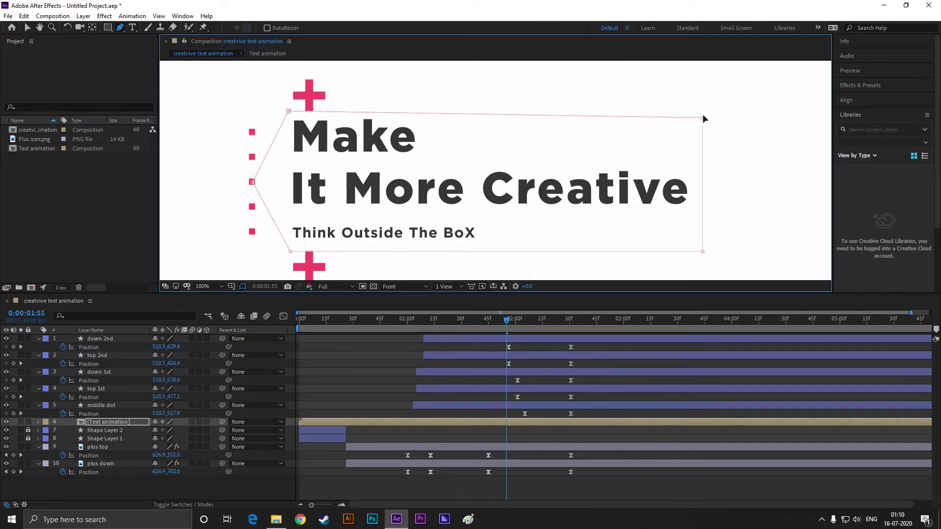
drag(703, 118, 702, 114)
scroll(392, 174, down, 2)
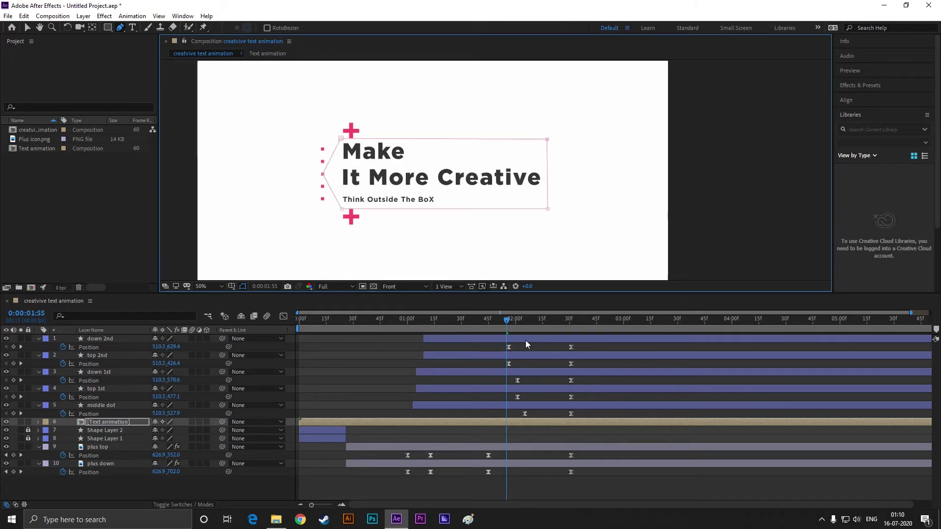
key(space)
Keyframe Mask 1's path at about 2:02 and slide it right by 2:31 to hide the text
click(110, 423)
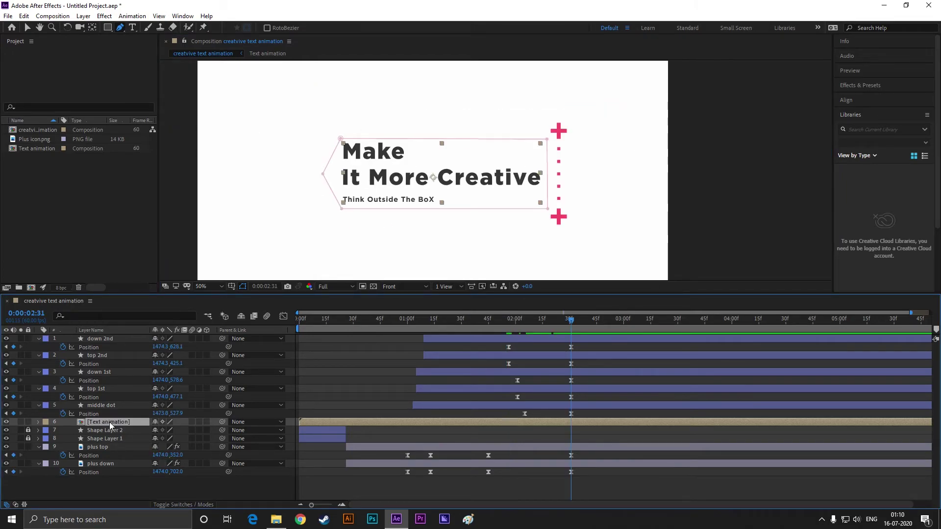
click(38, 422)
click(47, 431)
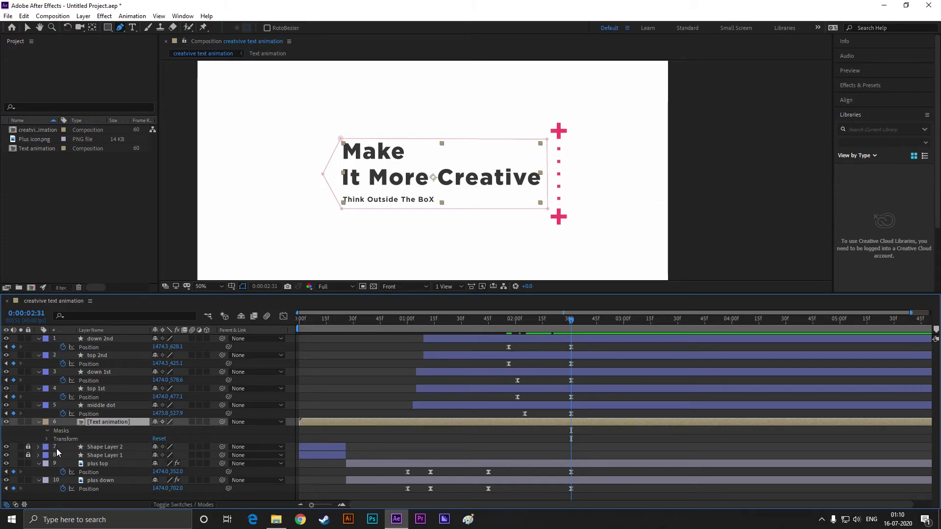
click(55, 439)
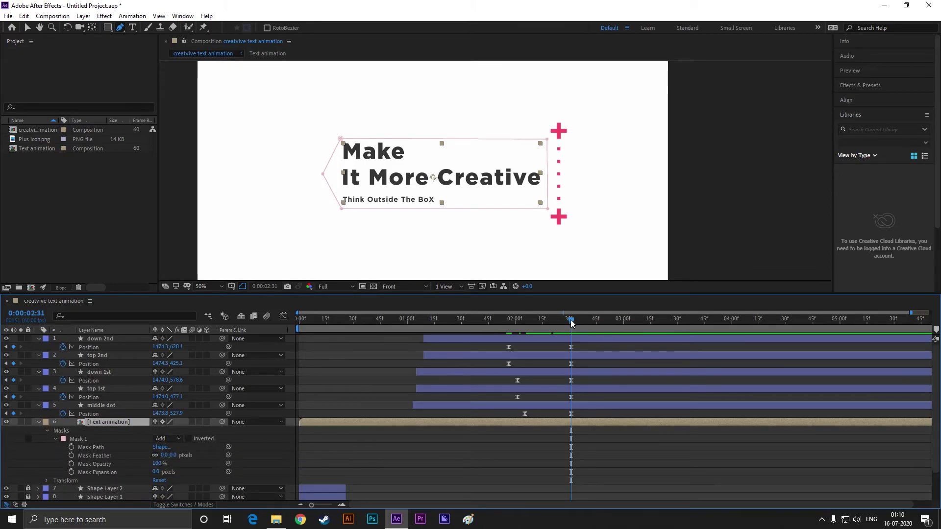
drag(571, 320, 517, 329)
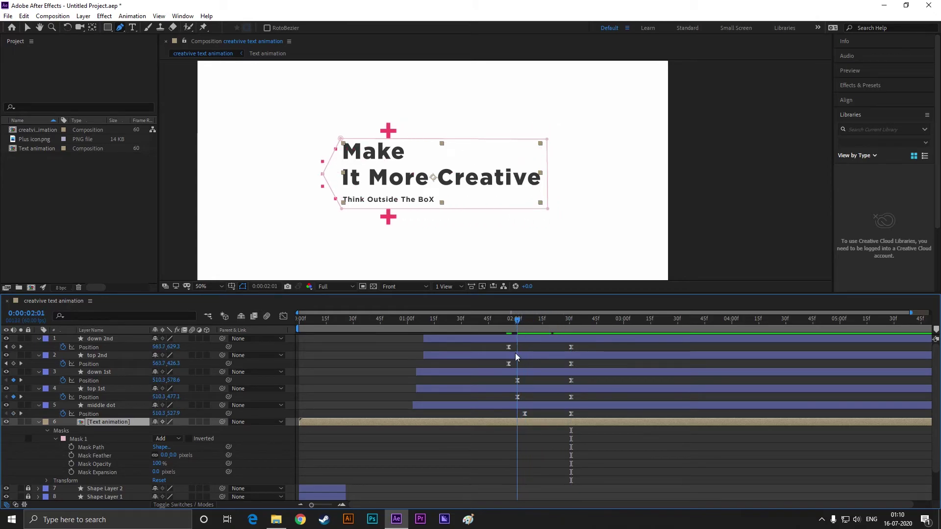
click(72, 447)
drag(527, 319, 571, 320)
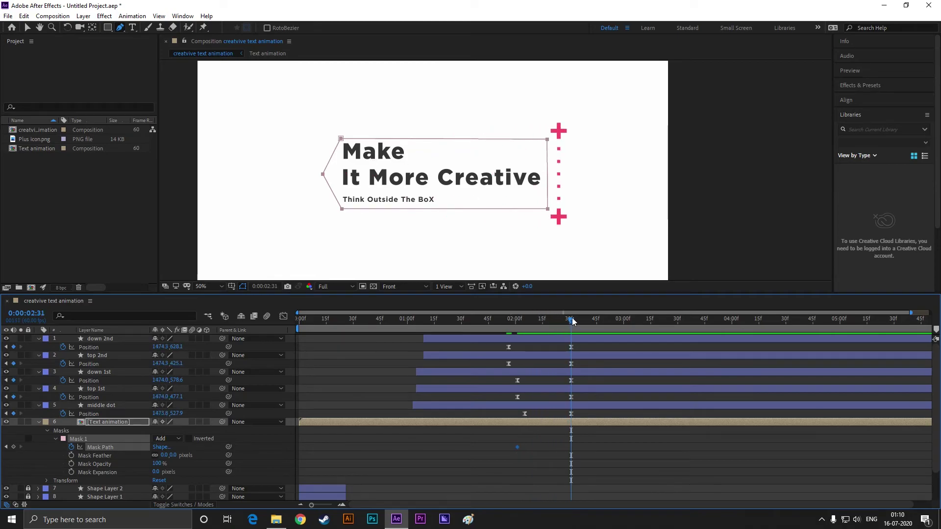
drag(341, 141, 579, 141)
Ease the mask path keyframes with F9, collapse the five dot layers' rows, and return to the start
key(space)
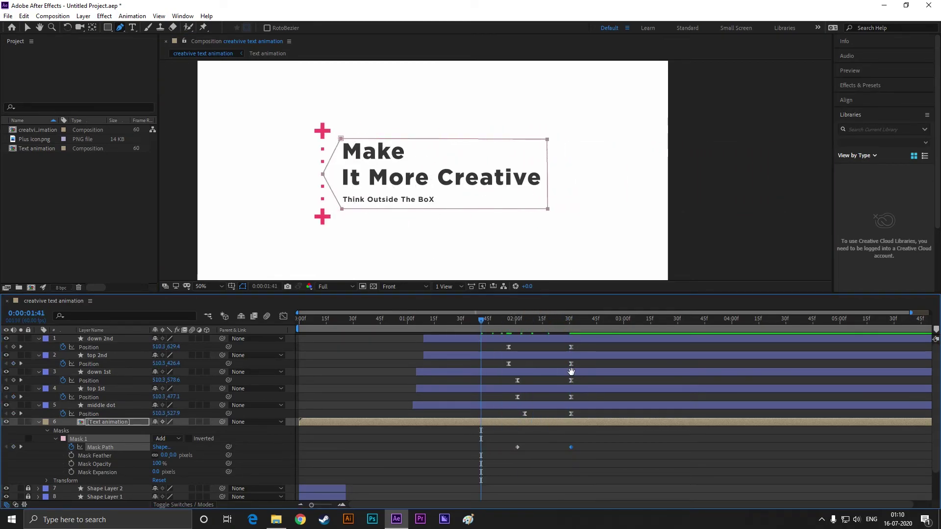
key(g)
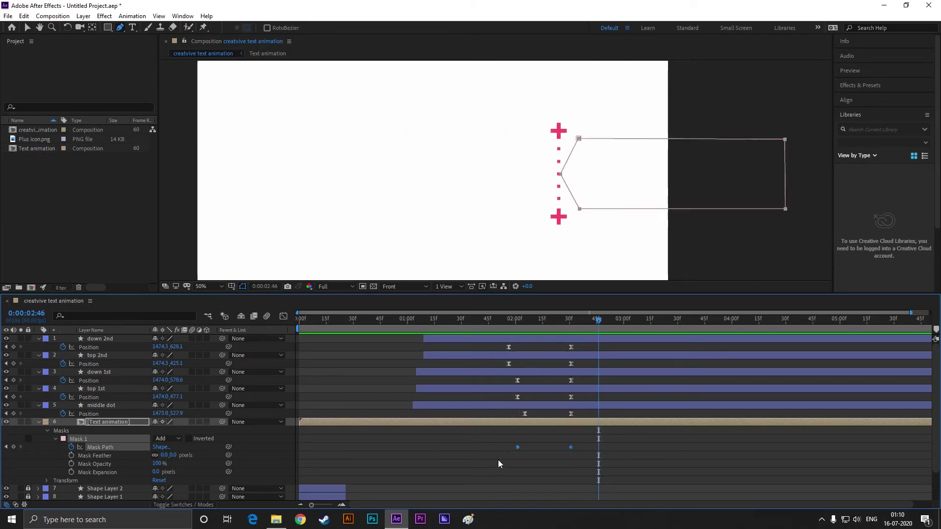
key(F9)
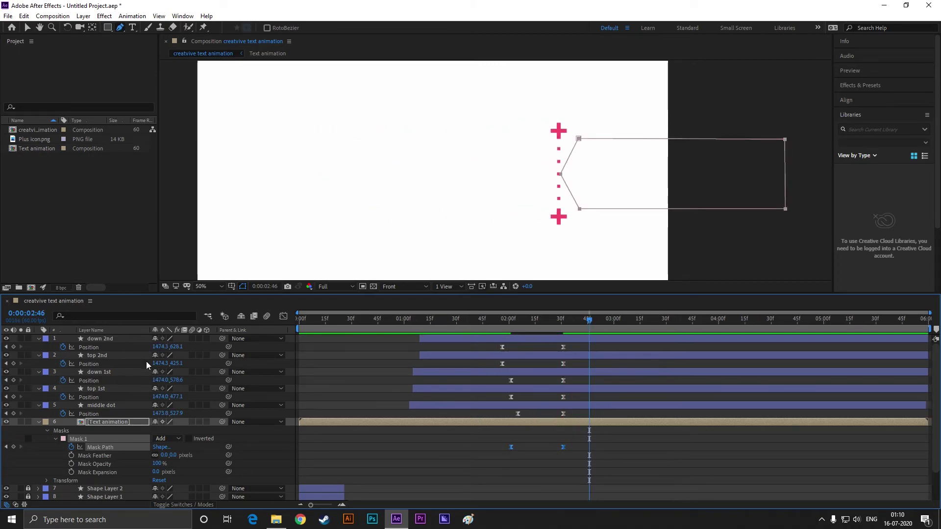
click(119, 338)
shift+click(104, 406)
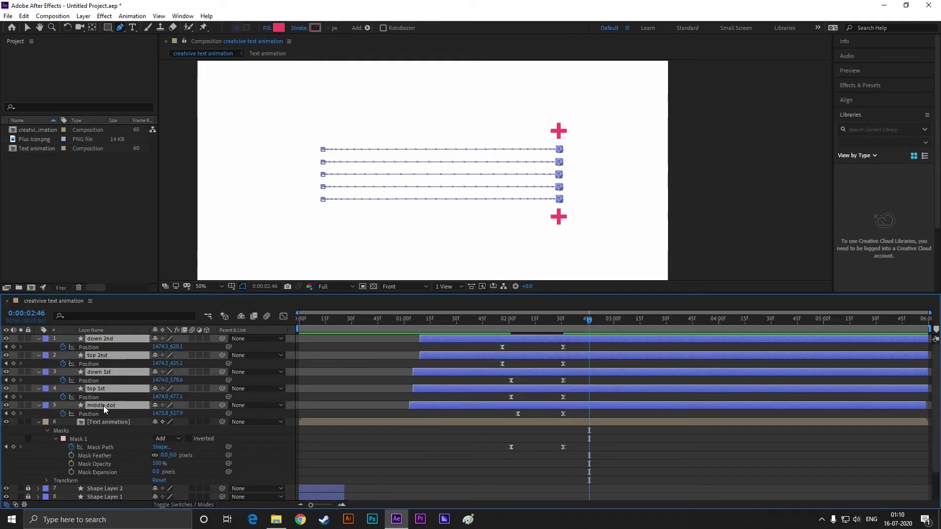
key(u)
key(Home)
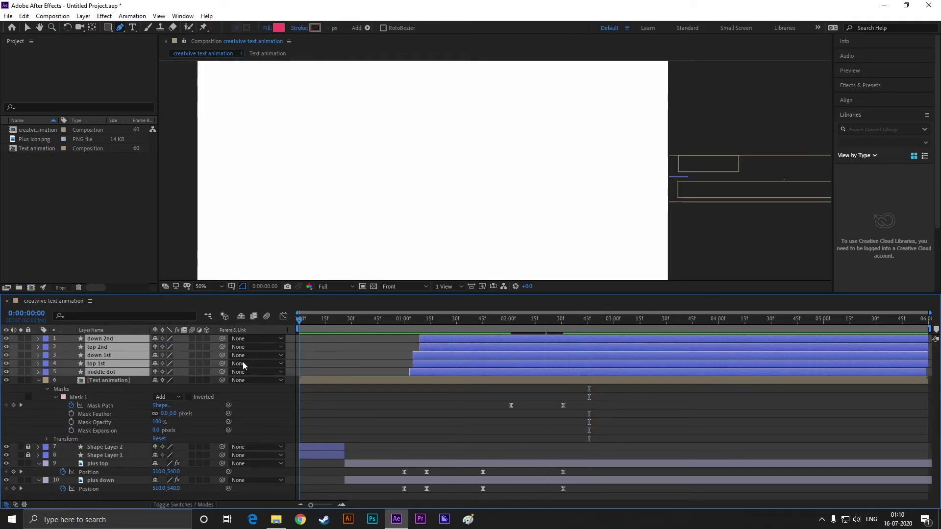
Add Position keyframes to both pluses at 2:38, replacing ones mistakenly set at 2:45
key(space)
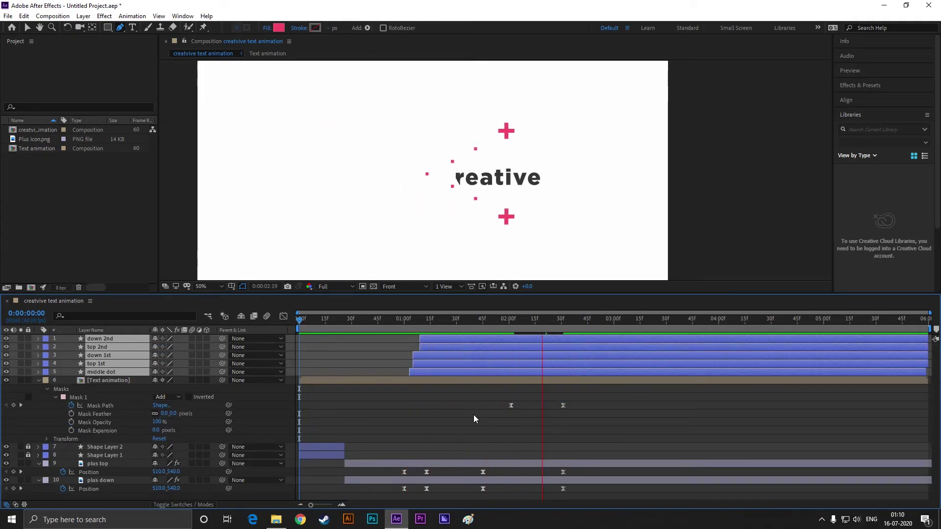
key(space)
drag(486, 215, 479, 223)
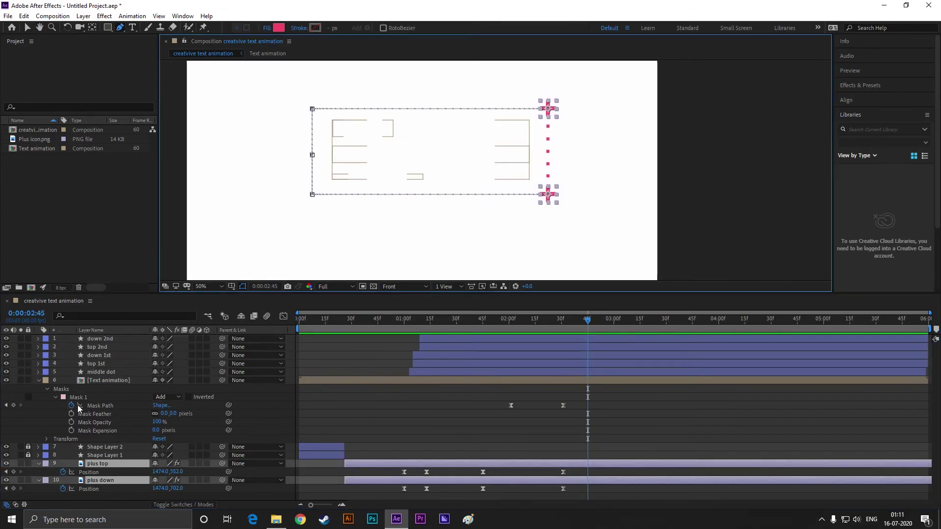
click(40, 380)
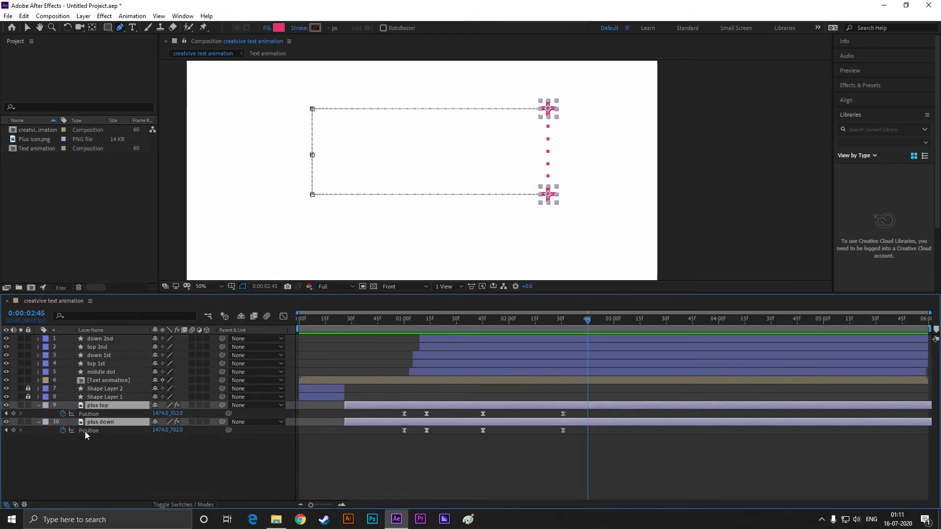
click(13, 431)
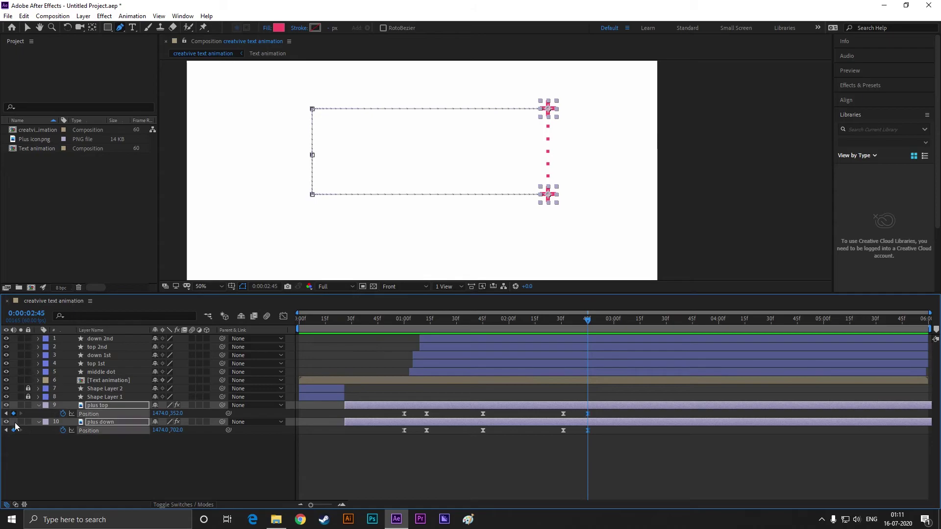
key(Delete)
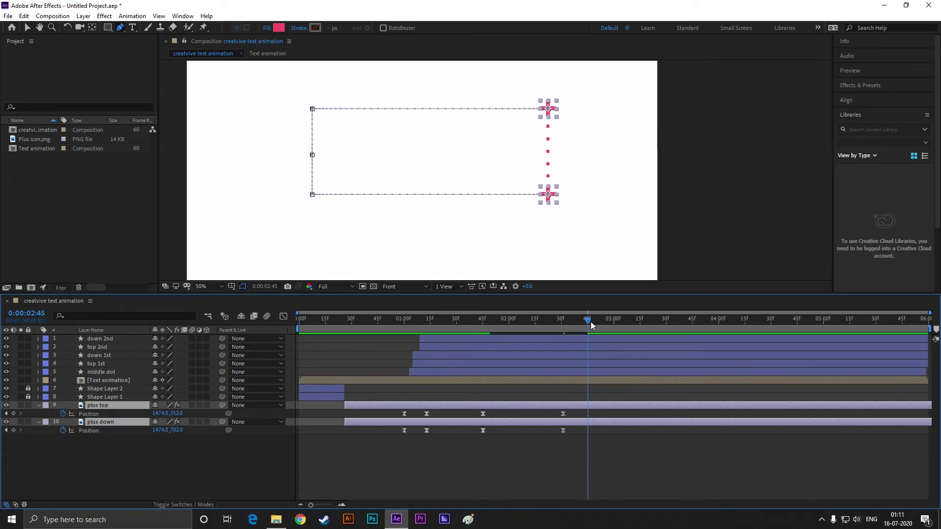
mouse_move(588, 322)
mouse_down()
mouse_move(577, 322)
mouse_move(601, 319)
mouse_up()
click(14, 414)
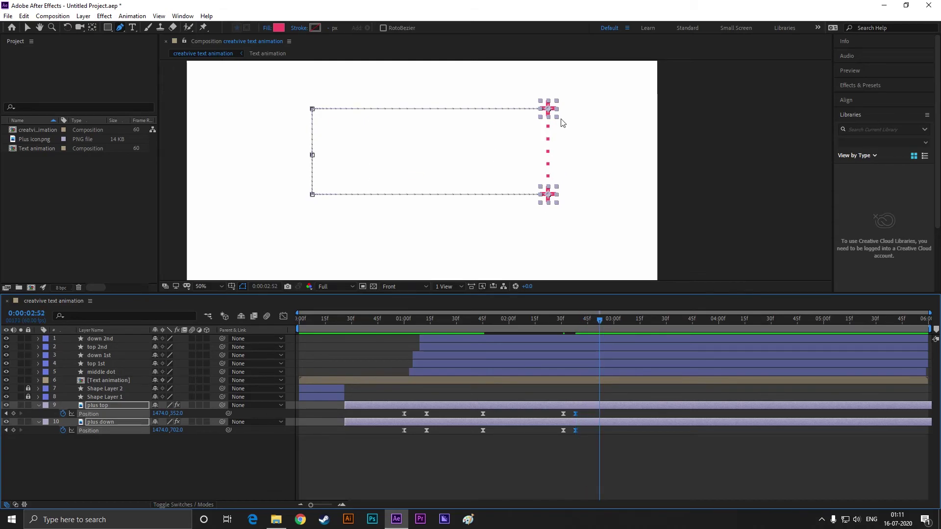
Lower the plus top to the middle of the dotted line, Y 528
scroll(561, 120, up, 2)
click(608, 156)
key(ctrl+z)
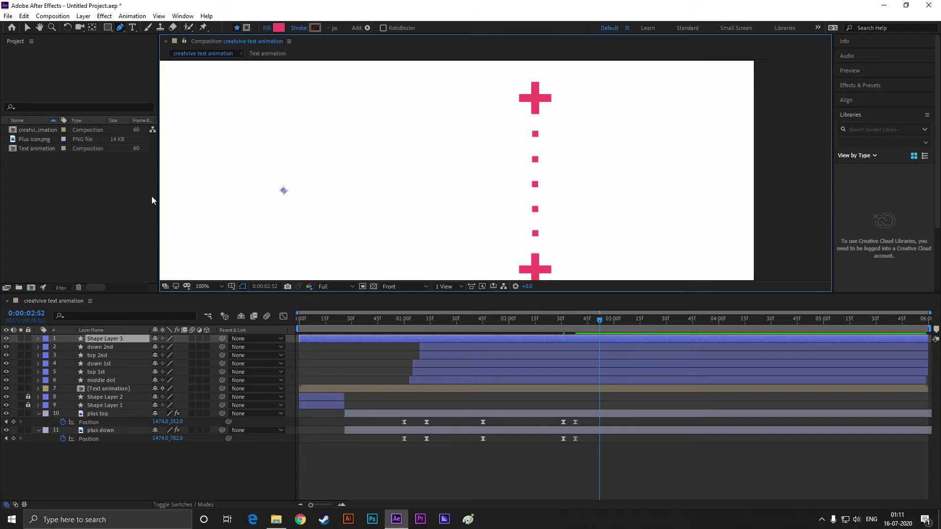
click(101, 414)
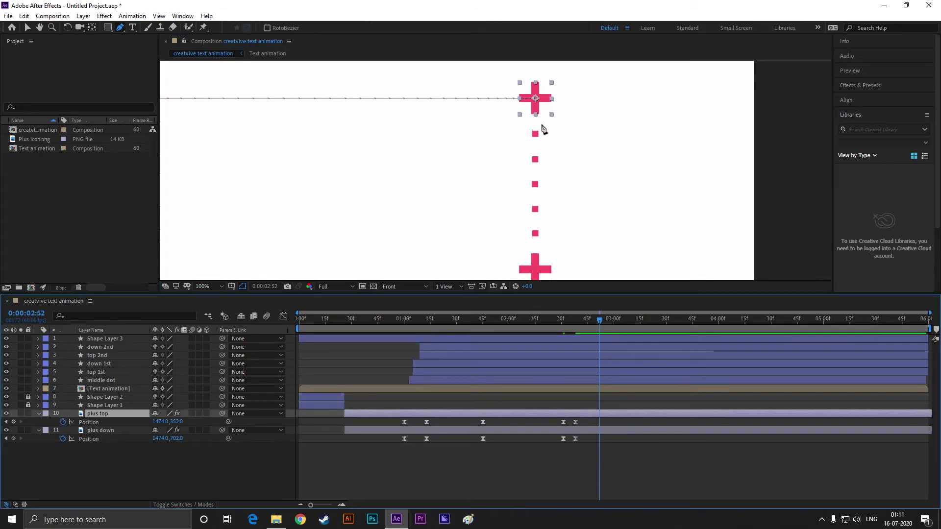
key(v)
drag(536, 99, 539, 166)
key(ctrl+z)
drag(176, 422, 212, 423)
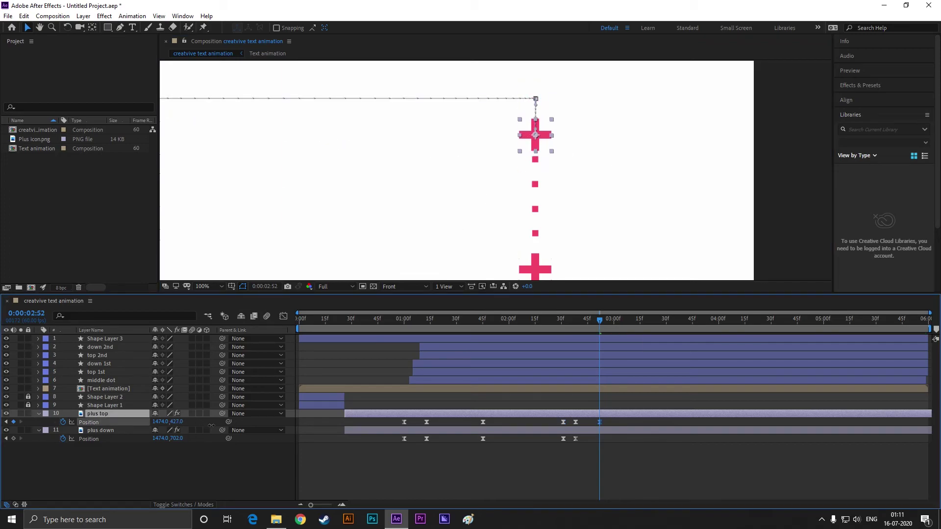
drag(159, 422, 148, 423)
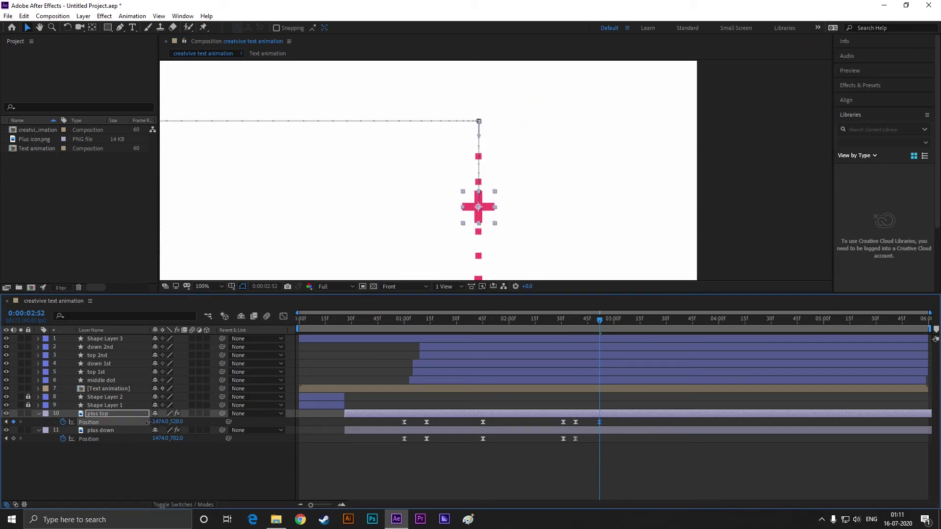
Set the plus down's vertical position to 528 as well
click(101, 431)
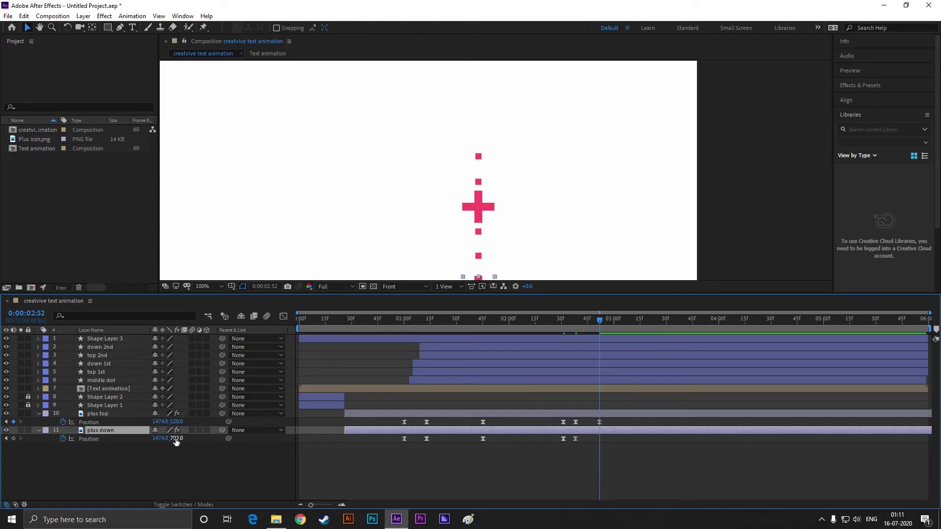
key(ctrl+v)
drag(89, 439, 89, 439)
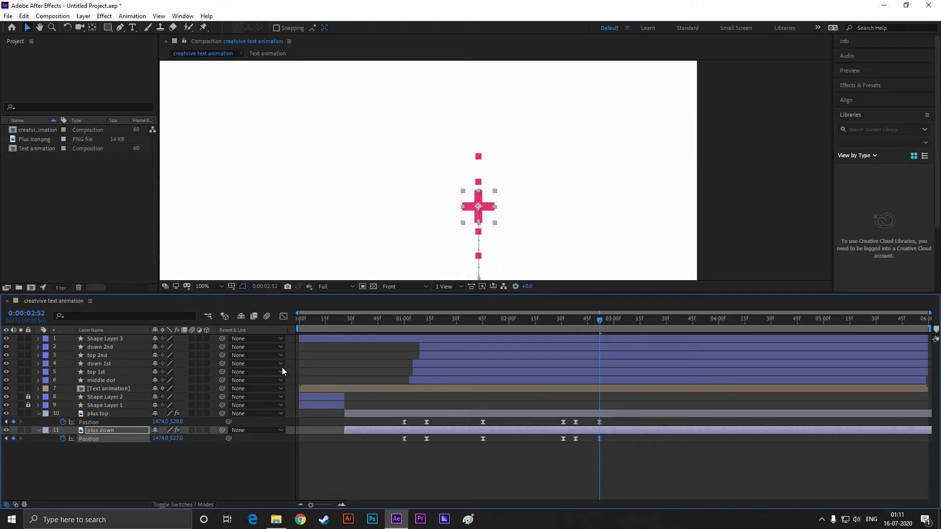
scroll(487, 205, up, 2)
drag(483, 204, 500, 144)
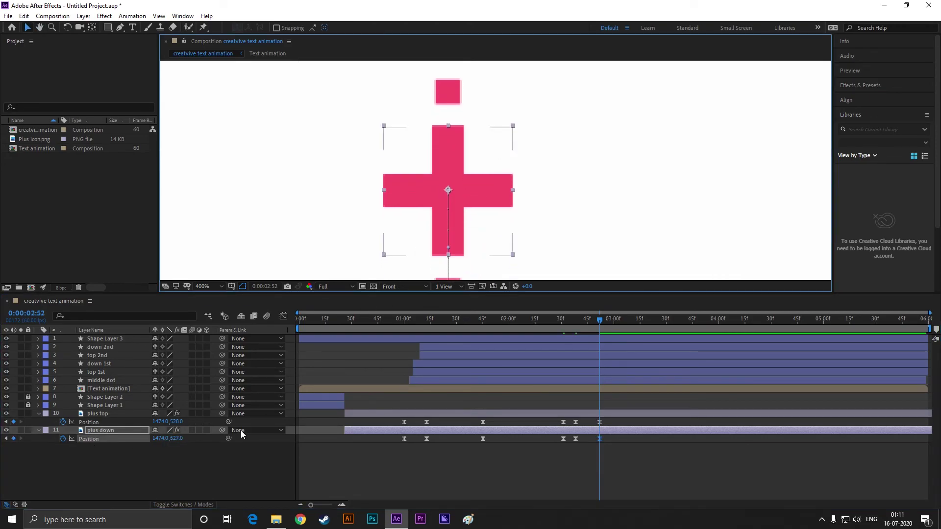
drag(175, 439, 175, 439)
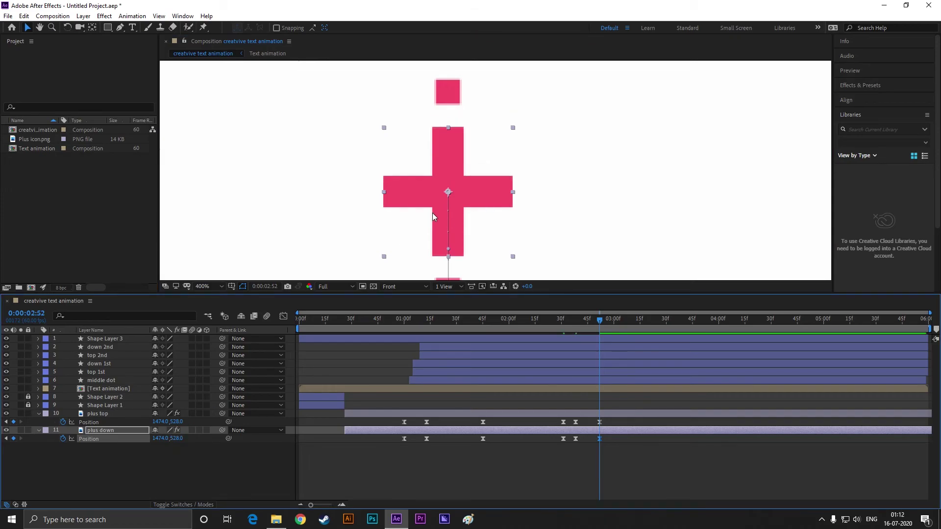
scroll(432, 212, down, 4)
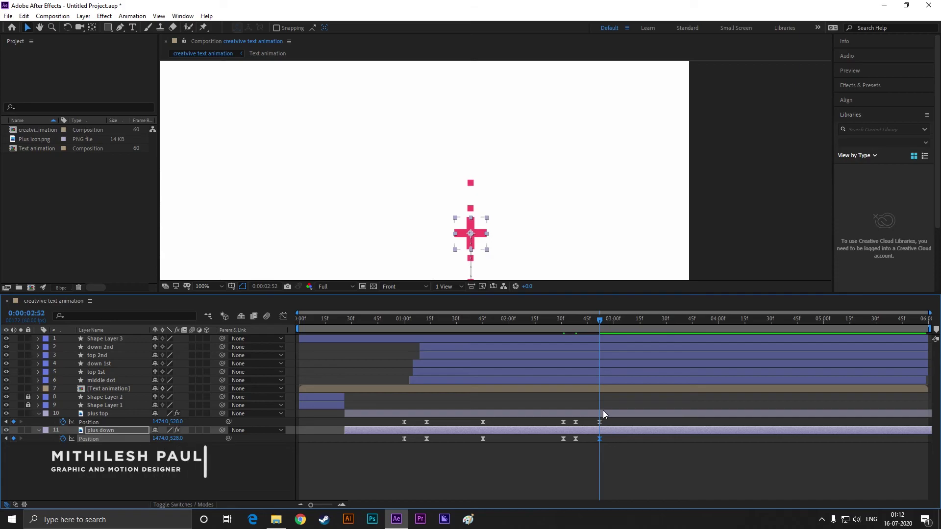
Trim the plus down layer to end at 2:52 with Alt+]
click(516, 468)
click(81, 434)
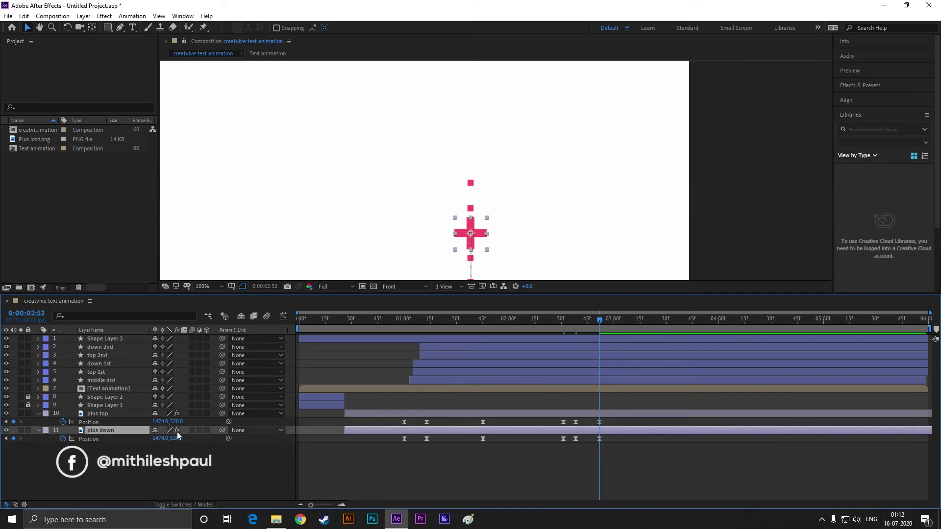
key(alt+bracketright)
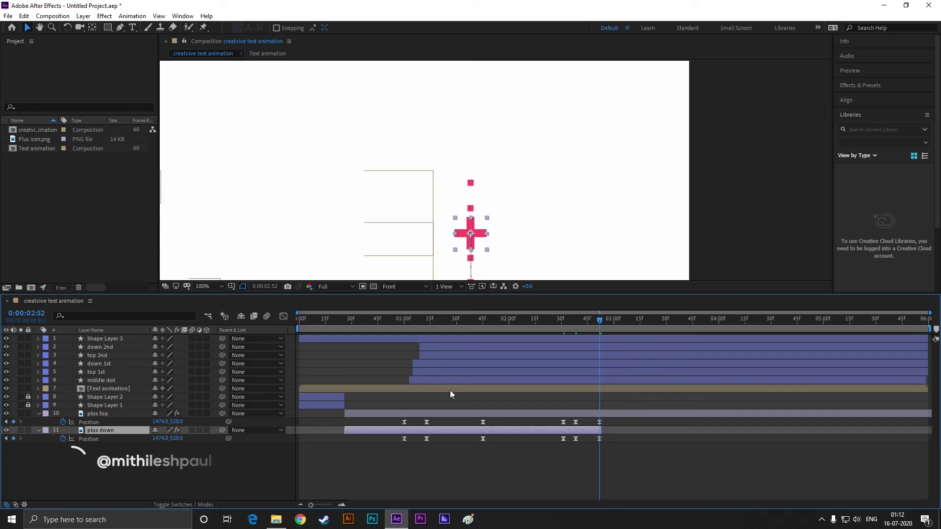
drag(520, 183, 522, 112)
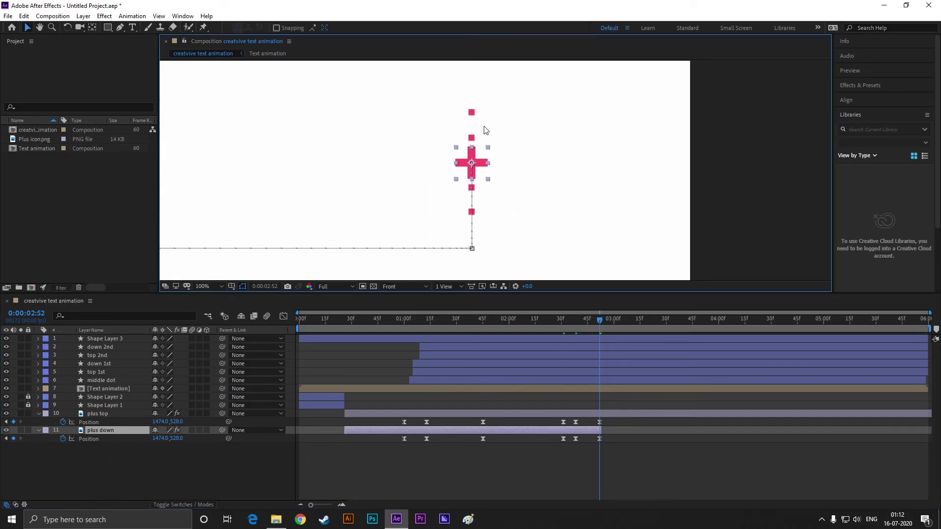
drag(599, 321, 578, 325)
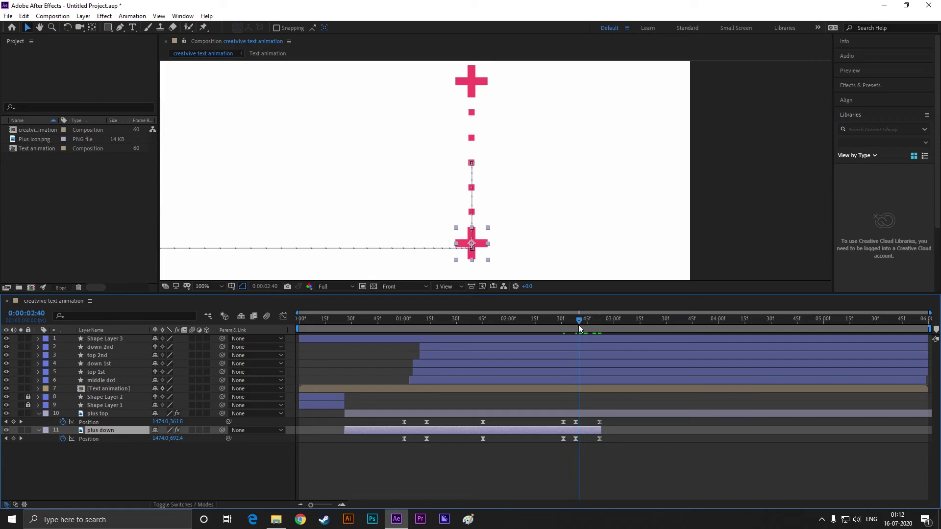
click(102, 340)
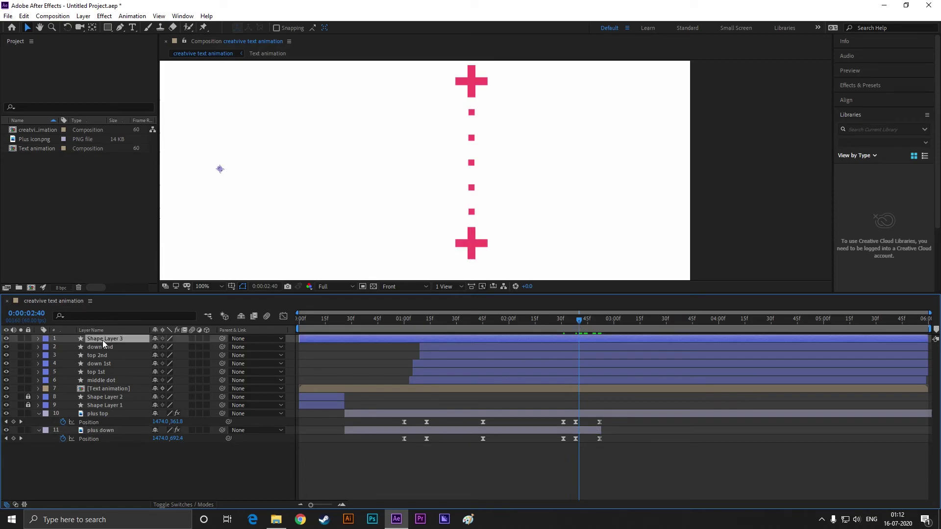
Delete the stray Shape Layer 3 and end the down 2nd and top 2nd layers at 2:43
key(Delete)
click(124, 338)
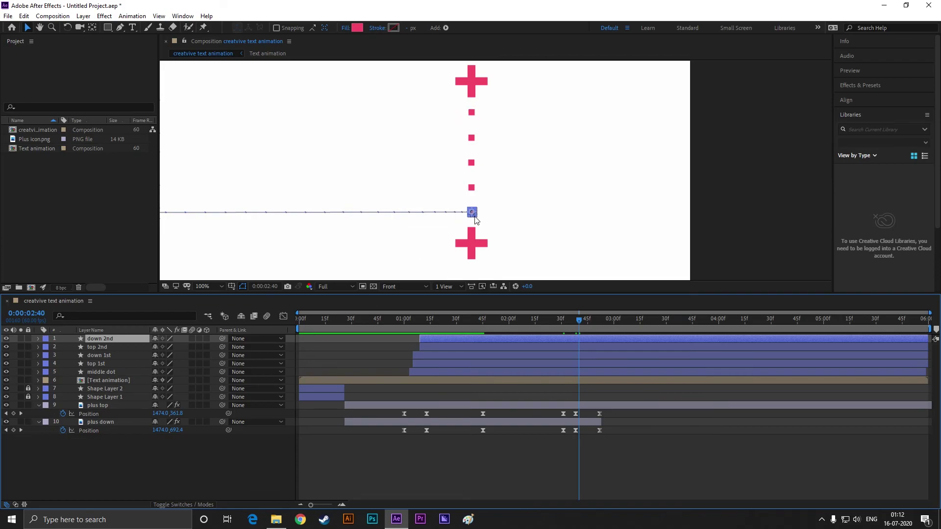
shift+click(94, 348)
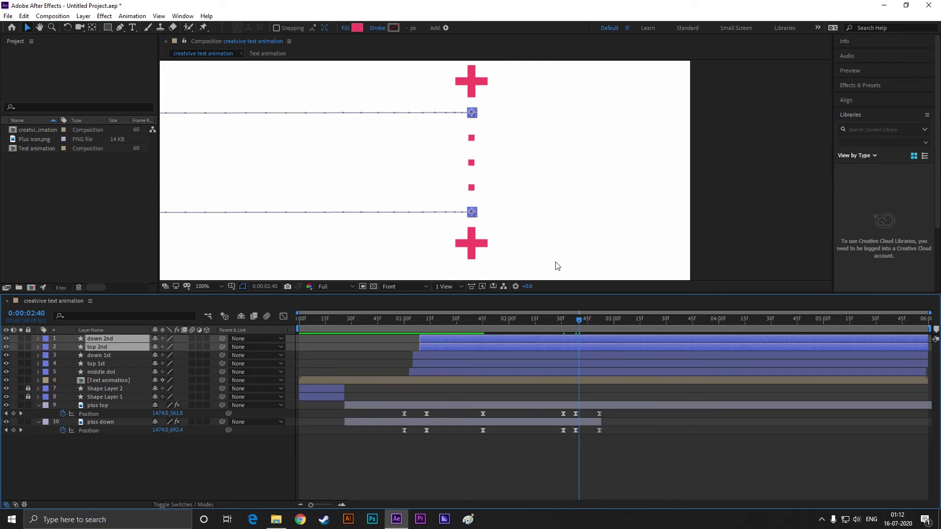
click(585, 319)
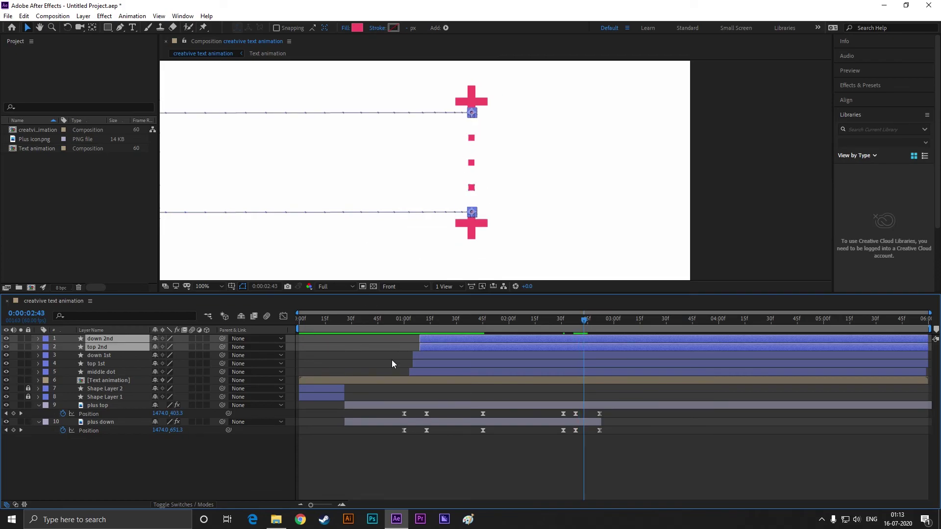
key(alt+bracketright)
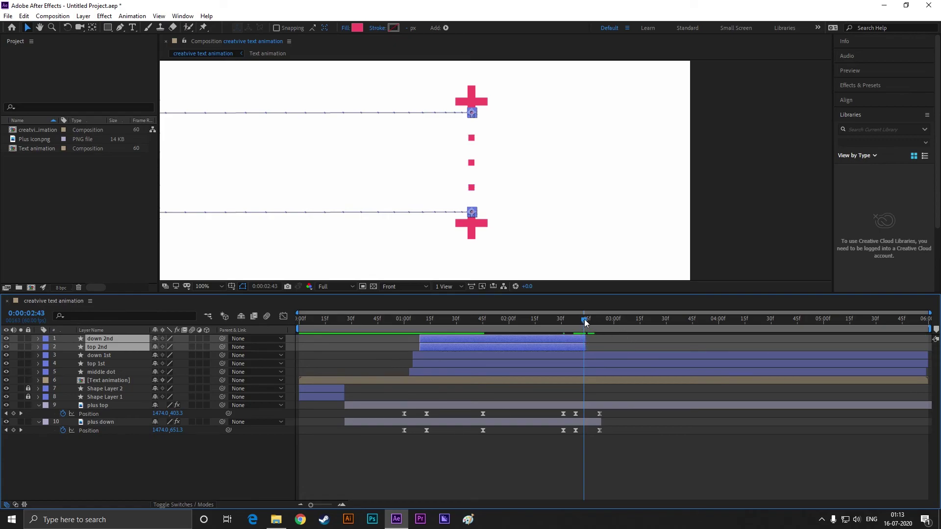
End the down 1st and top 1st layers at 2:47 and the middle dot at 2:52
drag(584, 319, 593, 318)
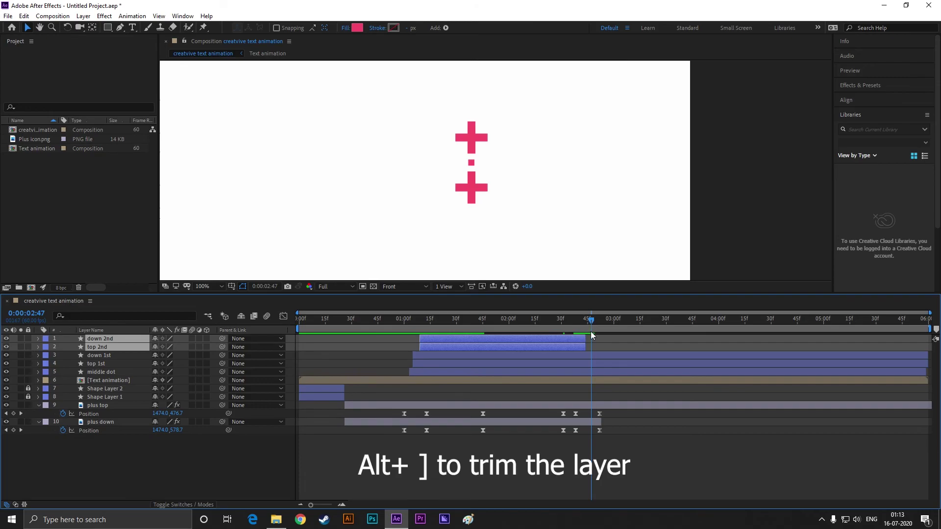
click(593, 356)
shift+click(572, 365)
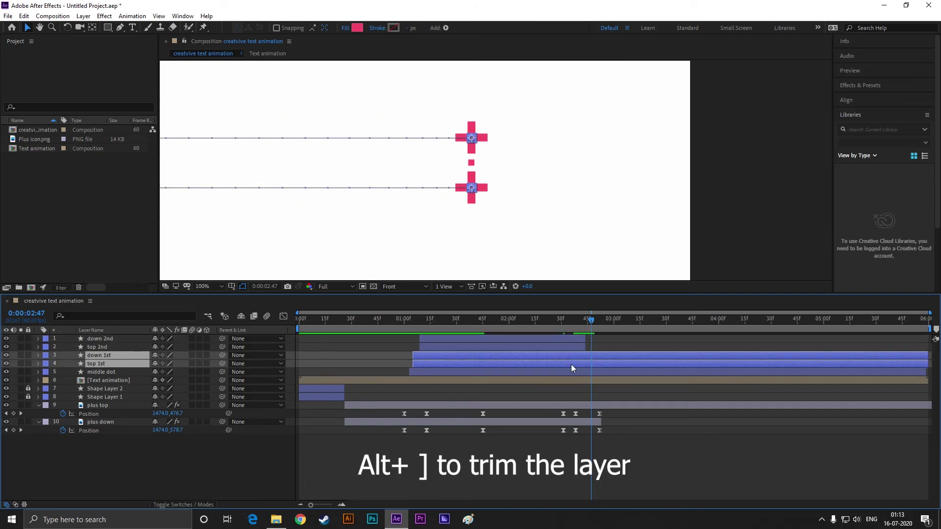
key(alt+bracketright)
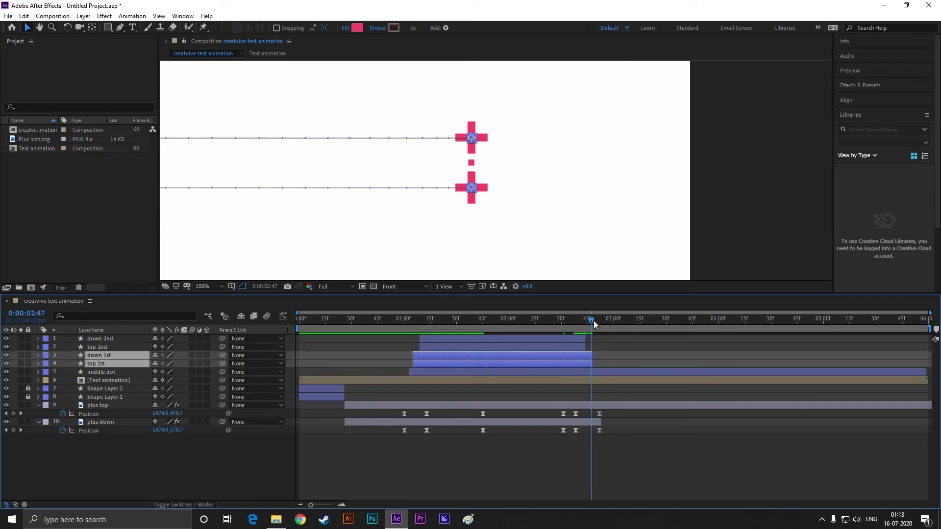
drag(593, 321, 599, 321)
click(577, 372)
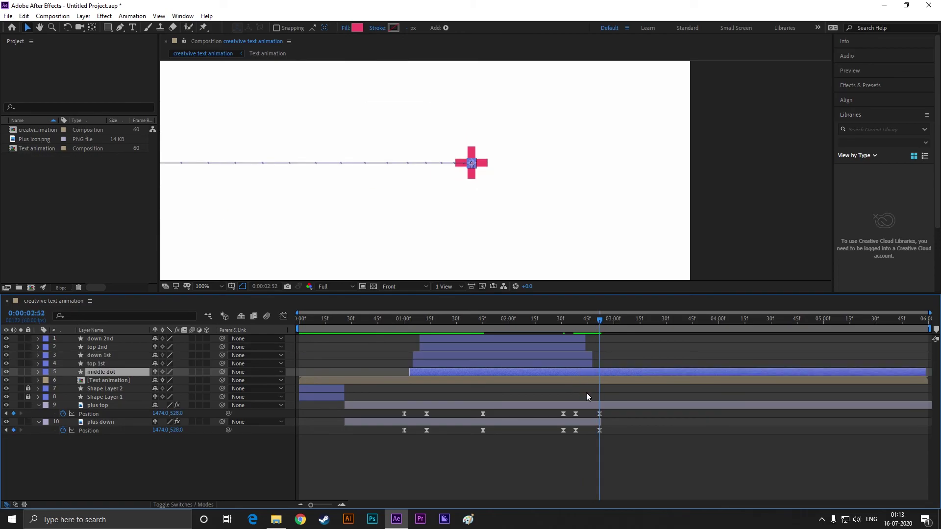
key(alt+bracketright)
Preview the animation from the text reveal and then from the start
drag(596, 319, 404, 320)
key(space)
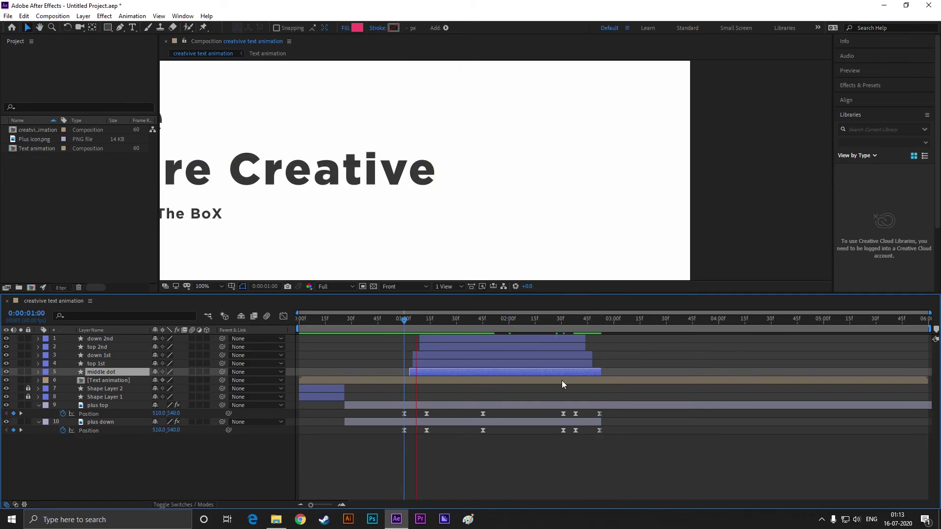
key(space)
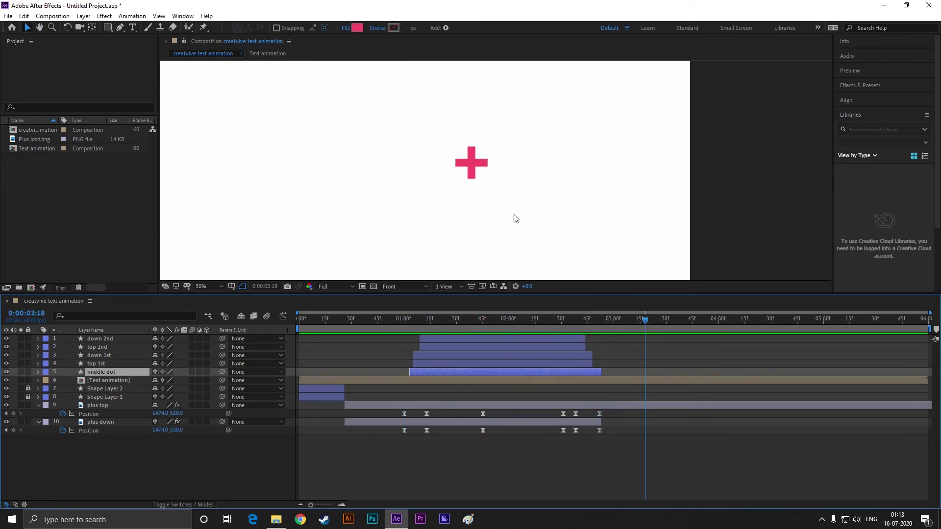
scroll(514, 219, down, 1)
drag(639, 321, 297, 331)
key(space)
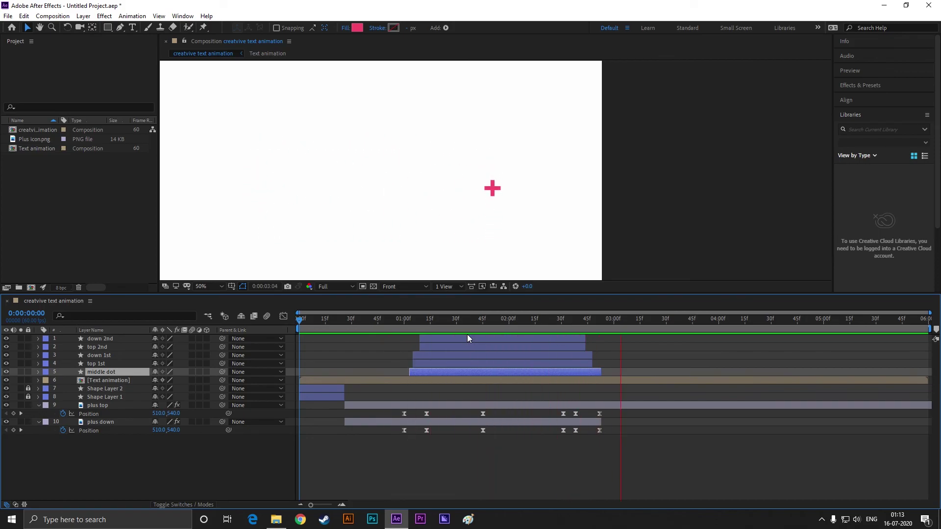
Reveal the plus top layer's Position, Scale and Rotation properties just after the pluses meet
drag(637, 316, 614, 320)
click(616, 407)
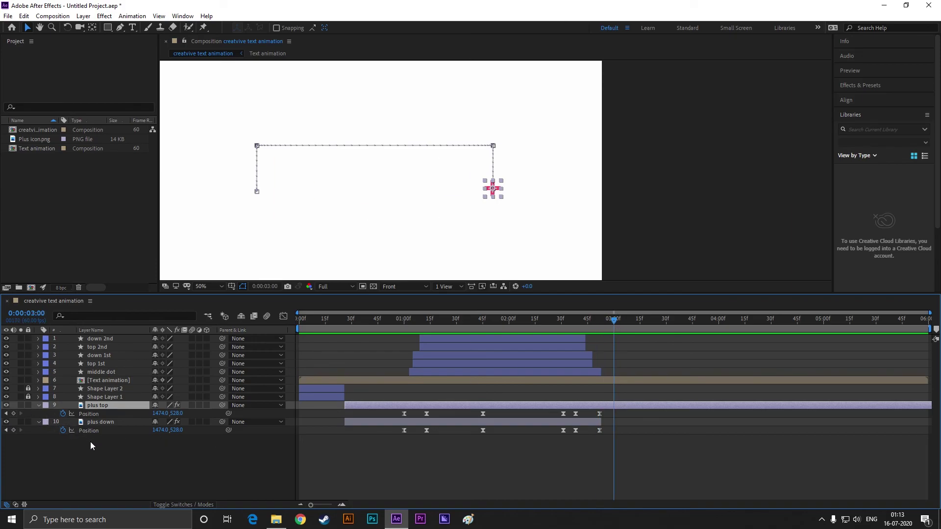
key(s)
key(s)
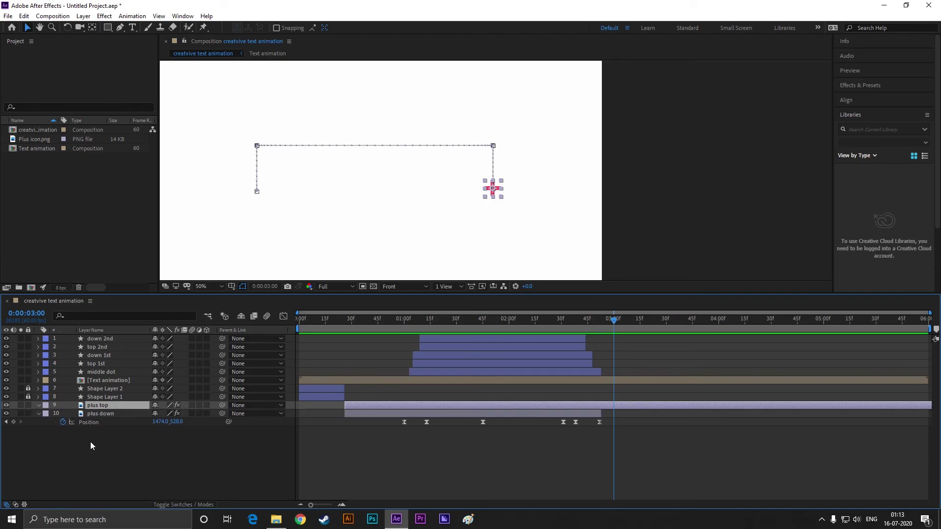
key(p)
key(shift+s)
key(shift+r)
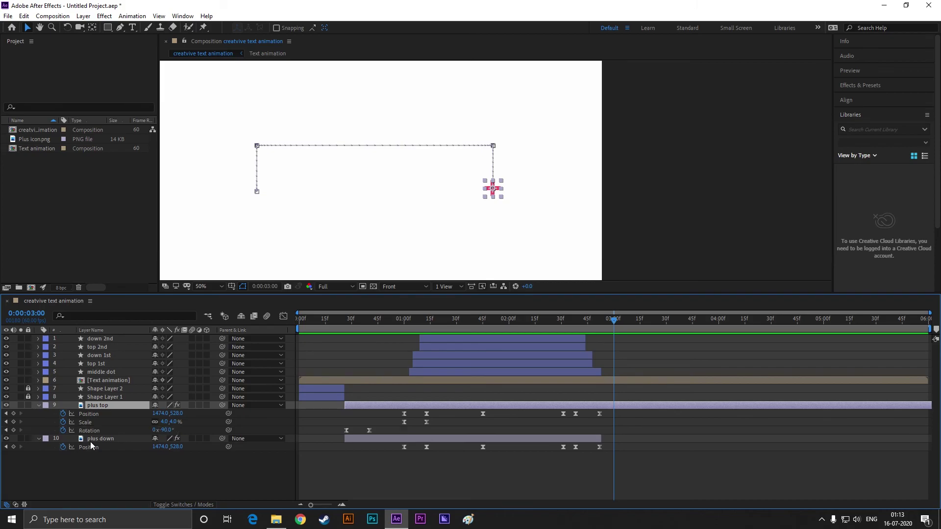
click(558, 237)
mouse_move(614, 325)
mouse_down()
mouse_move(604, 326)
mouse_move(615, 327)
mouse_up()
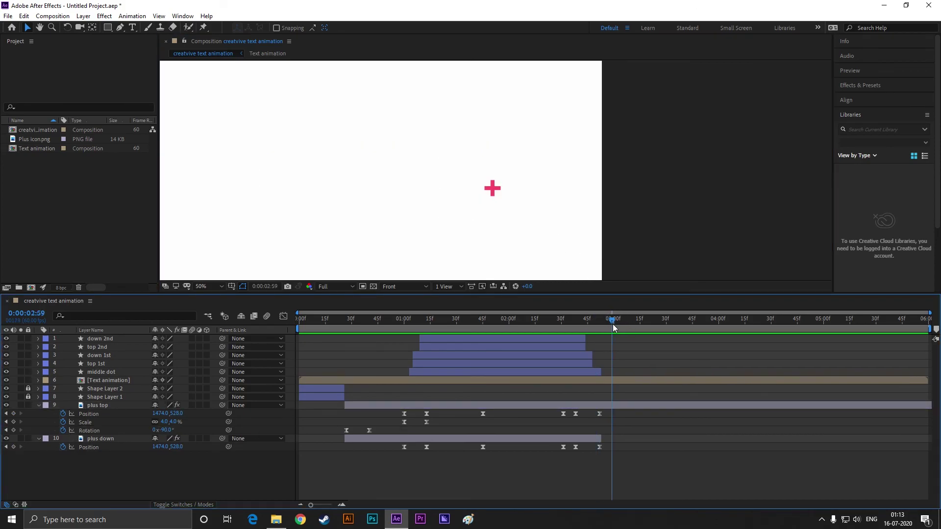
click(114, 407)
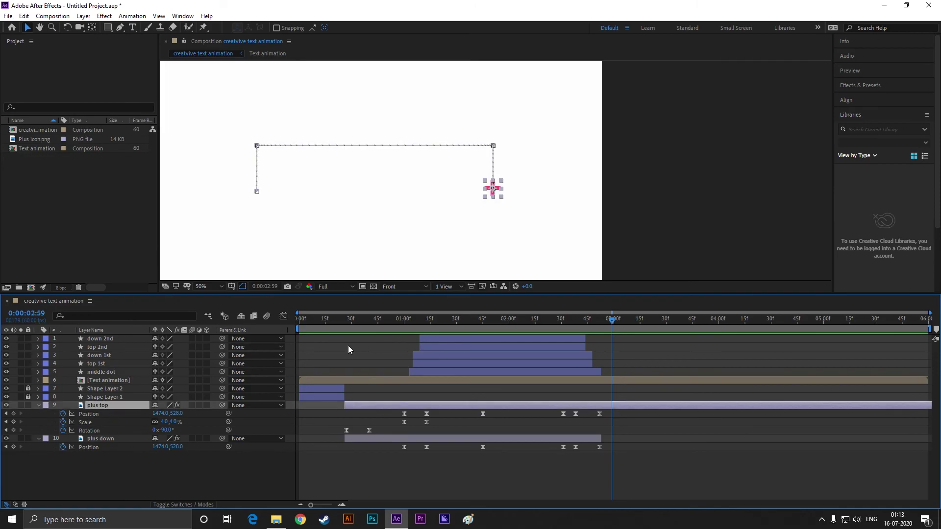
Keyframe the plus top scale from 4% at 2:59 to 5% at 3:15
click(165, 422)
click(13, 422)
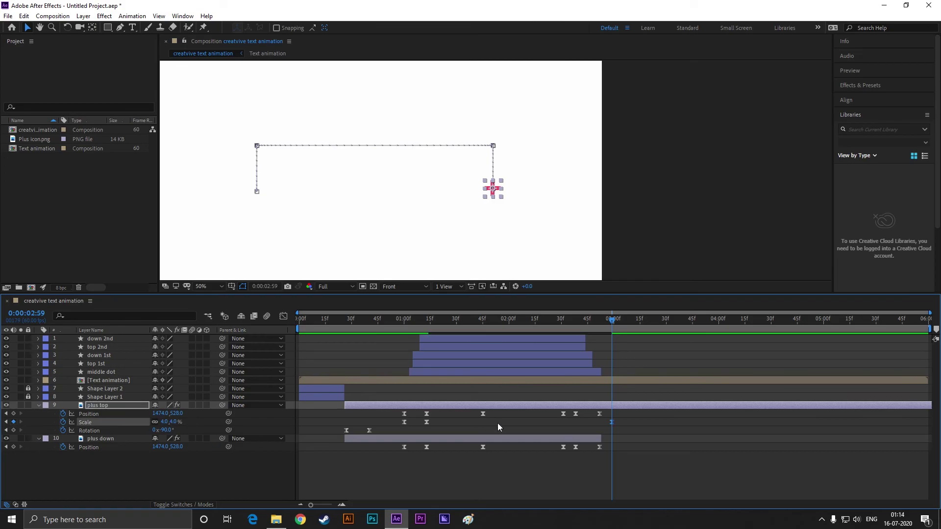
click(639, 318)
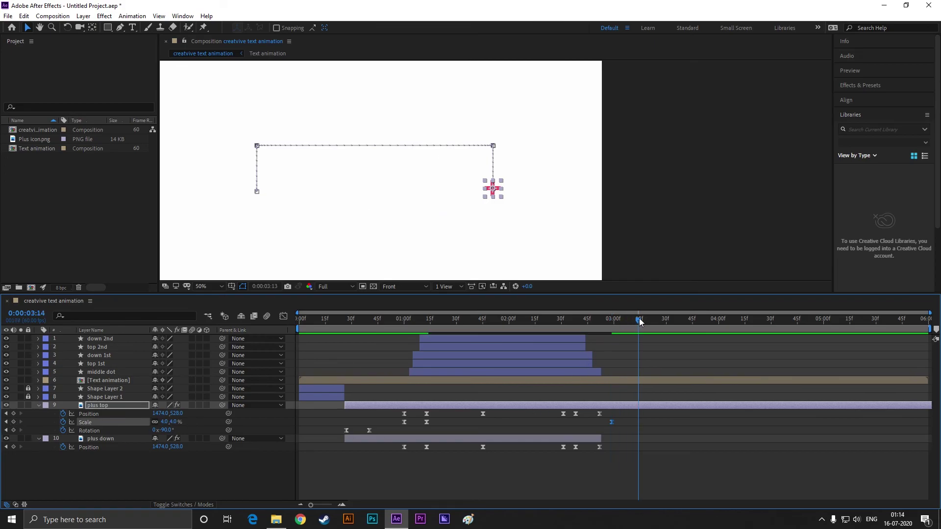
click(169, 423)
text(5)
key(Return)
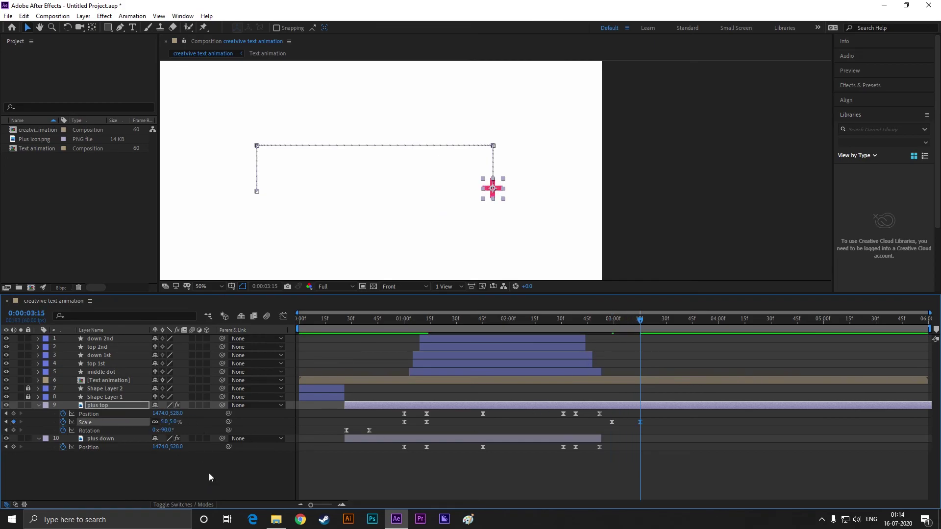
Keyframe the plus top rotation at 2:59, adding 1 full revolution by 3:15
drag(639, 319, 612, 319)
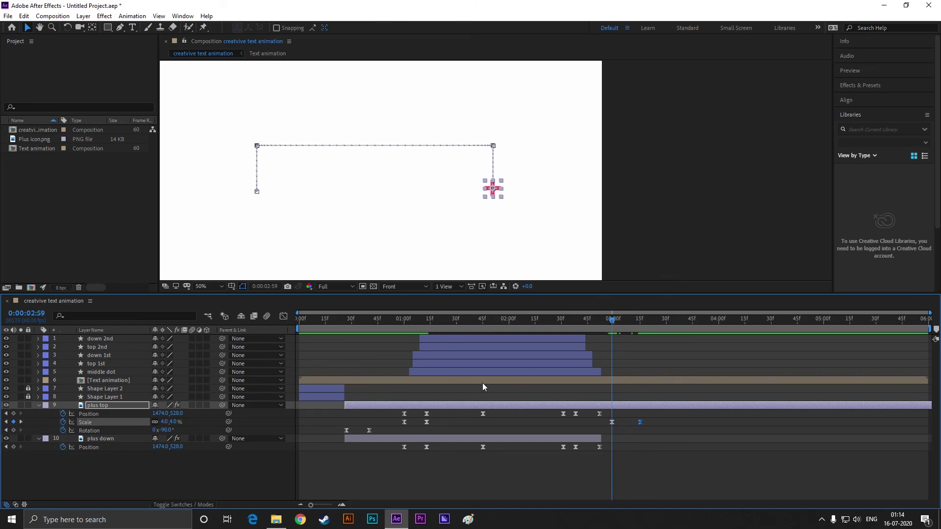
click(14, 430)
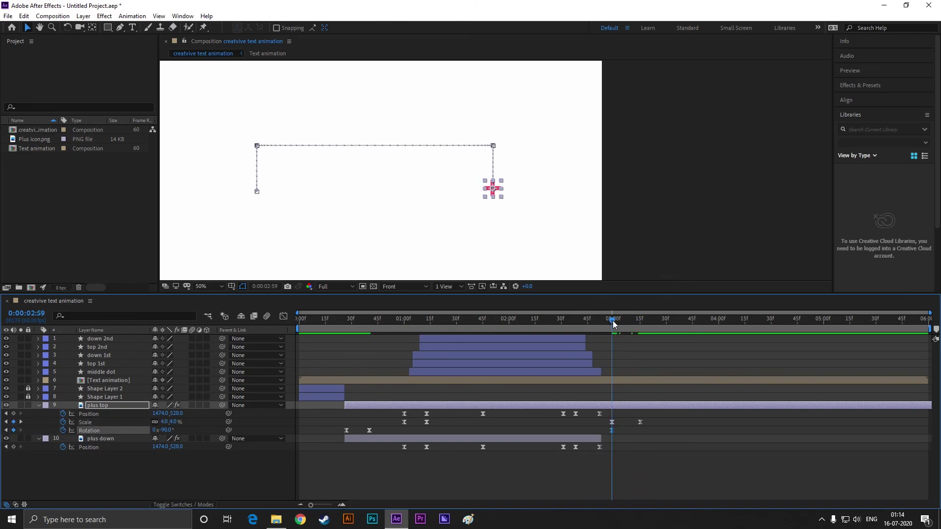
drag(612, 320, 642, 320)
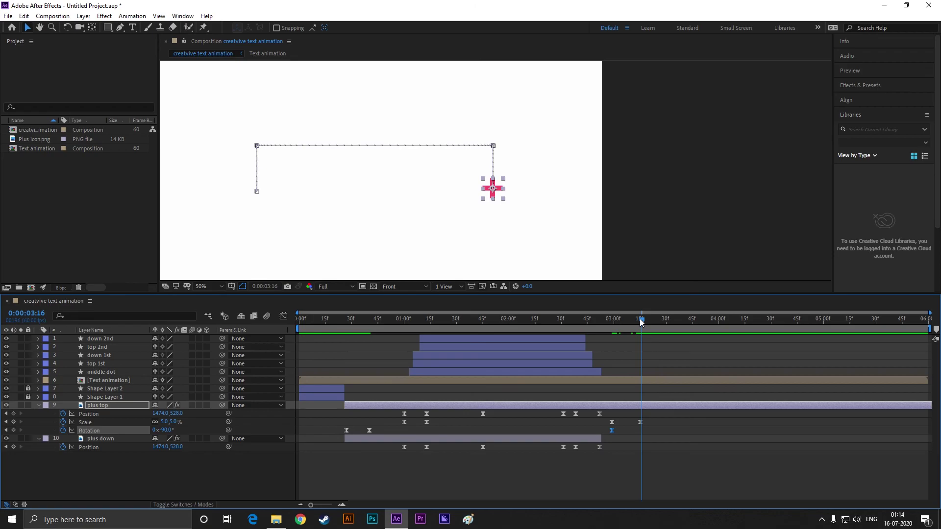
click(639, 318)
click(153, 431)
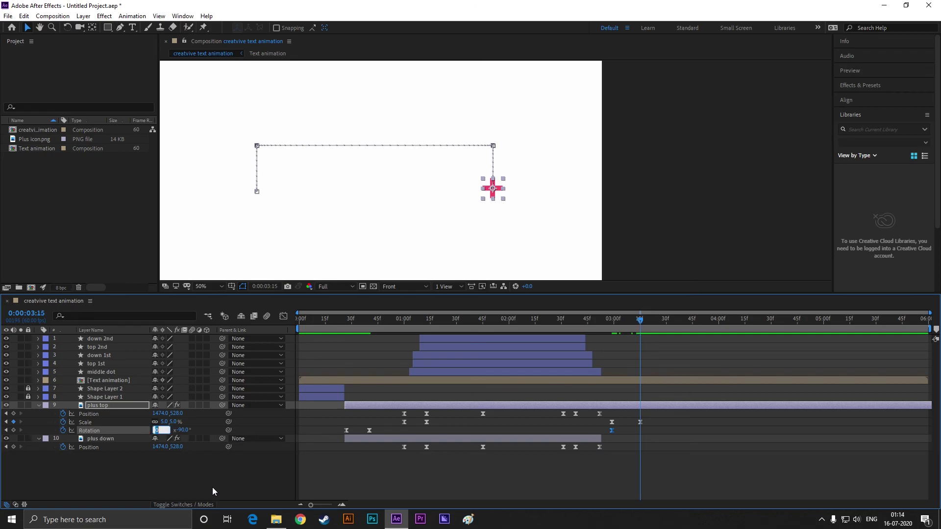
text(1)
key(Return)
Add a Position keyframe at 3:15 and preview the spin
drag(641, 319, 667, 327)
click(13, 414)
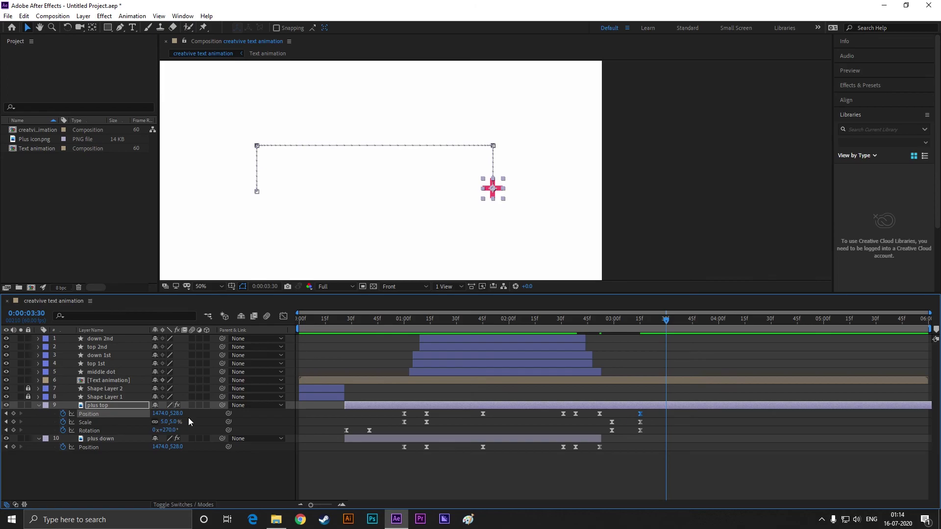
key(space)
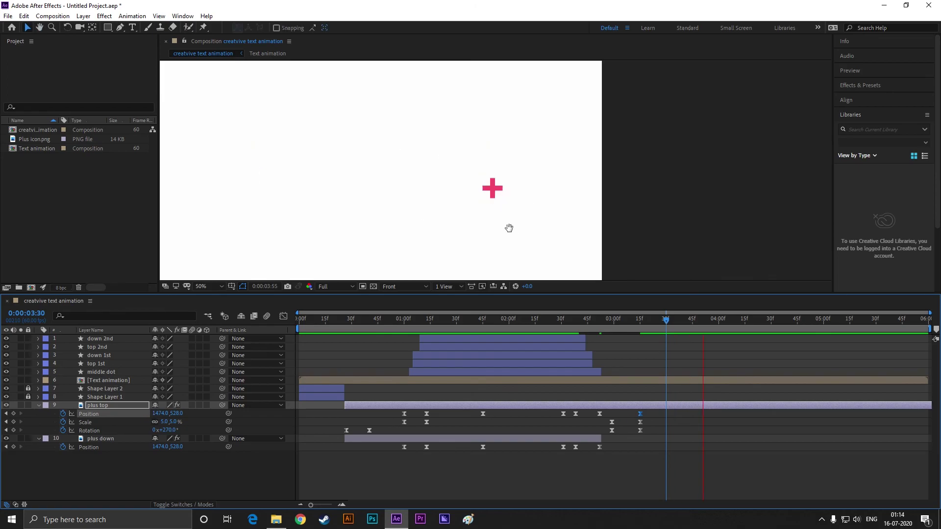
key(space)
Drag the plus off the frame's left edge to -130, 528 at 3:57
drag(468, 231, 567, 227)
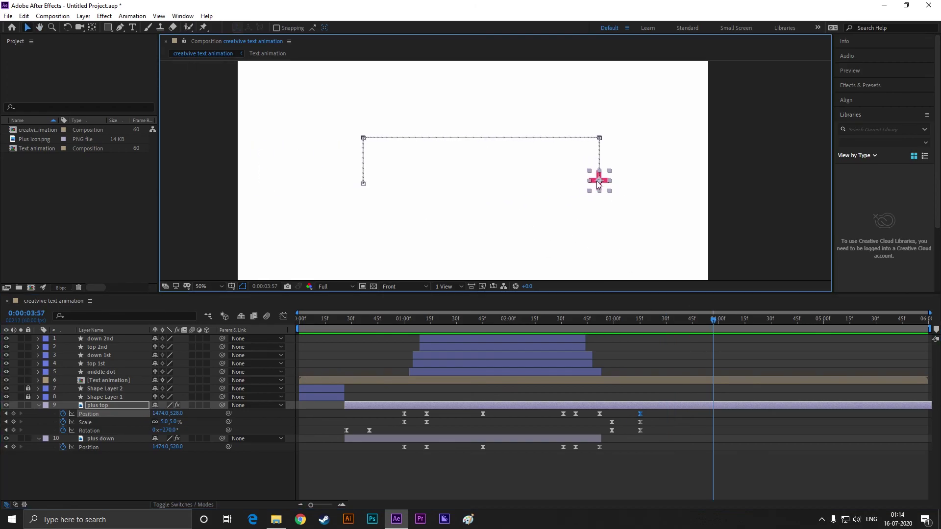
drag(598, 184, 205, 196)
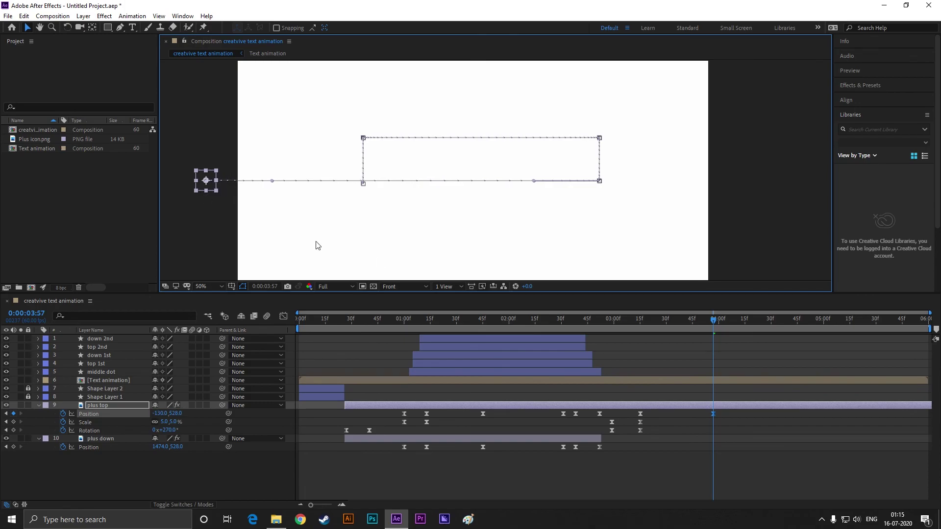
drag(714, 320, 652, 331)
key(k)
Set the exiting plus's scale to 10% and preview the whole animation
click(175, 422)
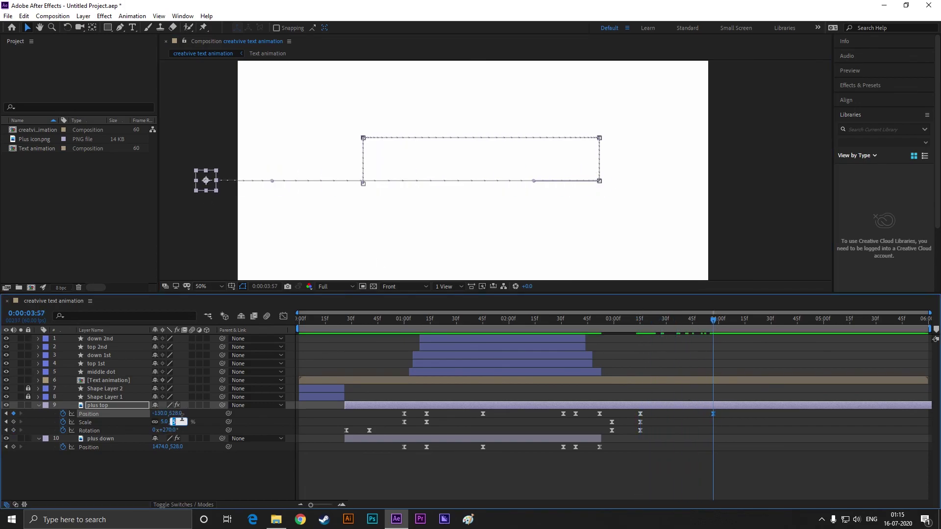
text(10)
key(Return)
click(155, 430)
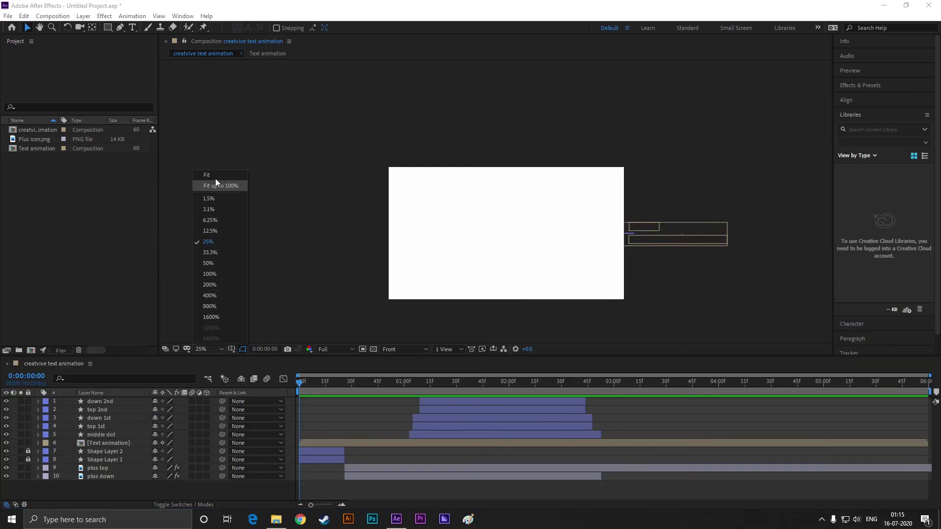
key(space)
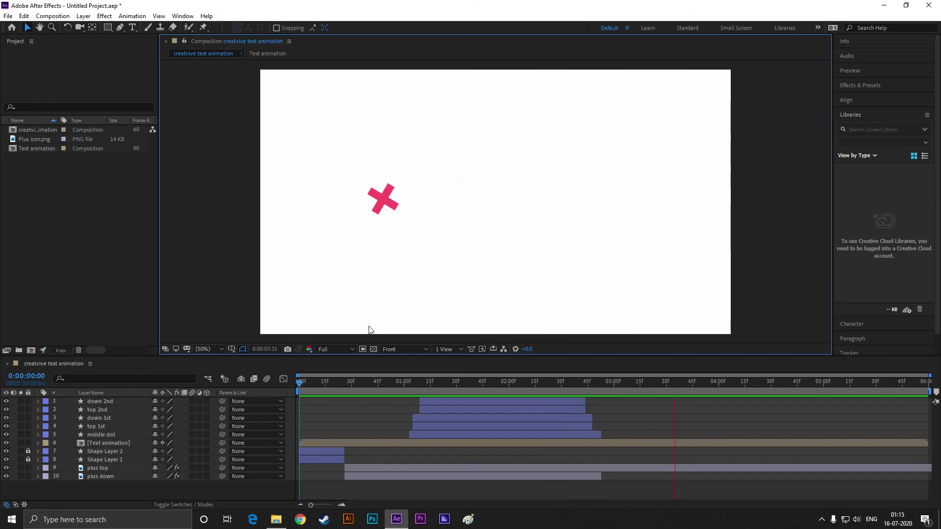
key(space)
drag(737, 381, 478, 404)
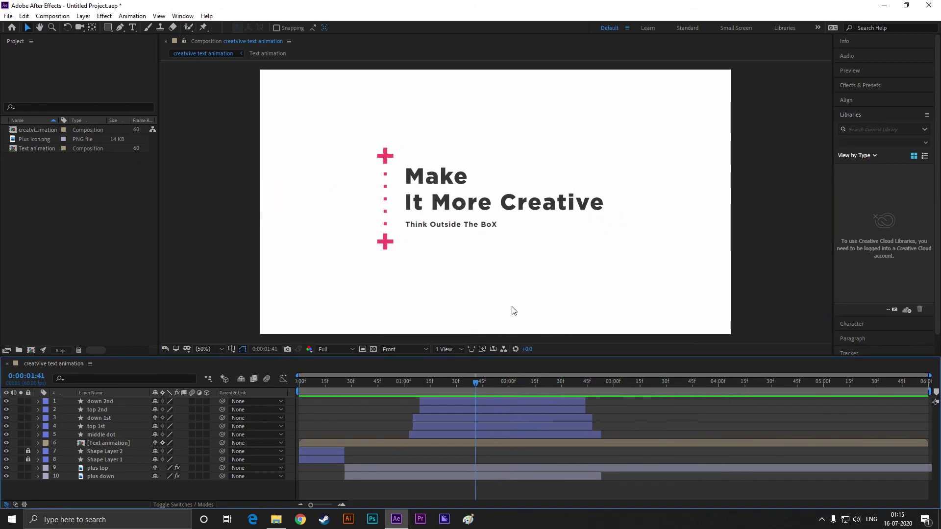